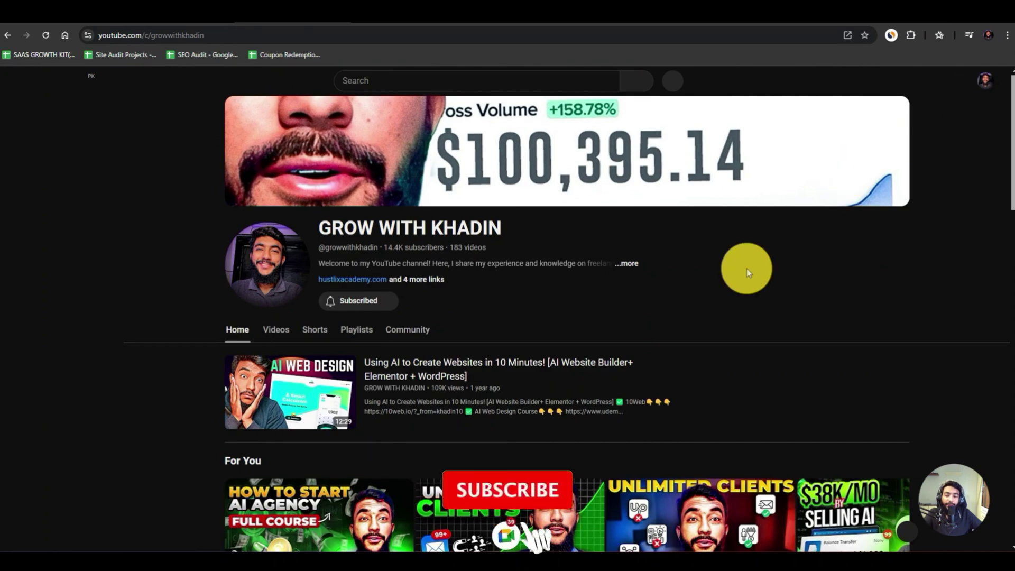
{"action": "scroll", "coordinate": [452, 351], "scroll_direction": "down", "scroll_amount": 4}
{"action": "scroll", "coordinate": [451, 351], "scroll_direction": "up", "scroll_amount": 4}
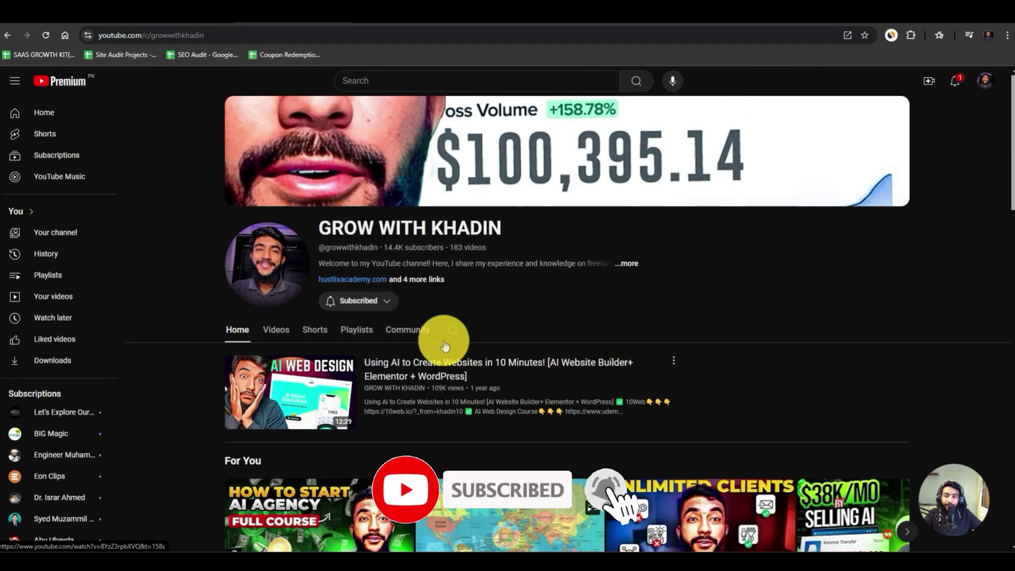
{"action": "scroll", "coordinate": [442, 338], "scroll_direction": "down", "scroll_amount": 4}
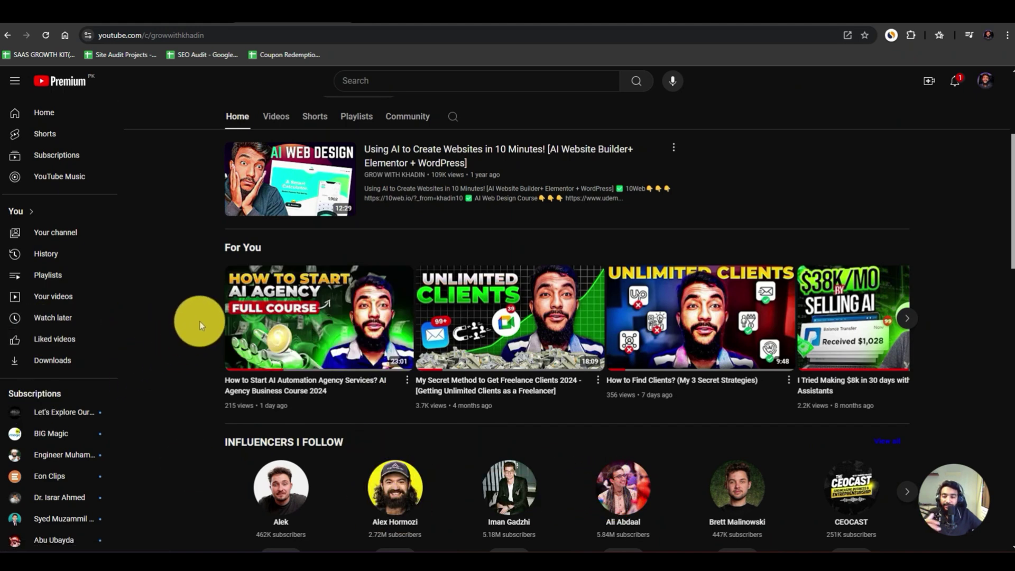
{"action": "mouse_move", "coordinate": [526, 324]}
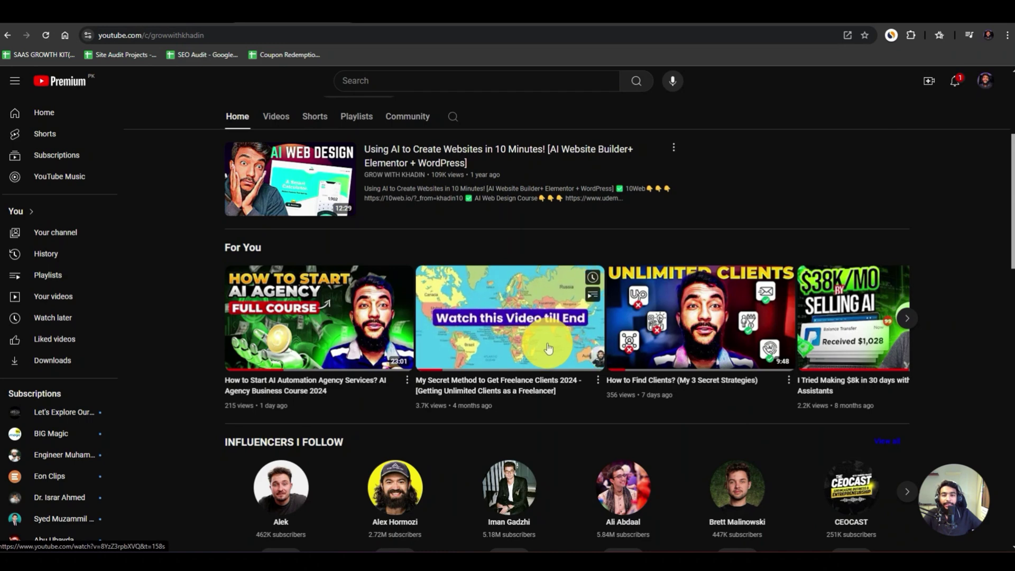
{"action": "scroll", "coordinate": [549, 303], "scroll_direction": "up", "scroll_amount": 4}
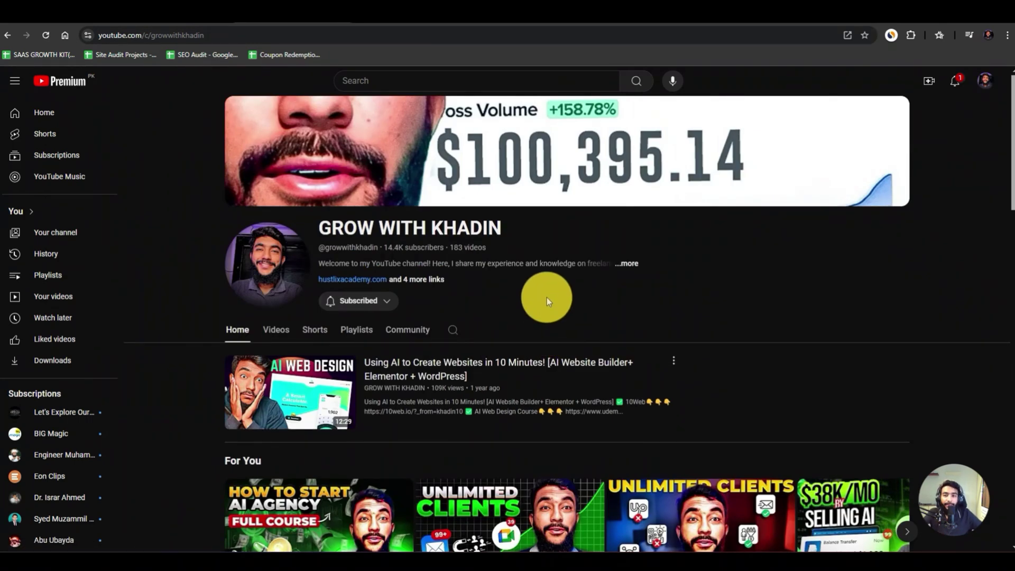
- Open the instructor's Udemy profile page and look over the student and review totals and the course list
{"action": "left_click", "coordinate": [302, 36]}
{"action": "type", "text": "udemy.com/user/khadinakbar/"}
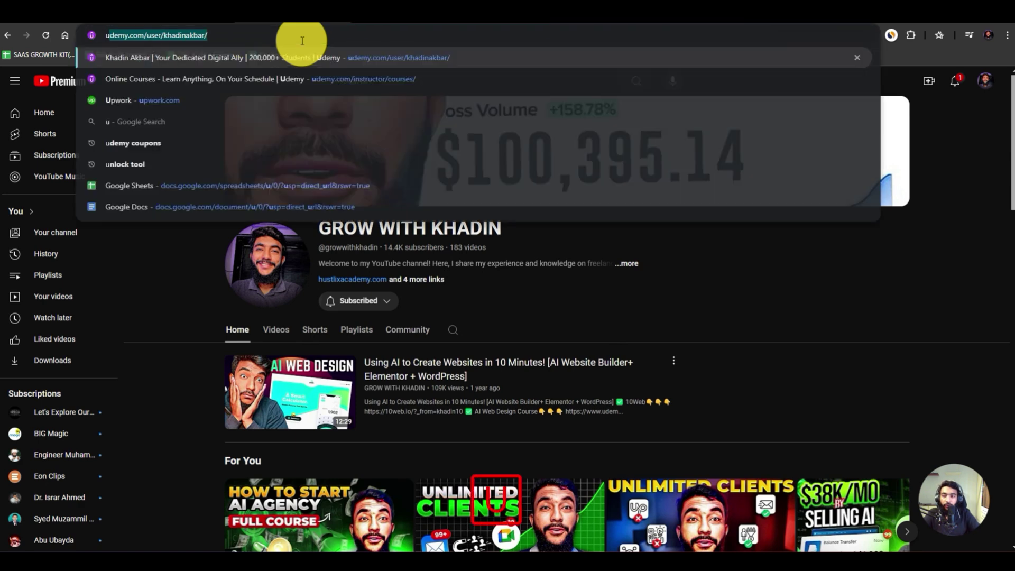
{"action": "key", "text": "Return"}
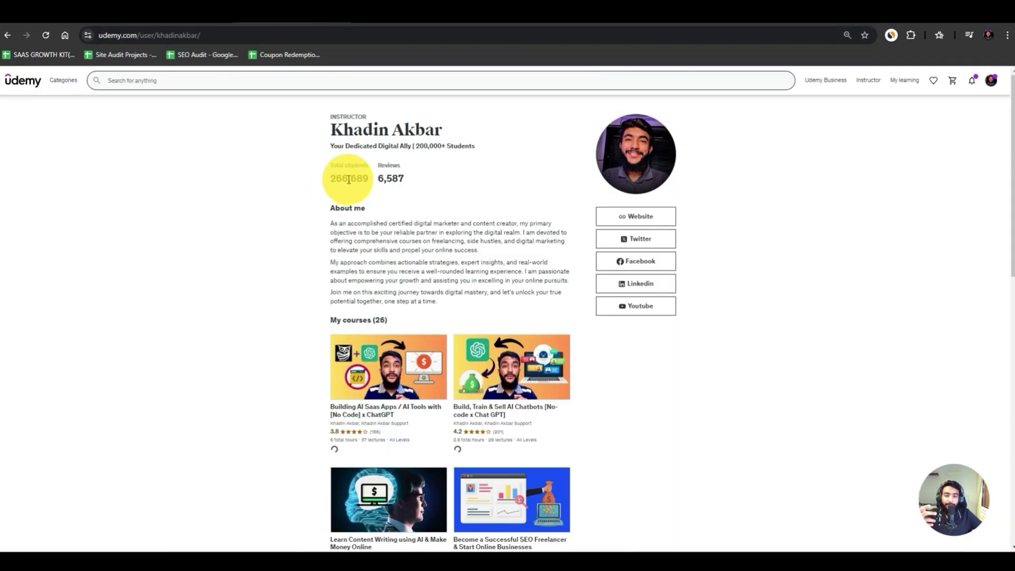
{"action": "scroll", "coordinate": [385, 211], "scroll_direction": "down", "scroll_amount": 2}
{"action": "scroll", "coordinate": [370, 275], "scroll_direction": "down", "scroll_amount": 1}
{"action": "scroll", "coordinate": [386, 248], "scroll_direction": "up", "scroll_amount": 2}
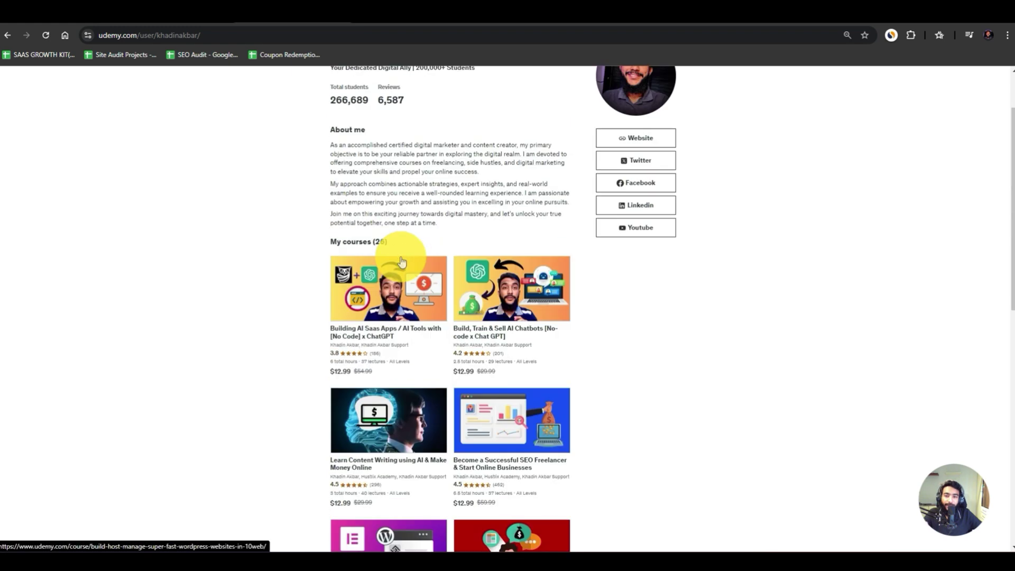
{"action": "scroll", "coordinate": [469, 256], "scroll_direction": "down", "scroll_amount": 3}
{"action": "scroll", "coordinate": [472, 257], "scroll_direction": "up", "scroll_amount": 3}
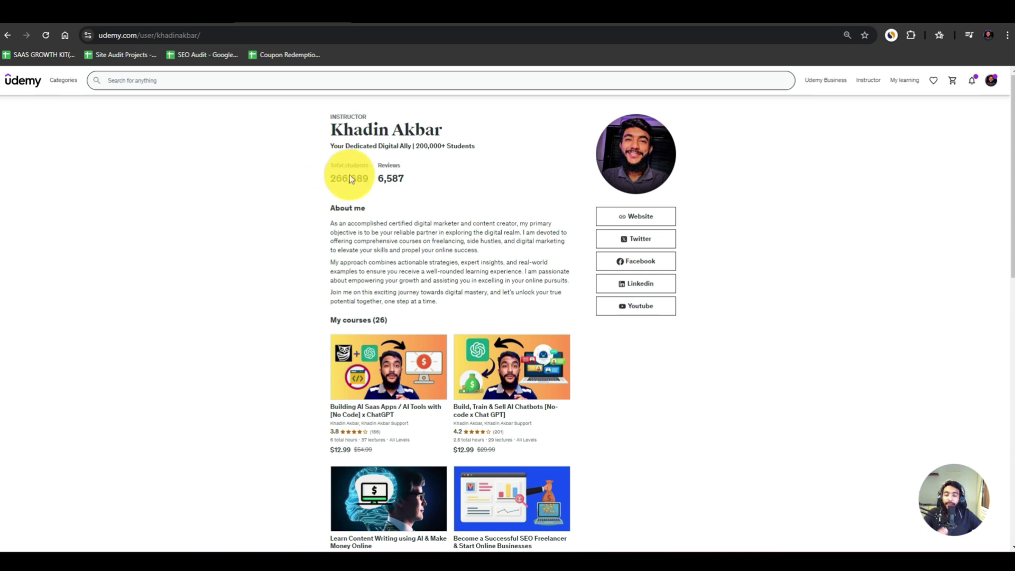
{"action": "scroll", "coordinate": [439, 180], "scroll_direction": "down", "scroll_amount": 1}
{"action": "scroll", "coordinate": [442, 182], "scroll_direction": "down", "scroll_amount": 3}
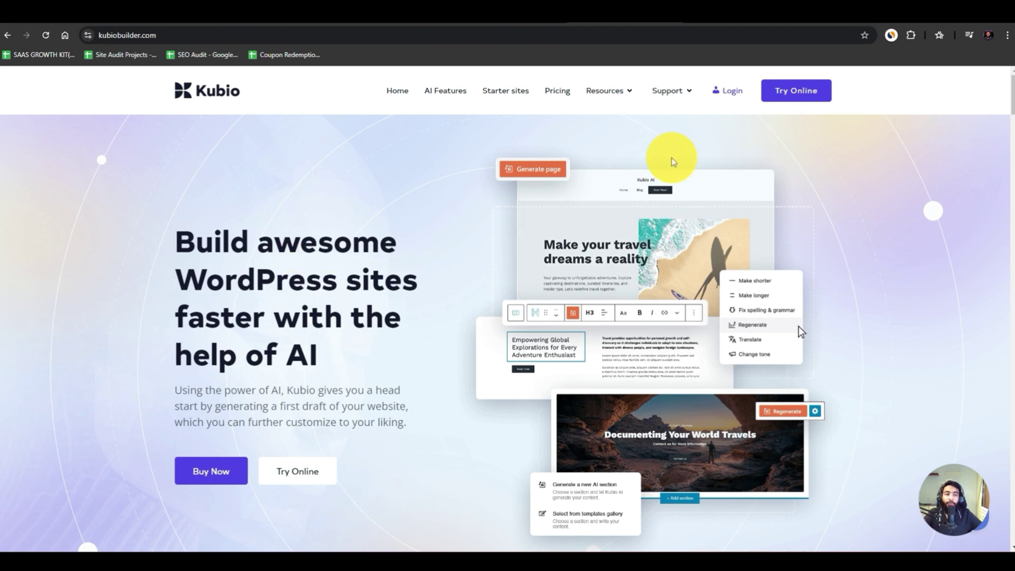
- Open Kubio's online builder from its home page and select the default site name of the new project
{"action": "left_click", "coordinate": [809, 91]}
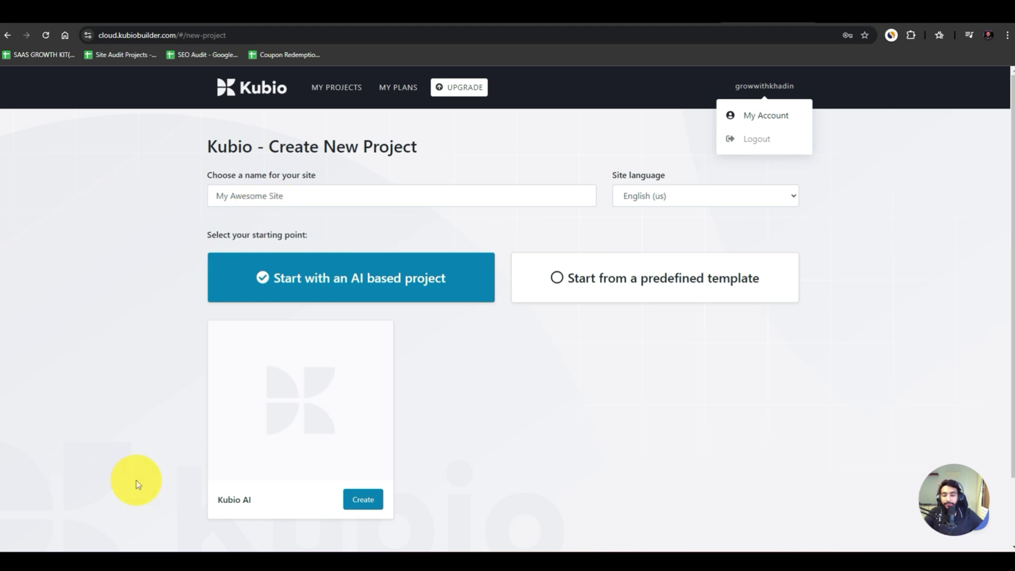
{"action": "triple_click", "coordinate": [237, 193]}
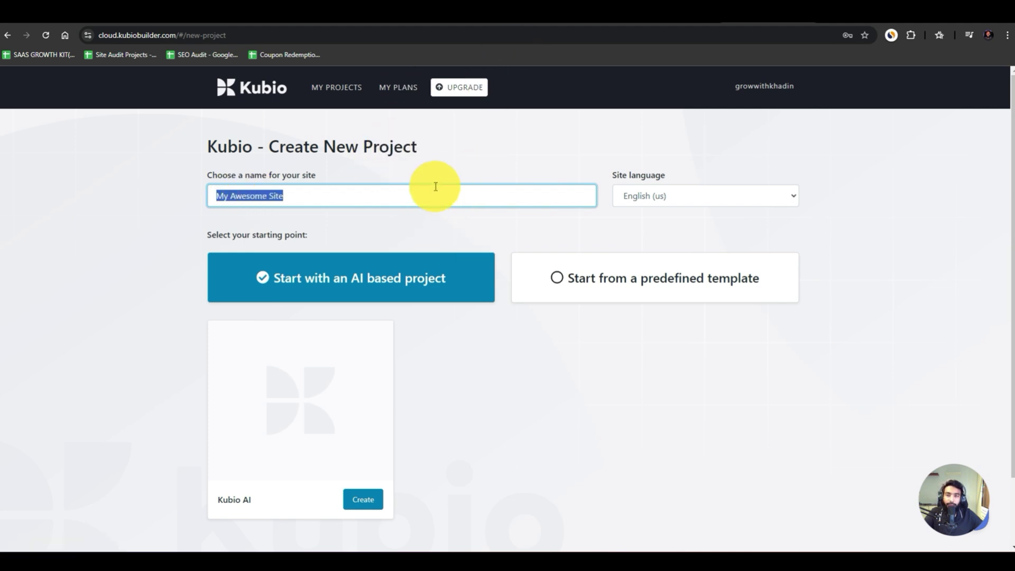
- View the submityoursaas.co WordPress dashboard and its Hostinger overview, and return to Kubio's new project page
{"action": "left_click", "coordinate": [423, 16]}
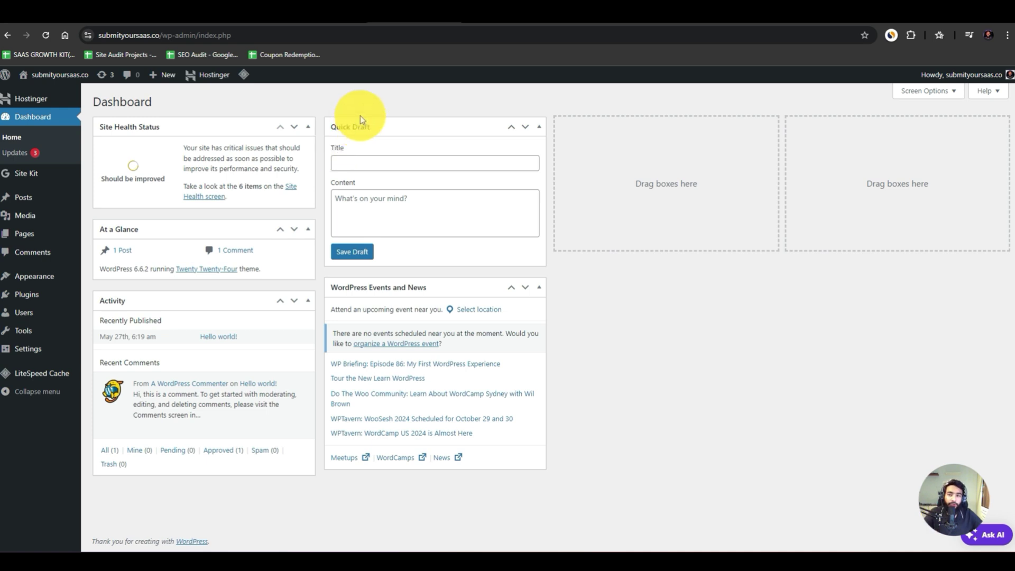
{"action": "left_click", "coordinate": [352, 6]}
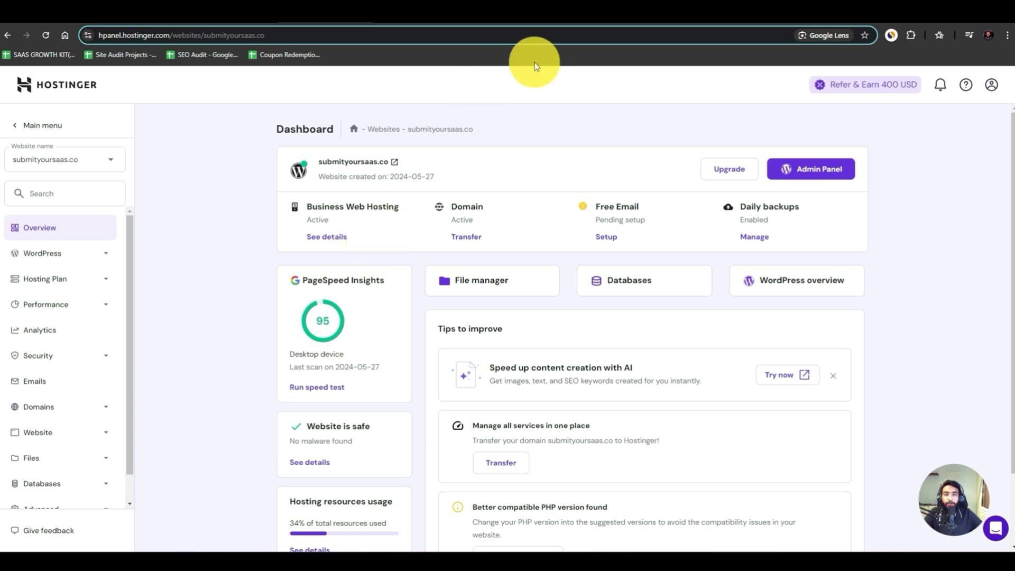
{"action": "left_click", "coordinate": [582, 22]}
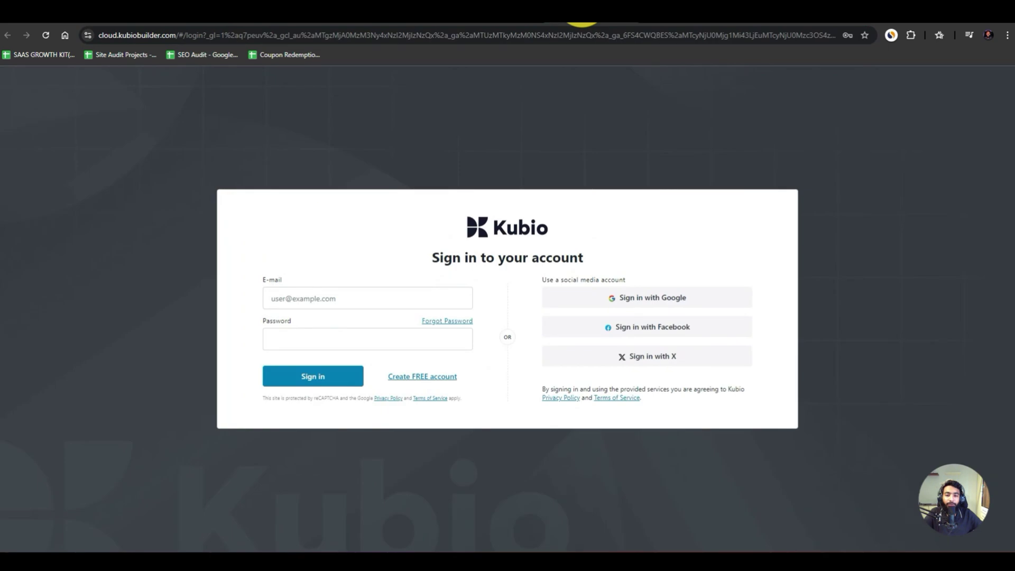
{"action": "left_click", "coordinate": [732, 15]}
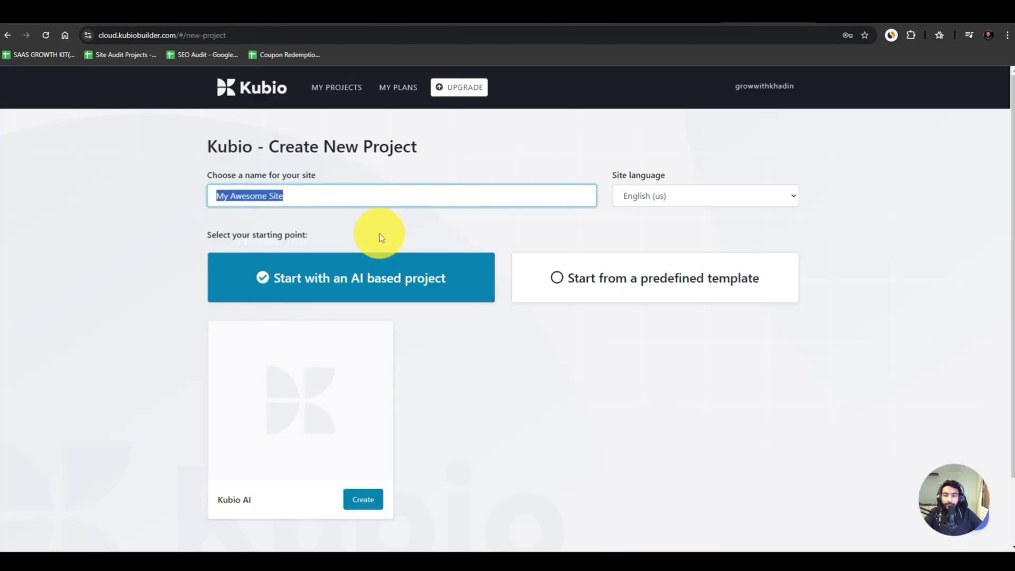
{"action": "left_click", "coordinate": [158, 175]}
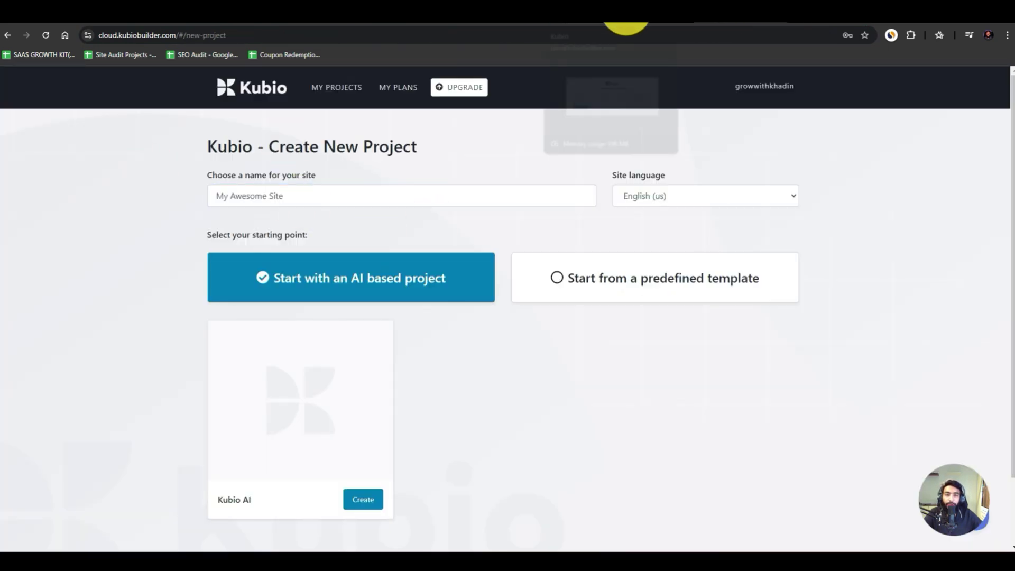
- Name the new Kubio site "Submit Your Saas"
{"action": "left_click", "coordinate": [348, 191]}
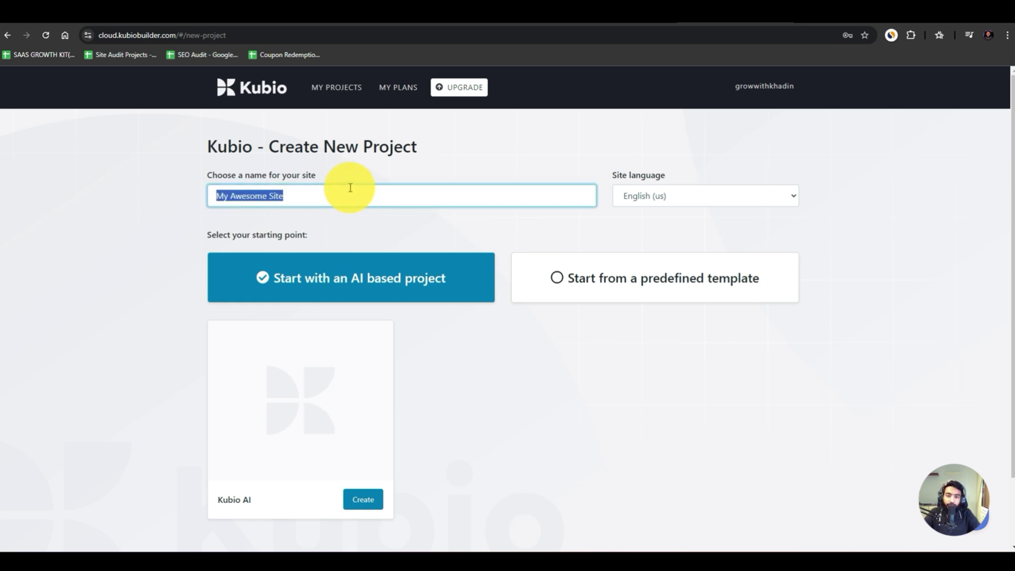
{"action": "type", "text": "Submi"}
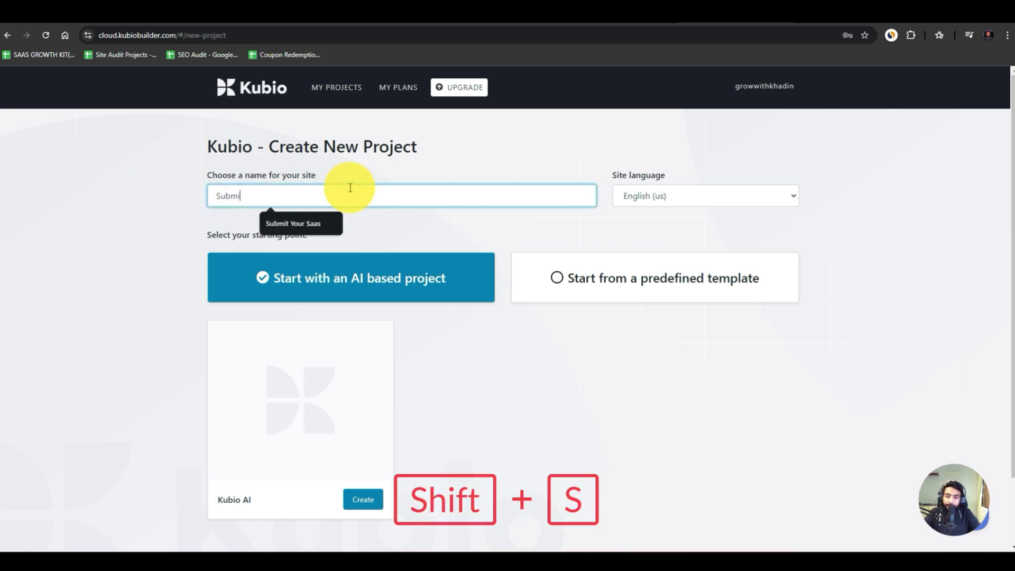
{"action": "type", "text": "t Your Saas"}
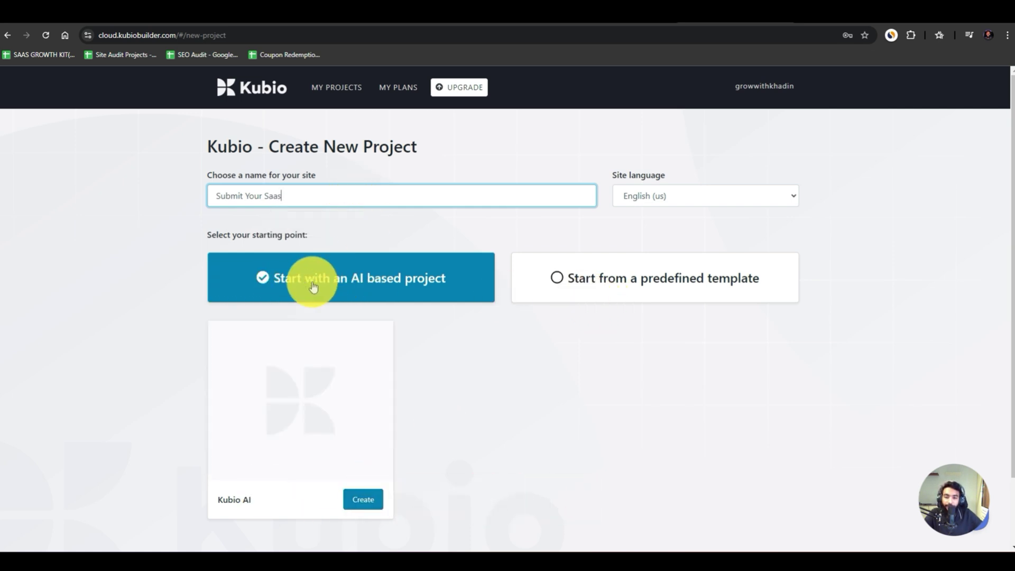
- Switch the starting point to a predefined template and browse the available templates
{"action": "left_click", "coordinate": [575, 275]}
{"action": "scroll", "coordinate": [576, 286], "scroll_direction": "down", "scroll_amount": 7}
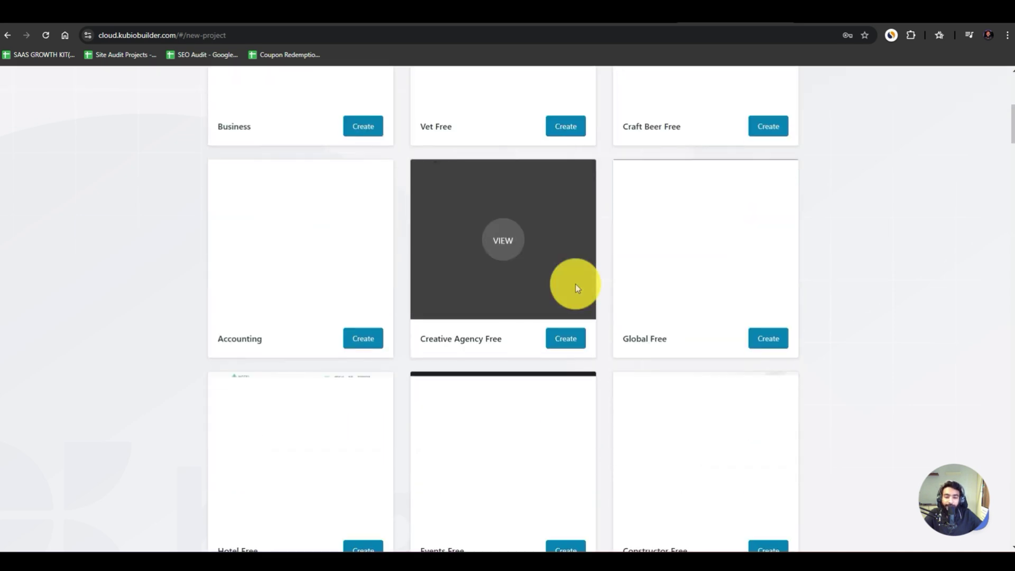
{"action": "scroll", "coordinate": [575, 285], "scroll_direction": "up", "scroll_amount": 4}
{"action": "scroll", "coordinate": [575, 285], "scroll_direction": "down", "scroll_amount": 20}
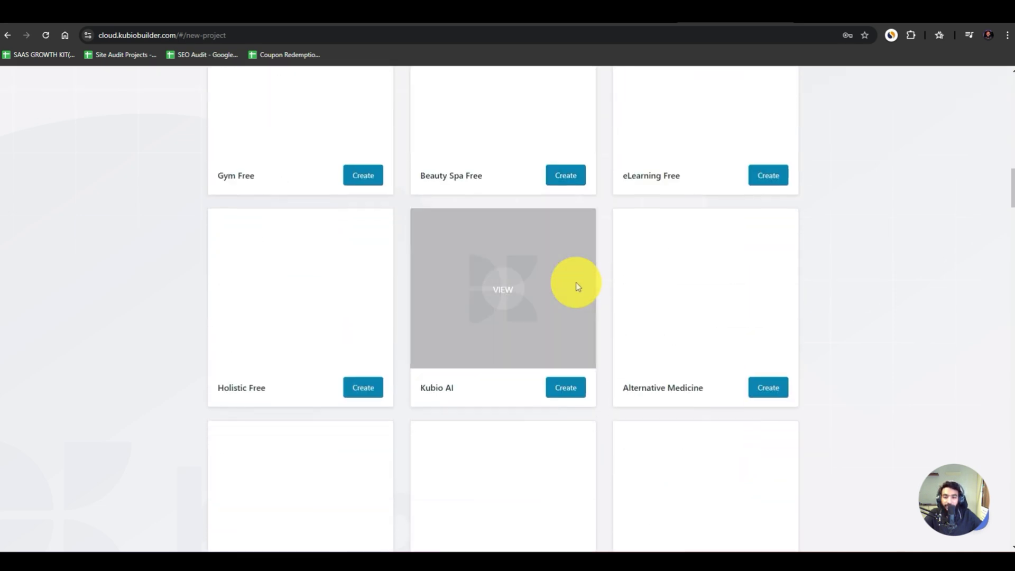
{"action": "scroll", "coordinate": [576, 282], "scroll_direction": "up", "scroll_amount": 20}
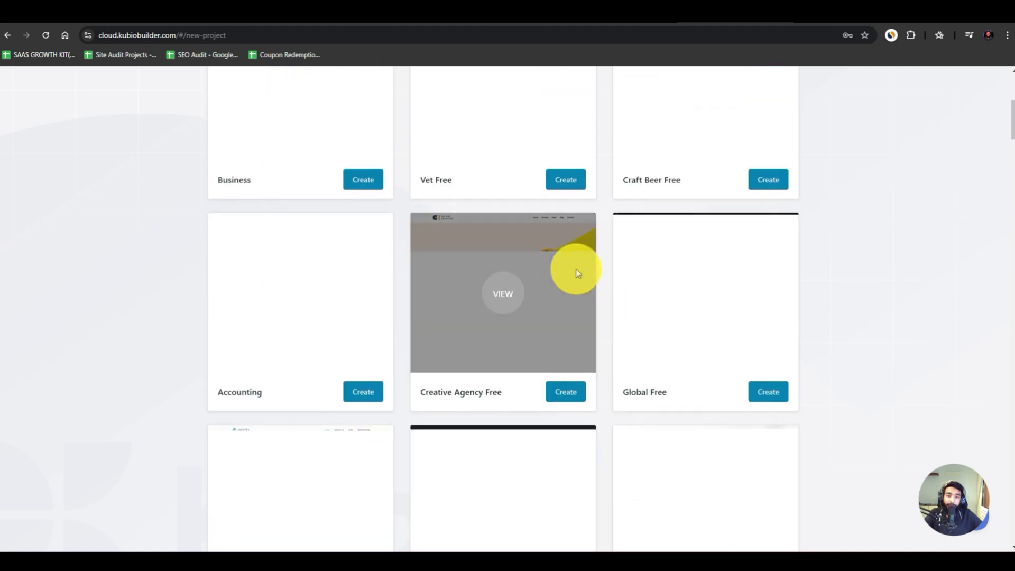
{"action": "scroll", "coordinate": [576, 268], "scroll_direction": "up", "scroll_amount": 2}
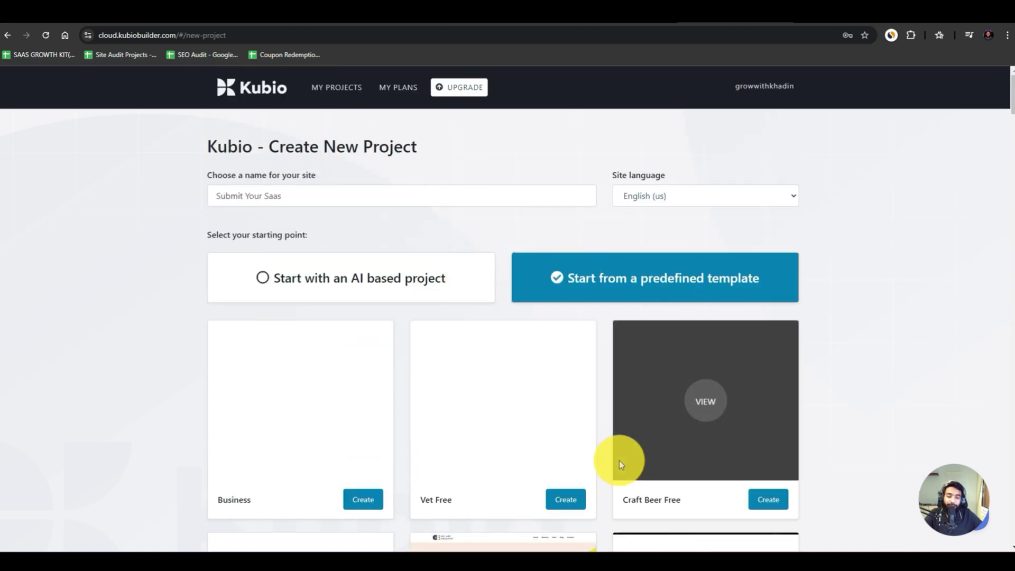
- Create the site as an AI based project with Kubio AI and start the guided home page setup
{"action": "left_click", "coordinate": [363, 275]}
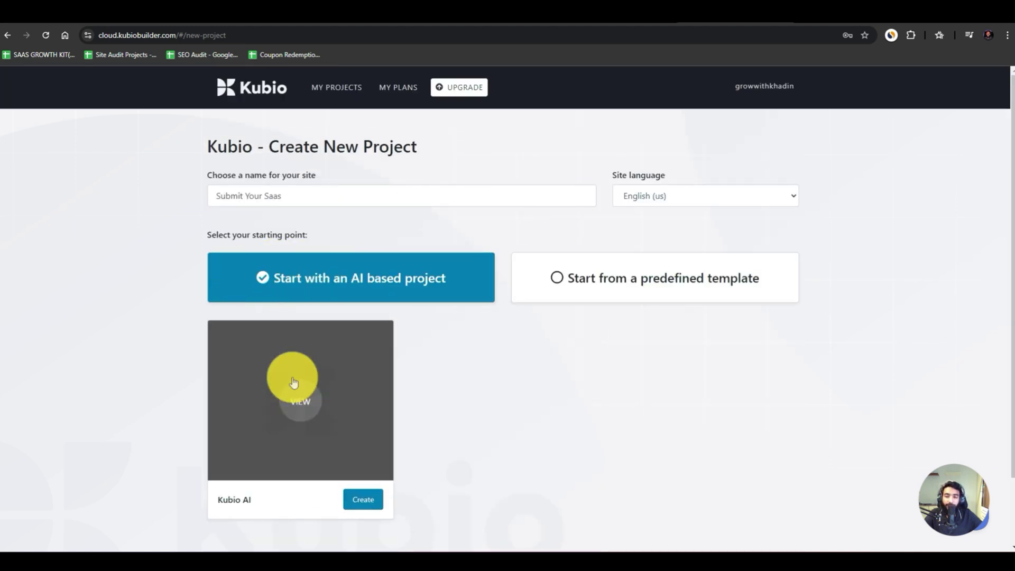
{"action": "left_click", "coordinate": [361, 501]}
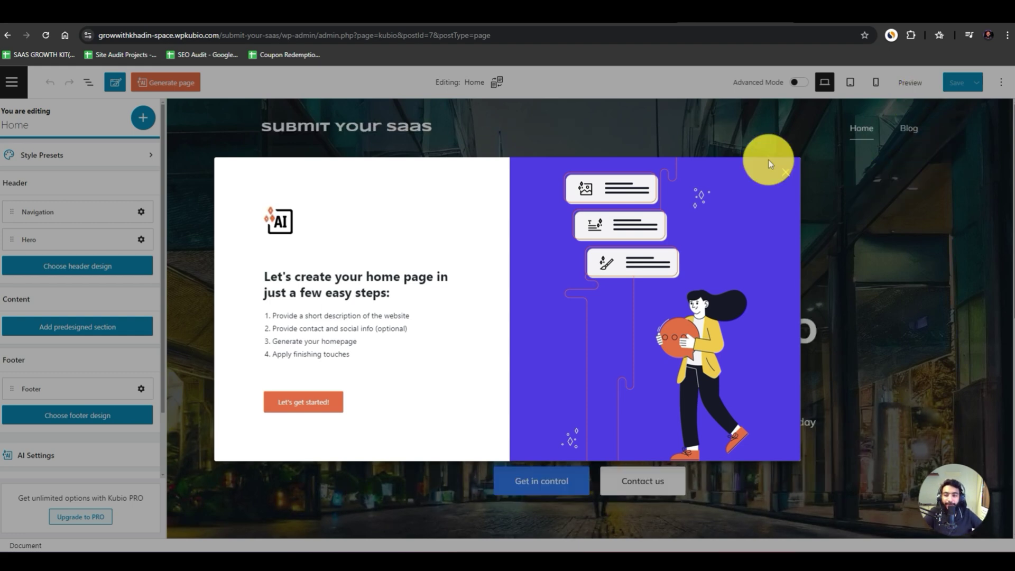
{"action": "left_click", "coordinate": [302, 403]}
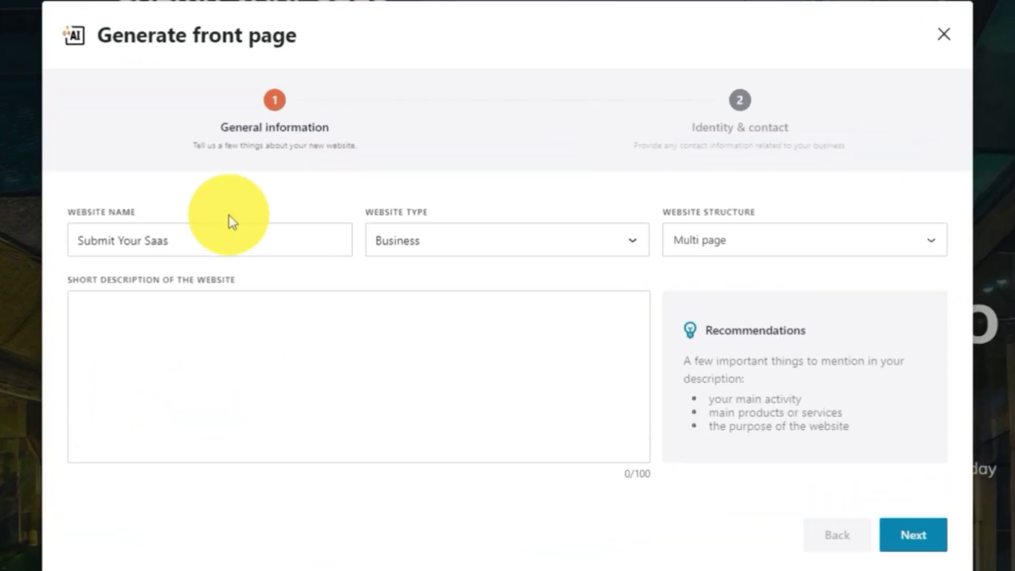
- Paste the short website description about manually submitting SaaS to 300+ startup directories and communities, with traffic, paying users and dofollow backlinks
{"action": "left_click", "coordinate": [235, 305]}
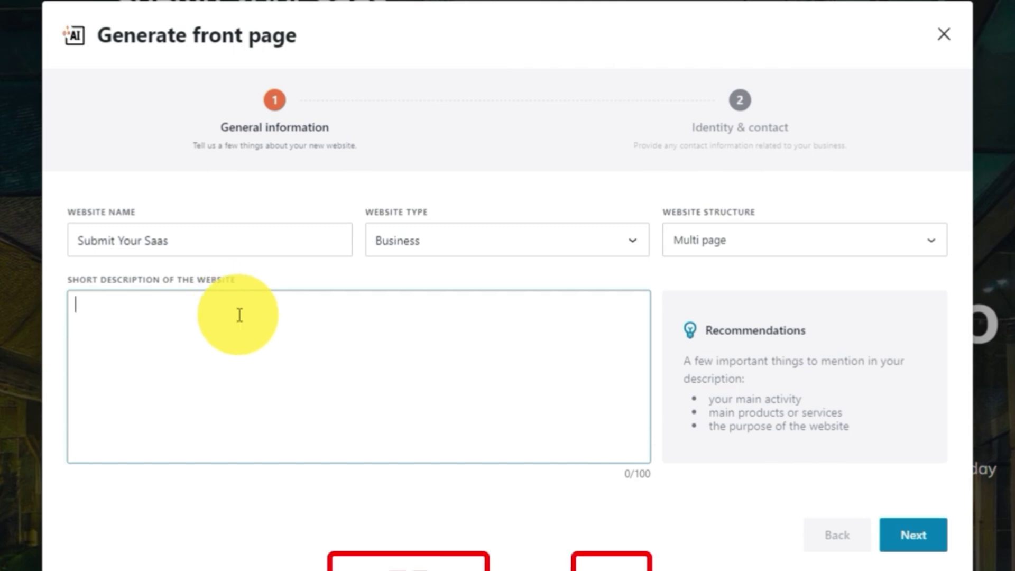
{"action": "key", "text": "super+v"}
{"action": "left_click", "coordinate": [225, 492]}
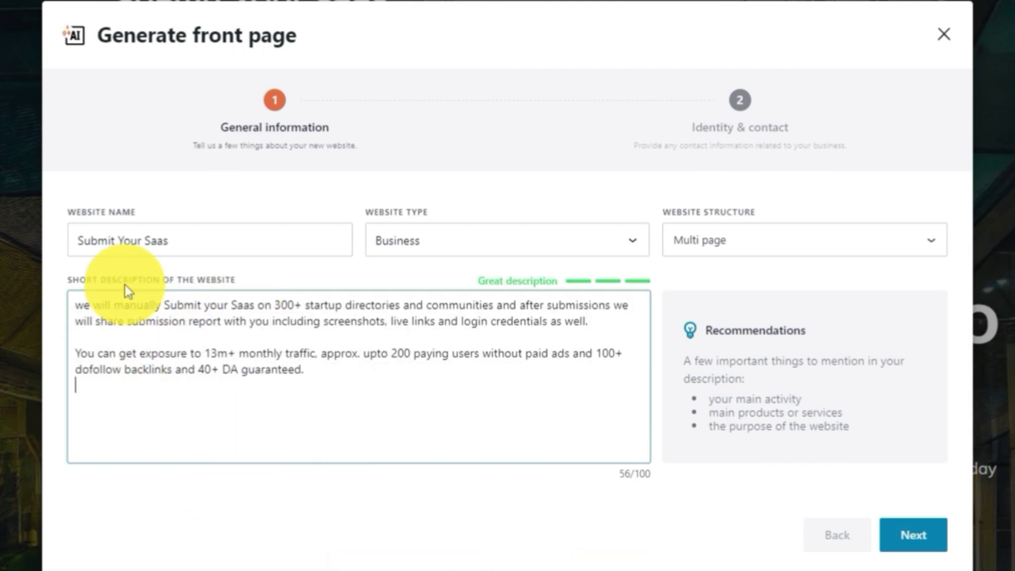
- Keep the website type as Business, set the website structure to Single page, and continue to the identity and contact details
{"action": "left_click", "coordinate": [434, 251]}
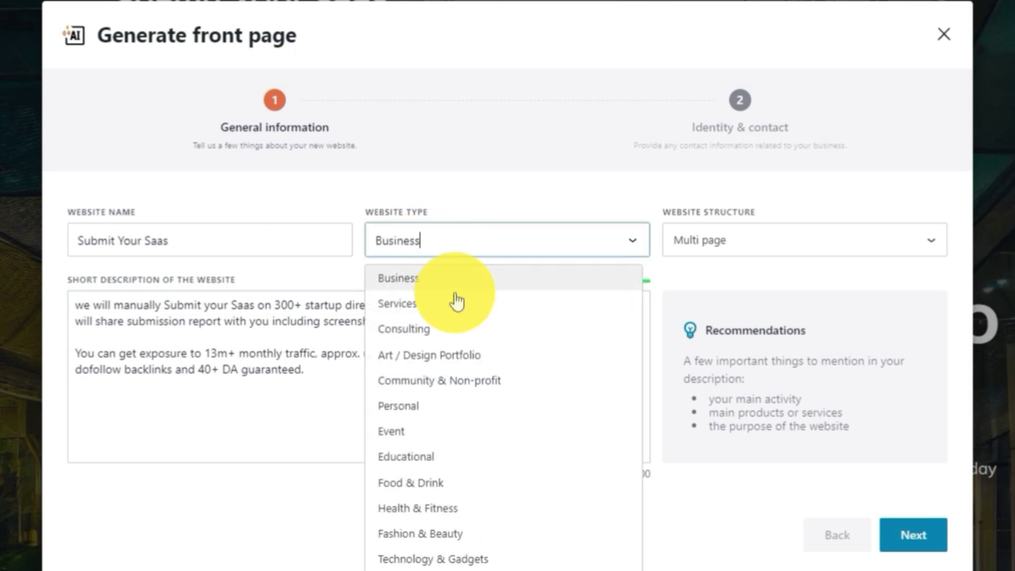
{"action": "left_click", "coordinate": [721, 254]}
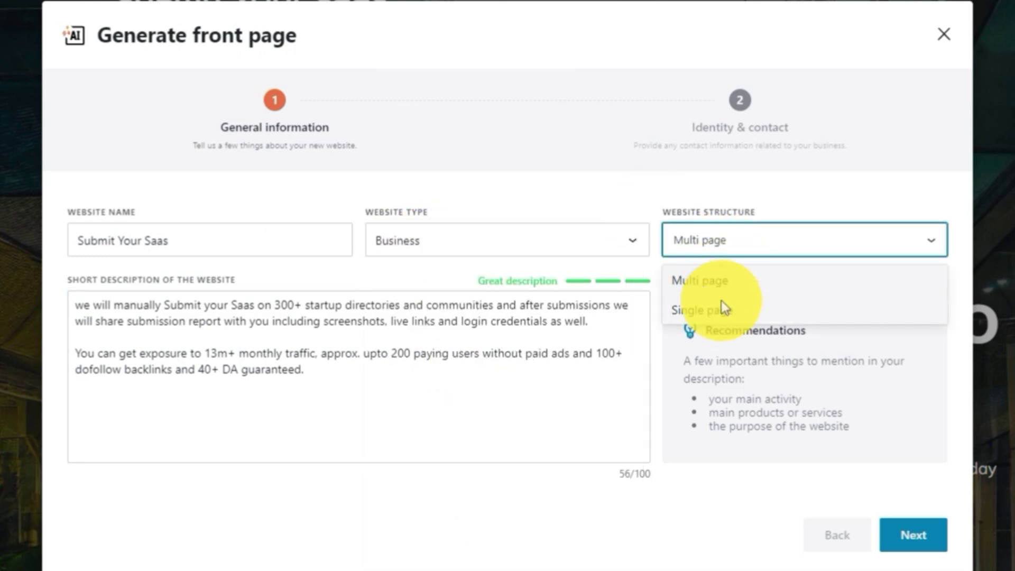
{"action": "left_click", "coordinate": [721, 310]}
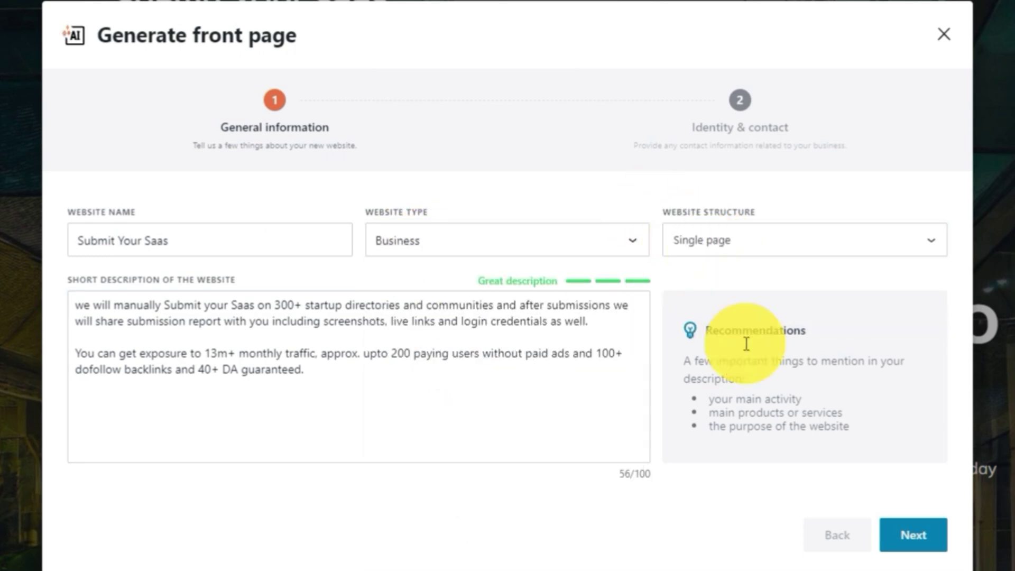
{"action": "left_click", "coordinate": [908, 535]}
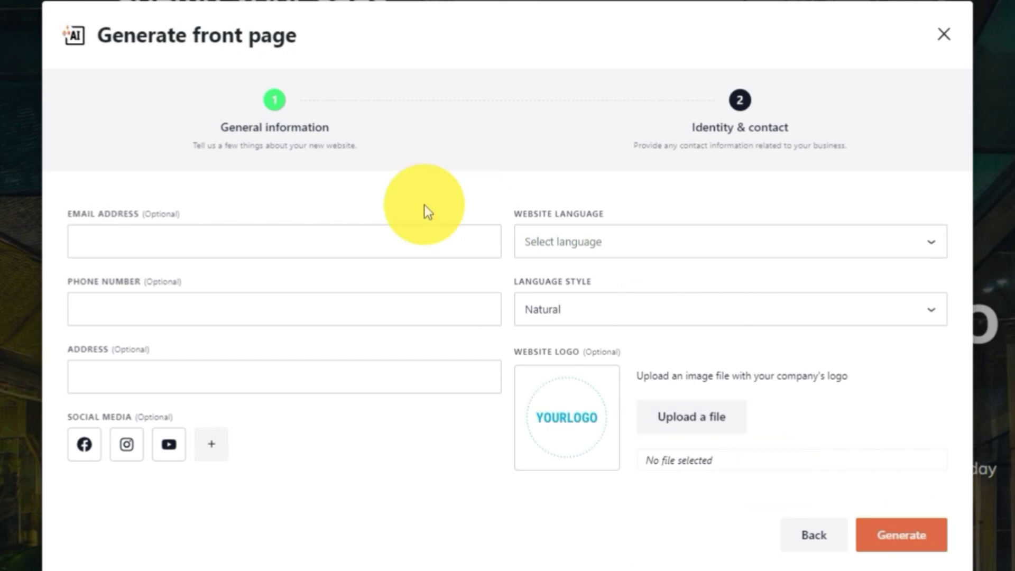
- Fill in the business e-mail, phone number and address from the saved contact details, and set the website language to English US
{"action": "left_click", "coordinate": [294, 243]}
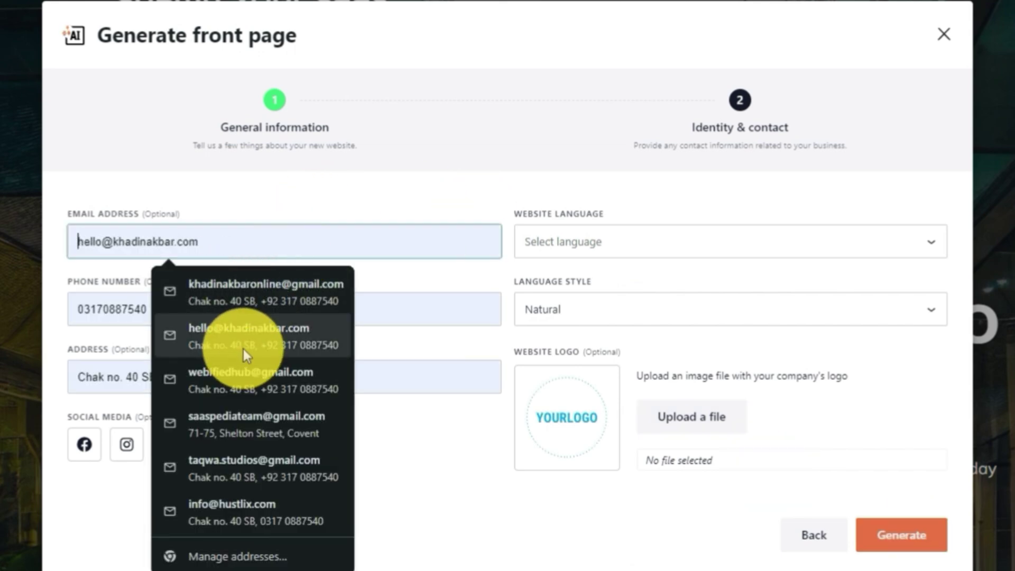
{"action": "left_click", "coordinate": [250, 430]}
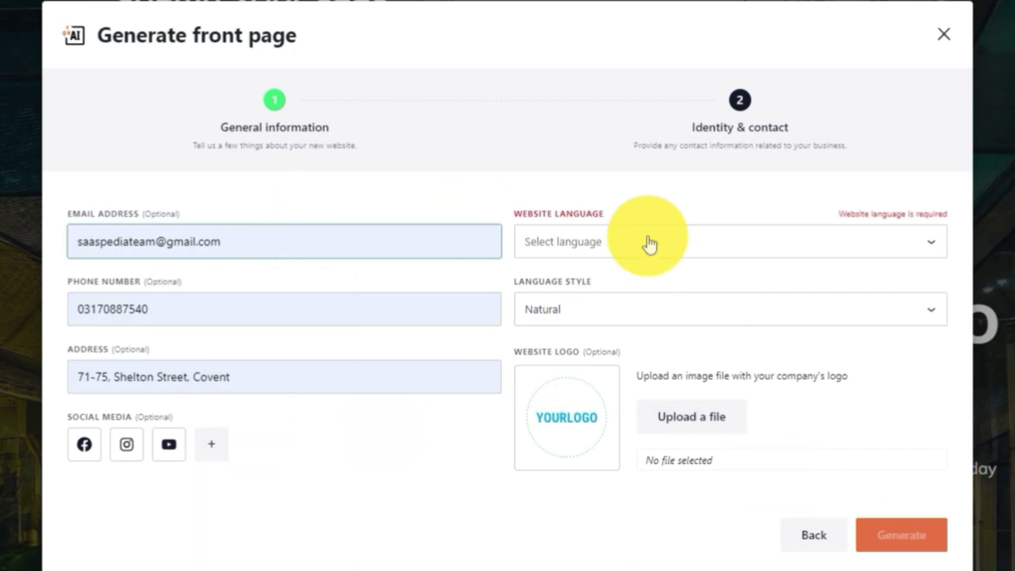
{"action": "left_click", "coordinate": [638, 255]}
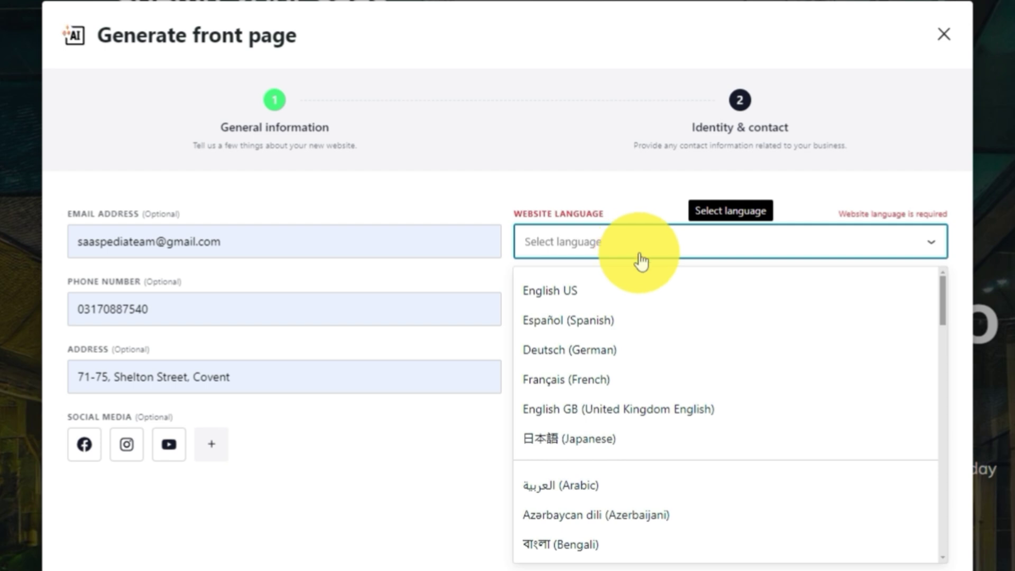
{"action": "left_click", "coordinate": [640, 292]}
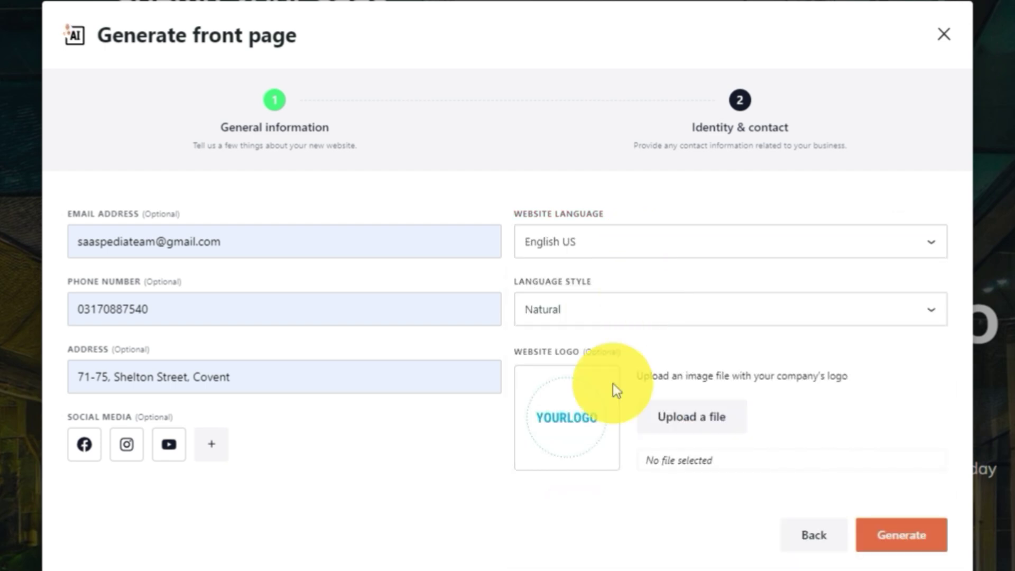
- Add and apply the saved Facebook, Instagram and YouTube profile links as the site's social media
{"action": "left_click", "coordinate": [85, 445]}
{"action": "left_click", "coordinate": [136, 488]}
{"action": "left_click", "coordinate": [188, 524]}
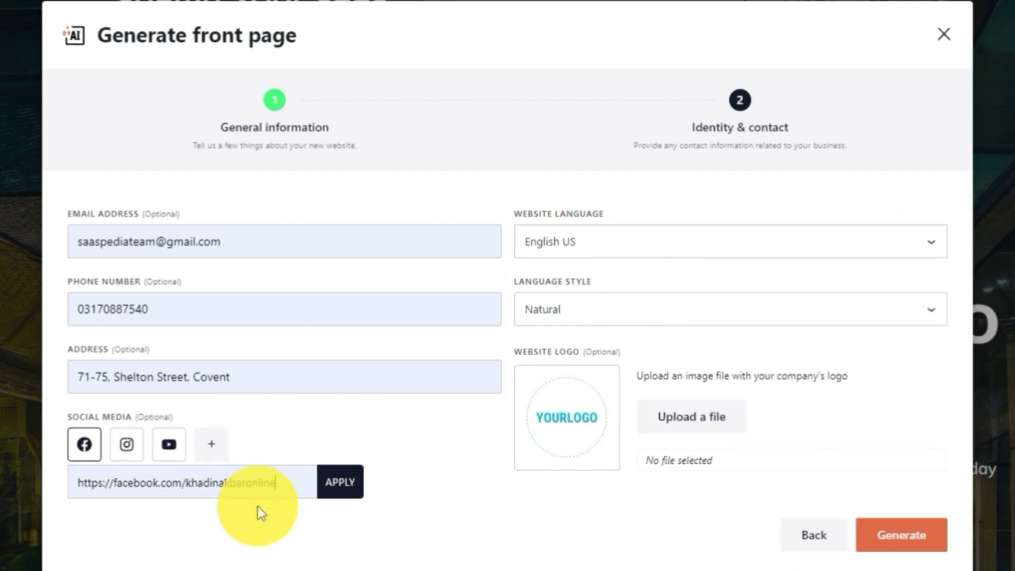
{"action": "left_click", "coordinate": [340, 482]}
{"action": "left_click", "coordinate": [127, 447]}
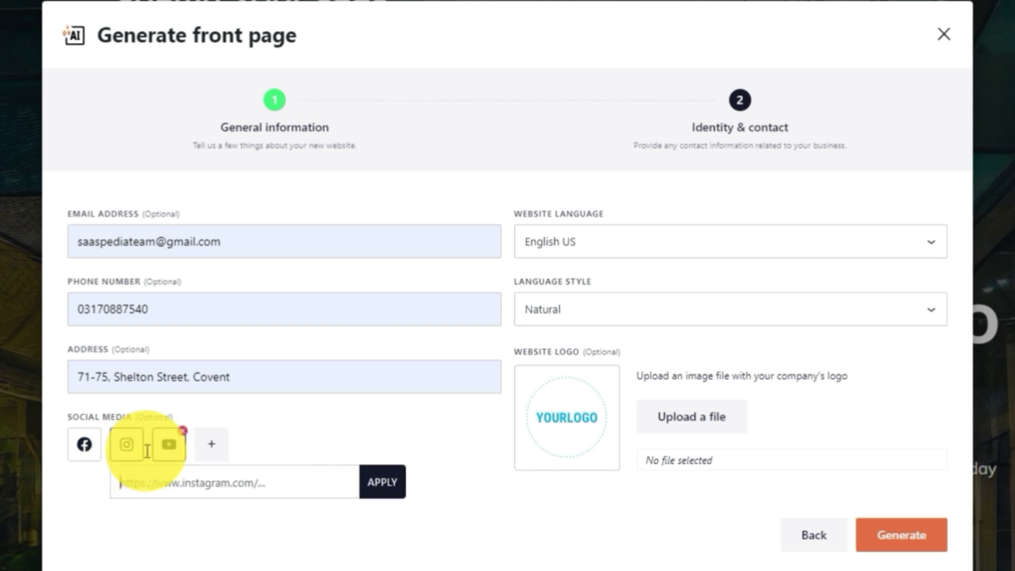
{"action": "left_click", "coordinate": [204, 482]}
{"action": "left_click", "coordinate": [233, 517]}
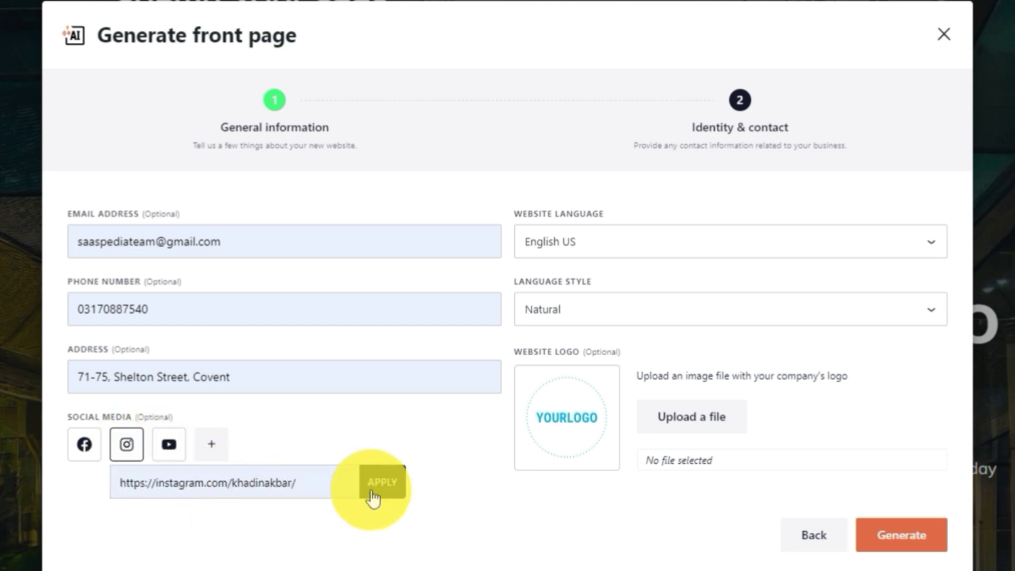
{"action": "left_click", "coordinate": [382, 482]}
{"action": "left_click", "coordinate": [169, 444]}
{"action": "left_click", "coordinate": [227, 483]}
{"action": "left_click", "coordinate": [295, 529]}
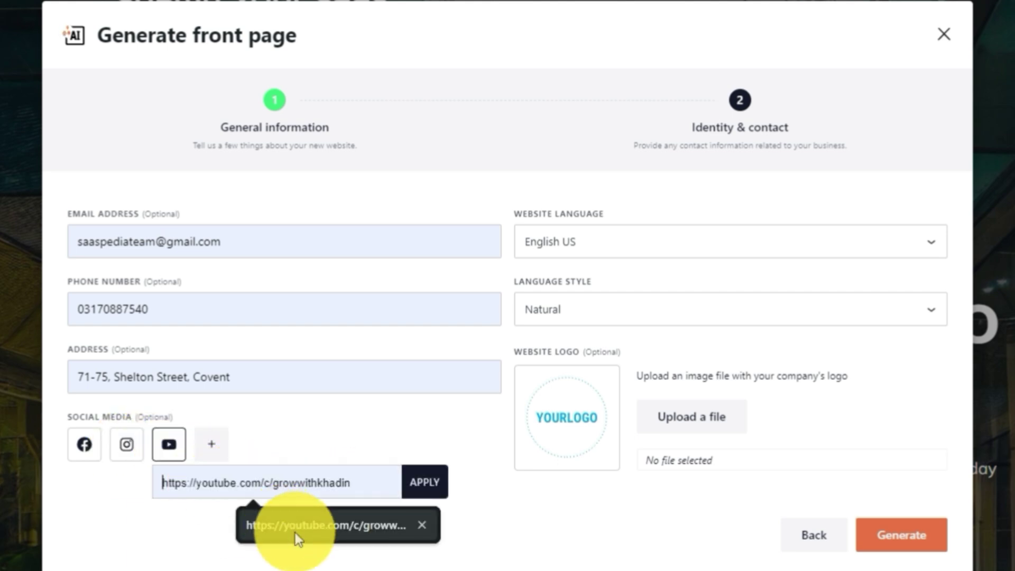
{"action": "left_click", "coordinate": [425, 482]}
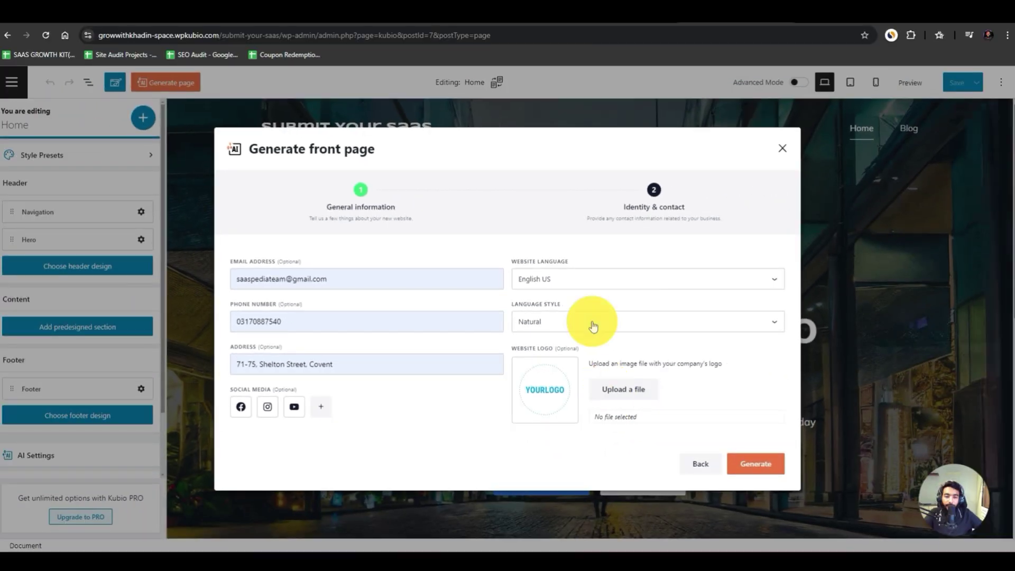
- Set the language style for the generated content to Technical
{"action": "left_click", "coordinate": [630, 312]}
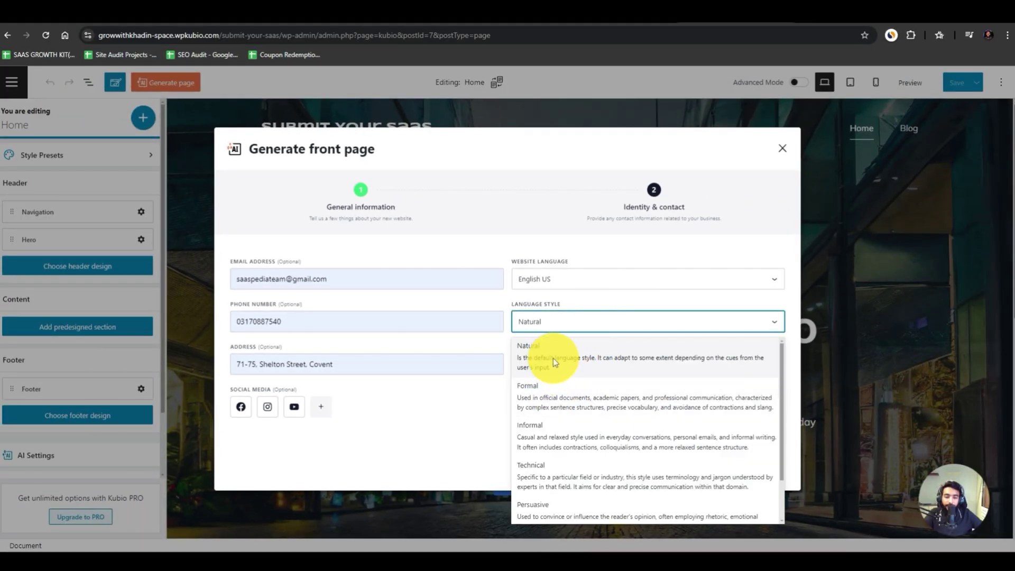
{"action": "left_click", "coordinate": [545, 468]}
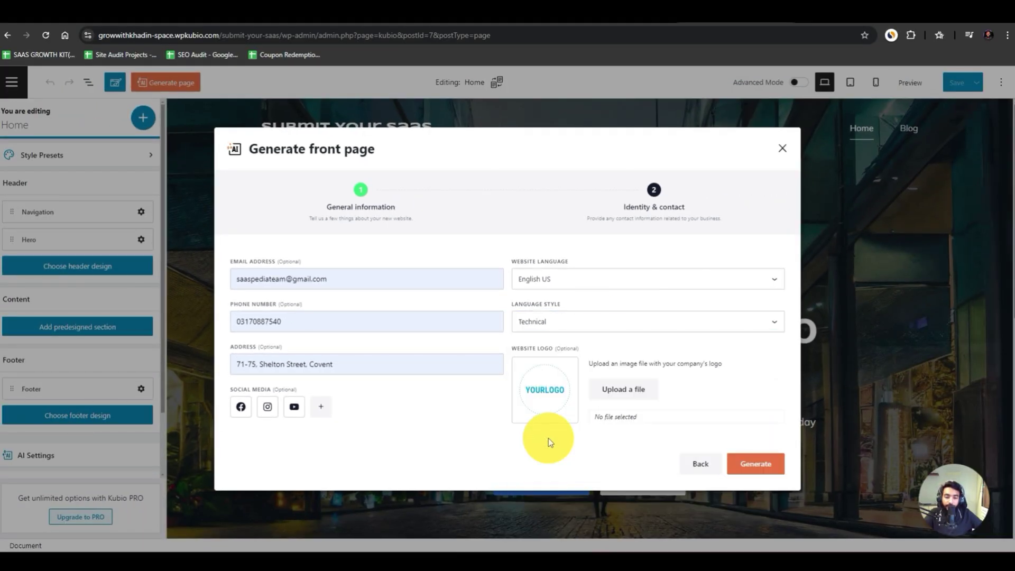
- Upload SaasPedia-1.png as the website logo and try to generate the front page
{"action": "left_click", "coordinate": [604, 382]}
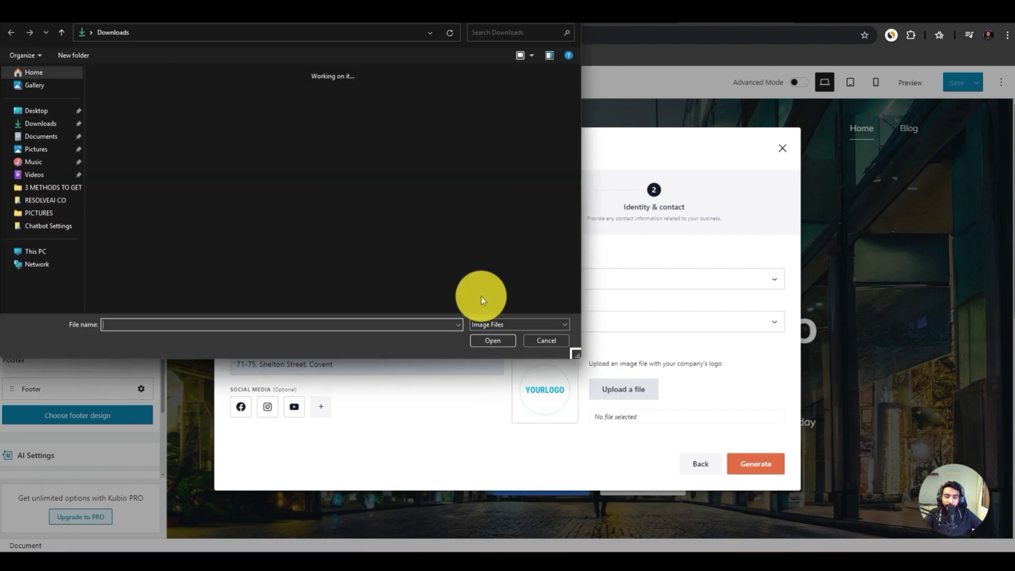
{"action": "left_click", "coordinate": [33, 214]}
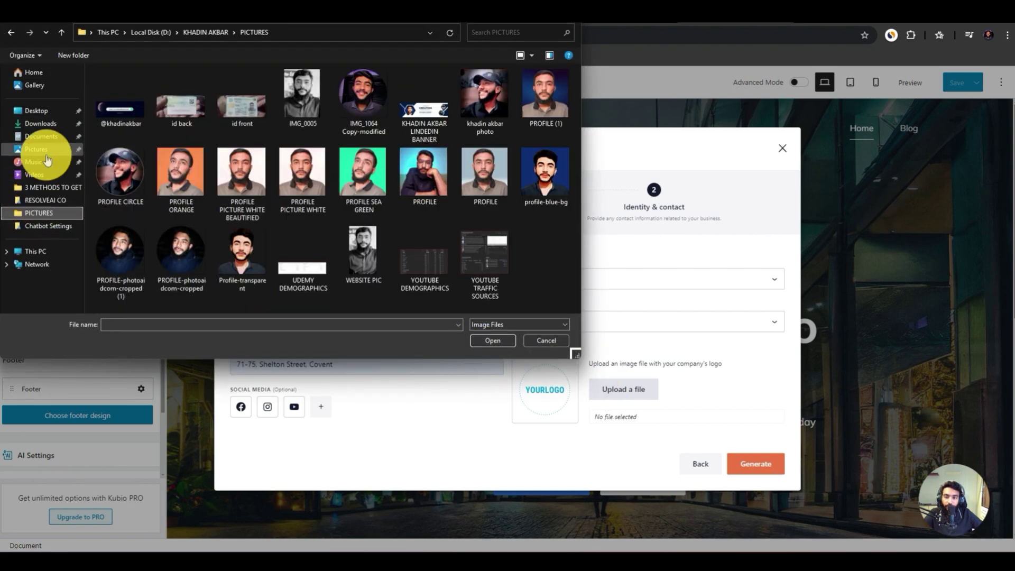
{"action": "left_click", "coordinate": [42, 122]}
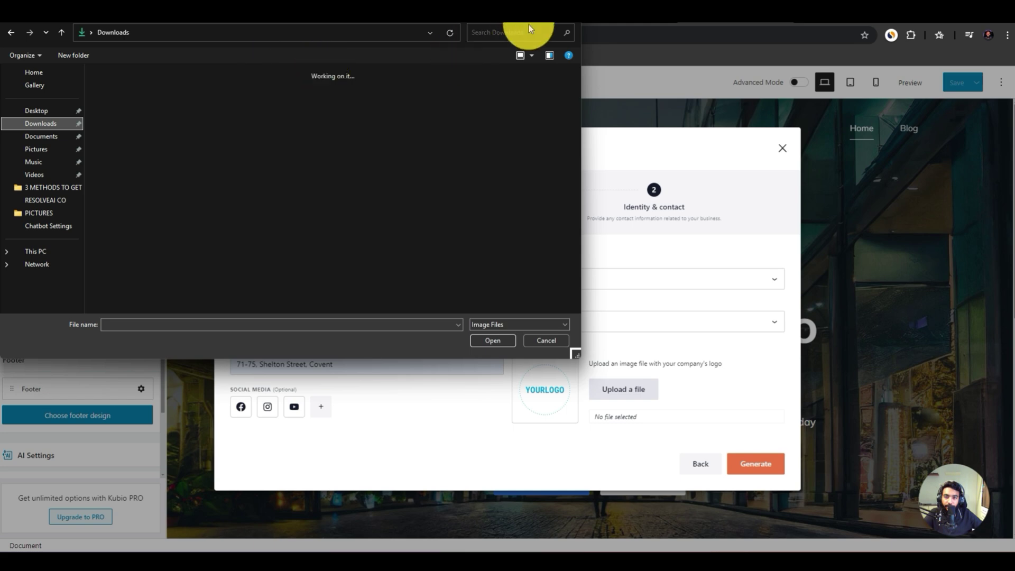
{"action": "left_click", "coordinate": [36, 251]}
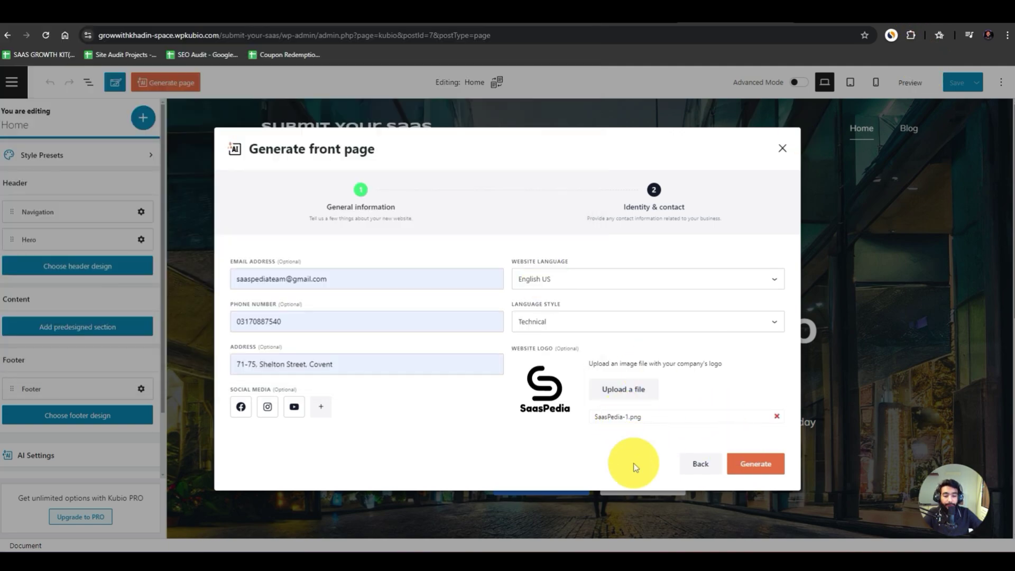
{"action": "left_click", "coordinate": [756, 461]}
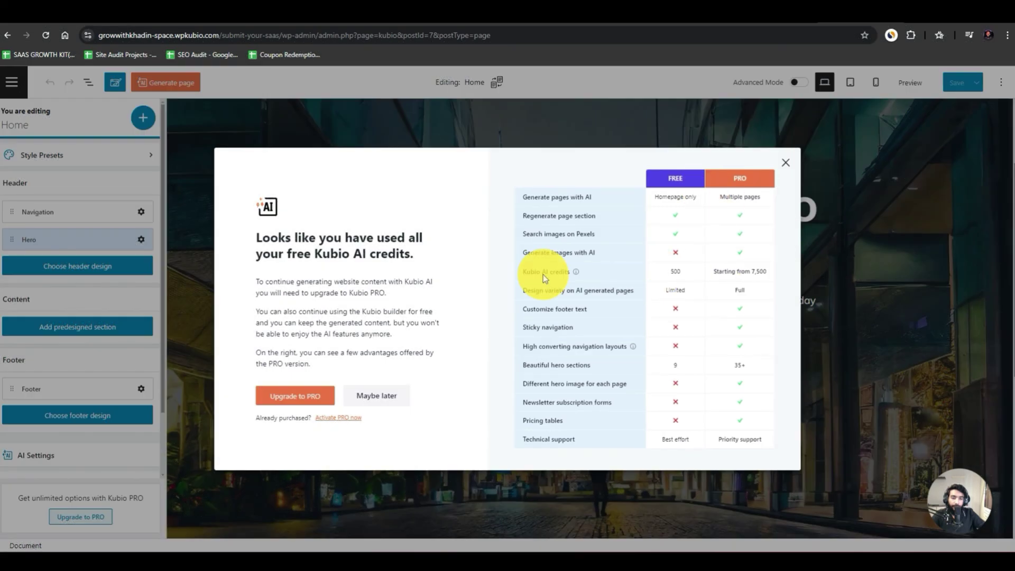
- Follow the upgrade to Kubio PRO and compare the yearly and lifetime plans on the pricing page
{"action": "left_click", "coordinate": [286, 401]}
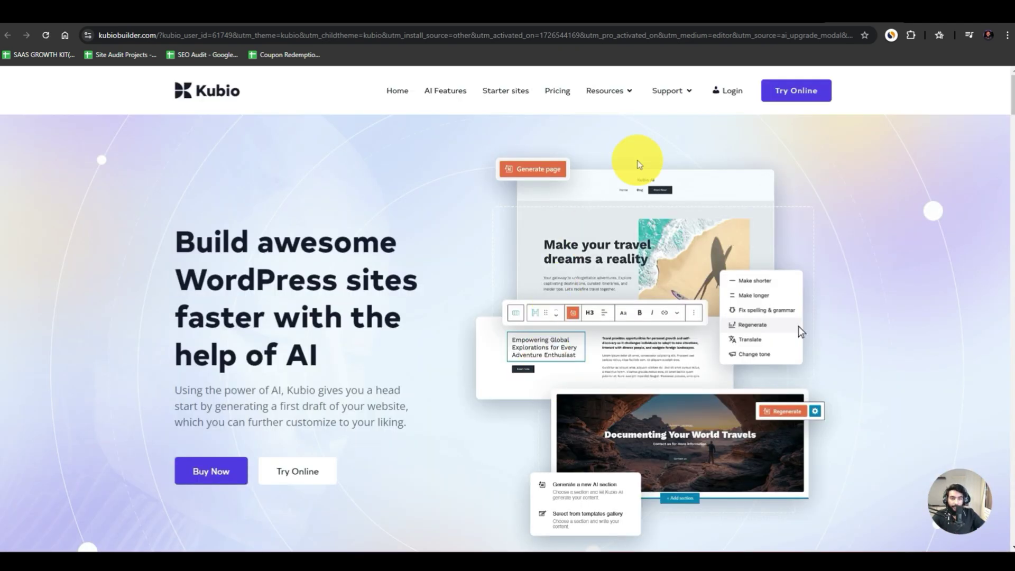
{"action": "left_click", "coordinate": [557, 93]}
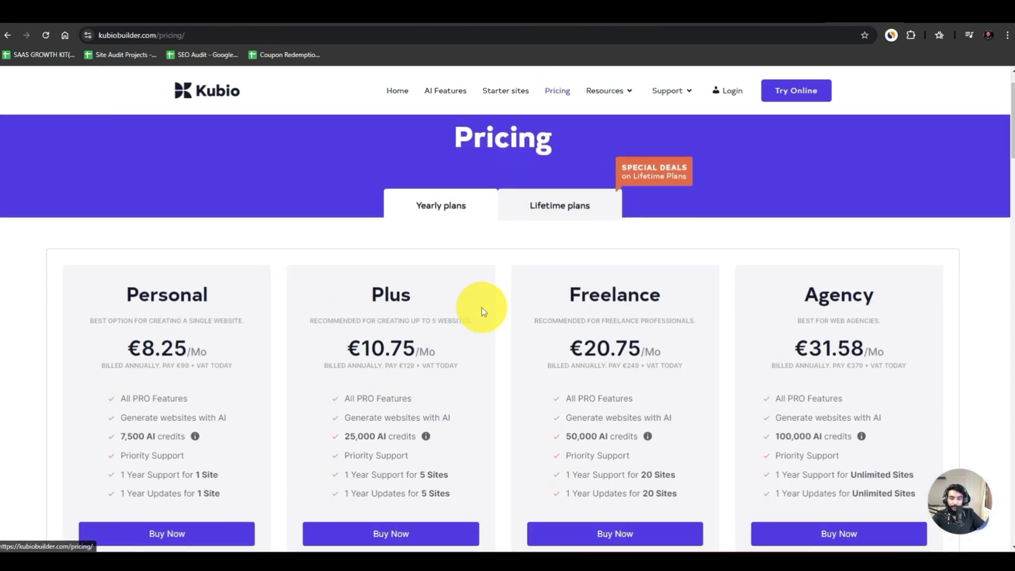
{"action": "left_click", "coordinate": [529, 204]}
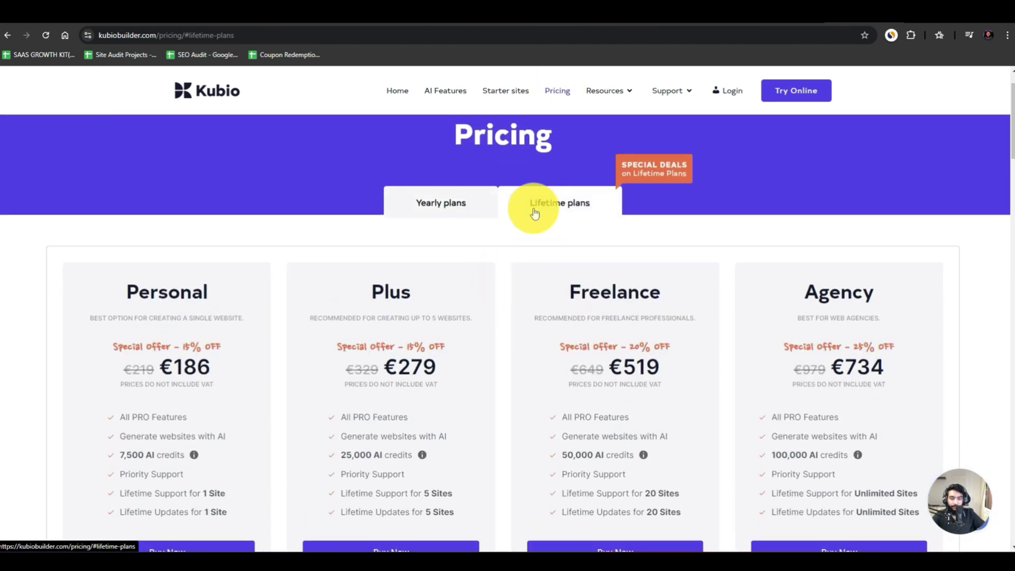
{"action": "left_click", "coordinate": [430, 201]}
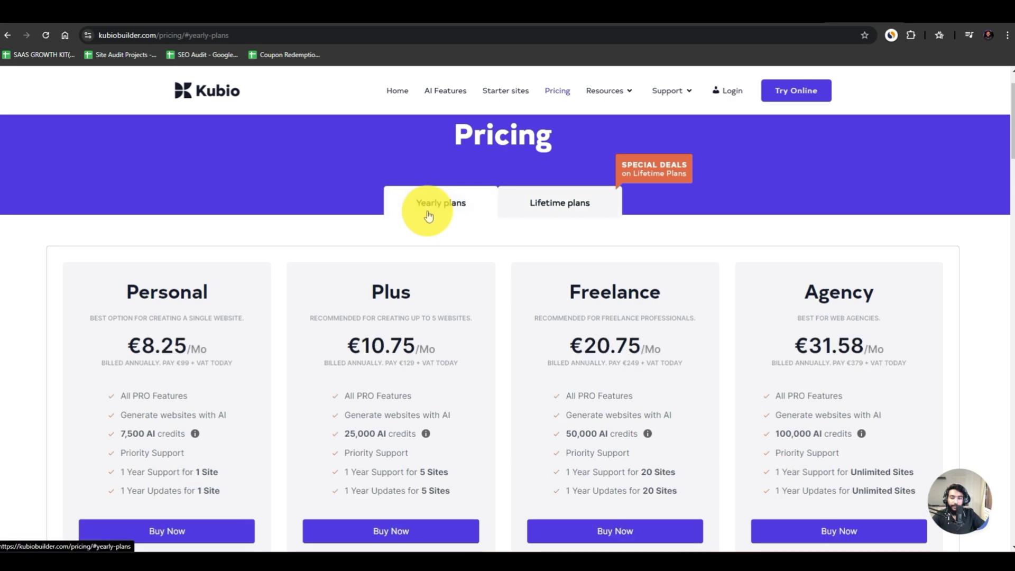
{"action": "scroll", "coordinate": [430, 340], "scroll_direction": "down", "scroll_amount": 4}
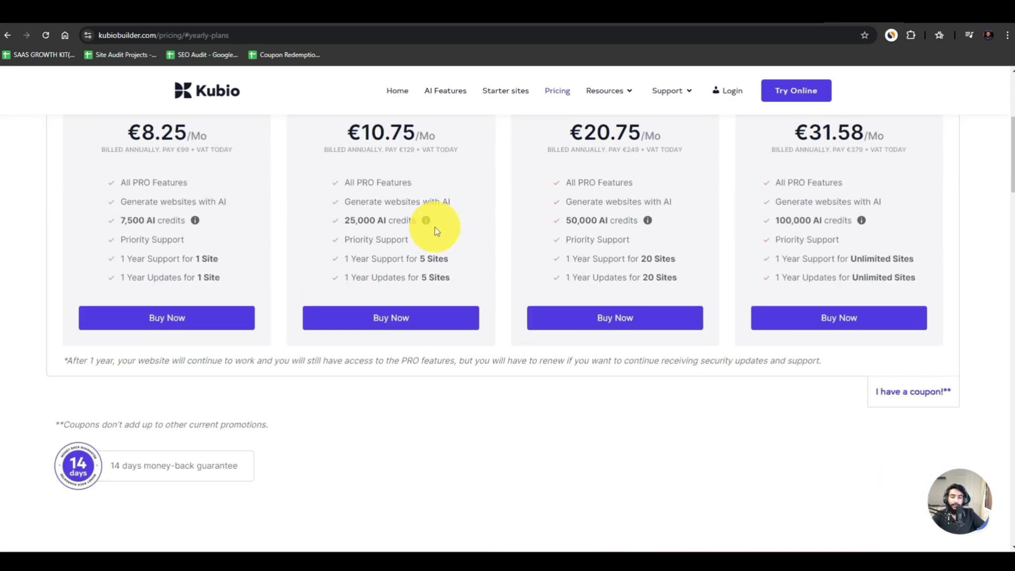
{"action": "scroll", "coordinate": [442, 220], "scroll_direction": "up", "scroll_amount": 5}
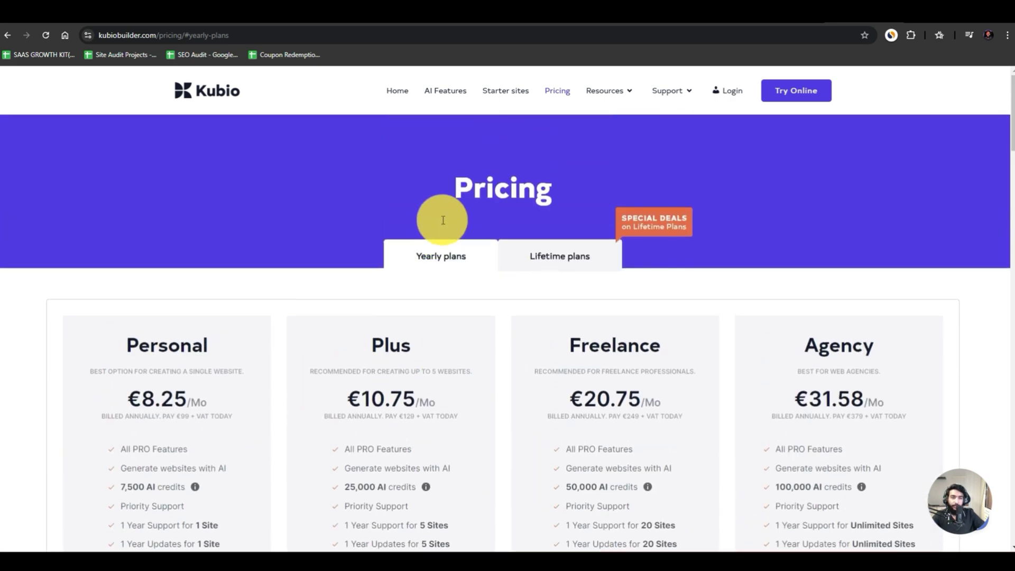
- Sign in to Kubio Cloud with a Google account, check the account menu, and sign out again
{"action": "left_click", "coordinate": [725, 95]}
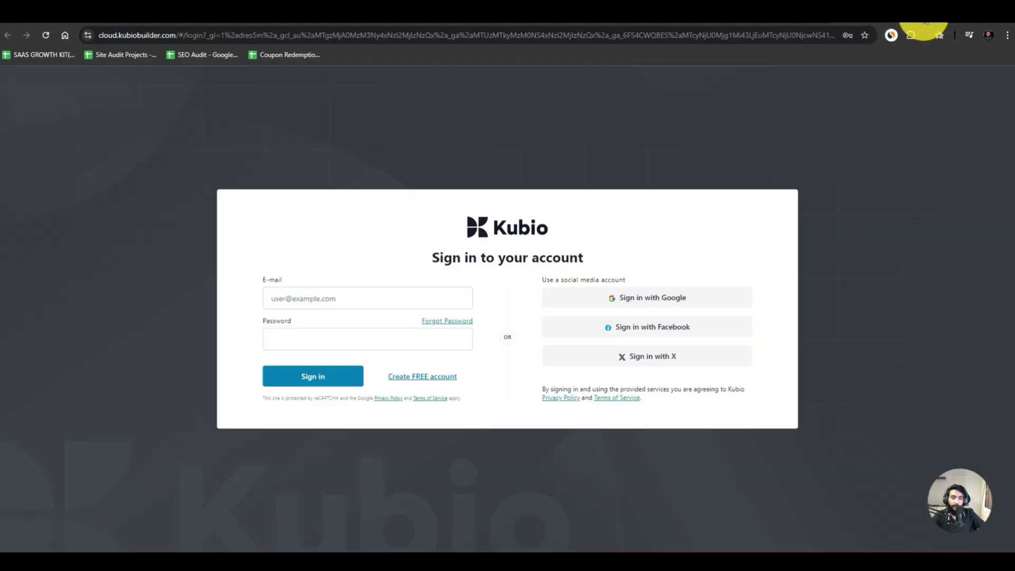
{"action": "left_click", "coordinate": [590, 301]}
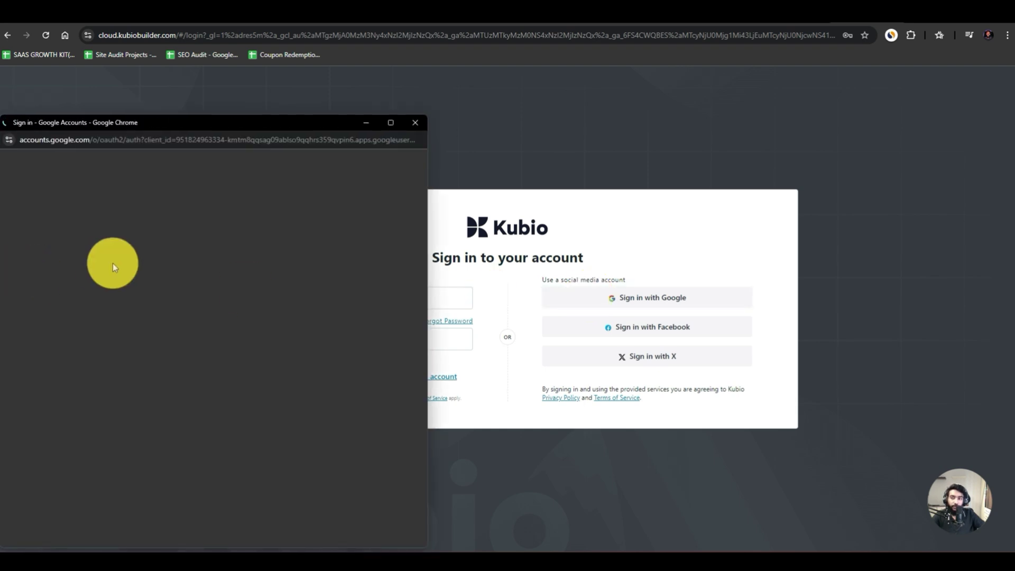
{"action": "left_click", "coordinate": [273, 237]}
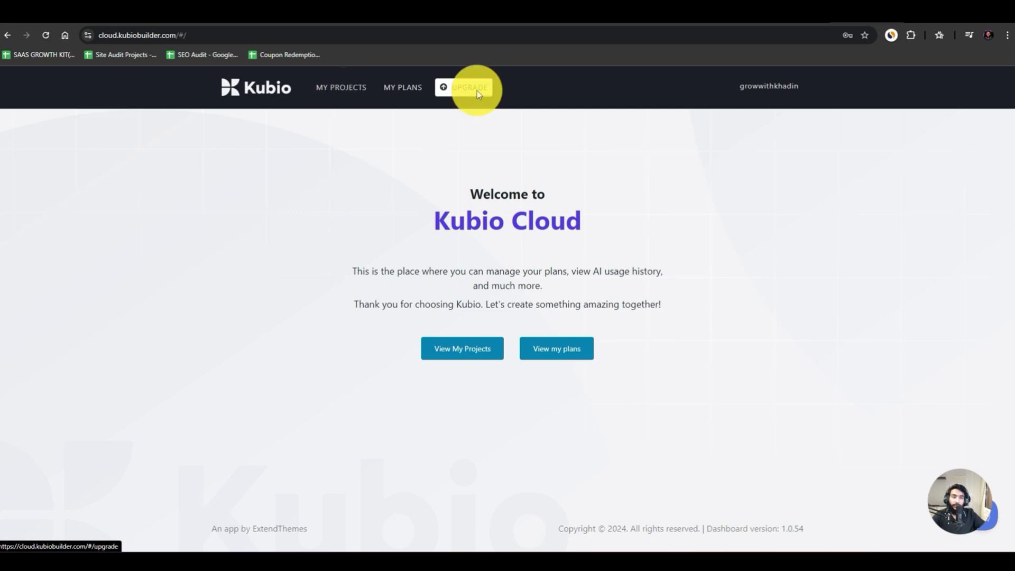
{"action": "mouse_move", "coordinate": [769, 87]}
{"action": "left_click", "coordinate": [746, 135]}
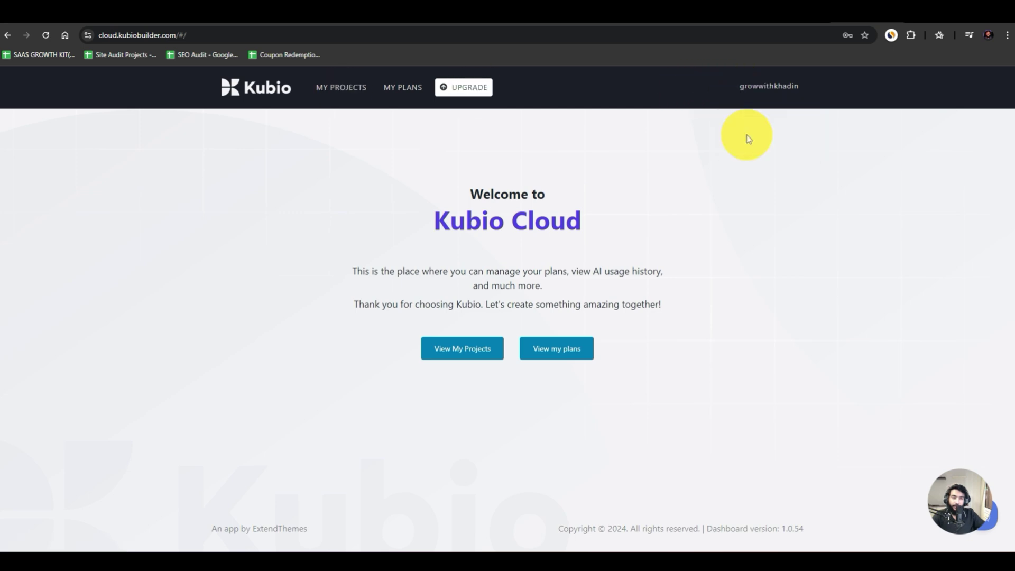
- Sign in to Kubio Cloud with another Google account and review its plans and remaining AI credits
{"action": "left_click", "coordinate": [654, 312]}
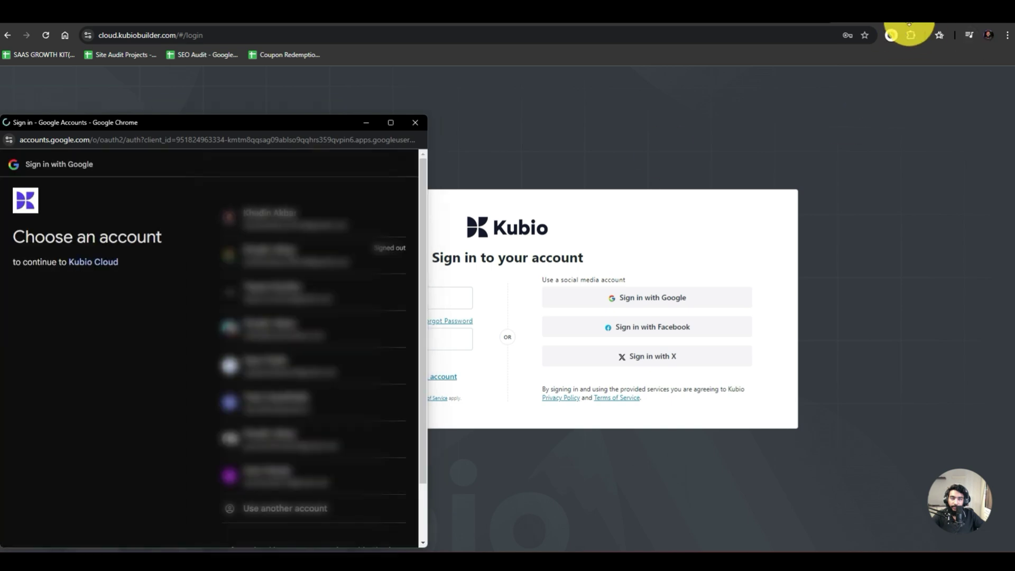
{"action": "left_click", "coordinate": [323, 224]}
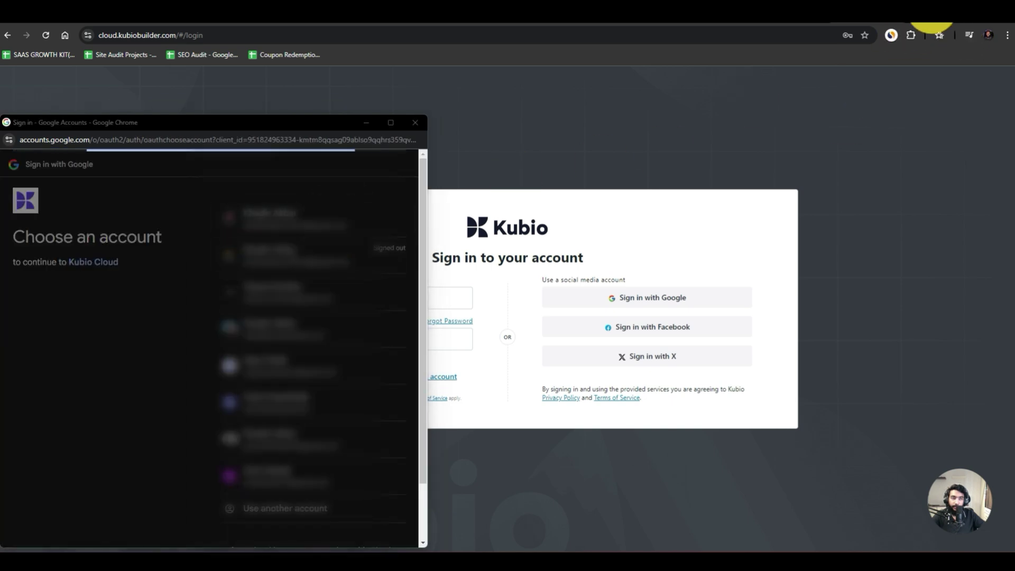
{"action": "scroll", "coordinate": [213, 459], "scroll_direction": "down", "scroll_amount": 2}
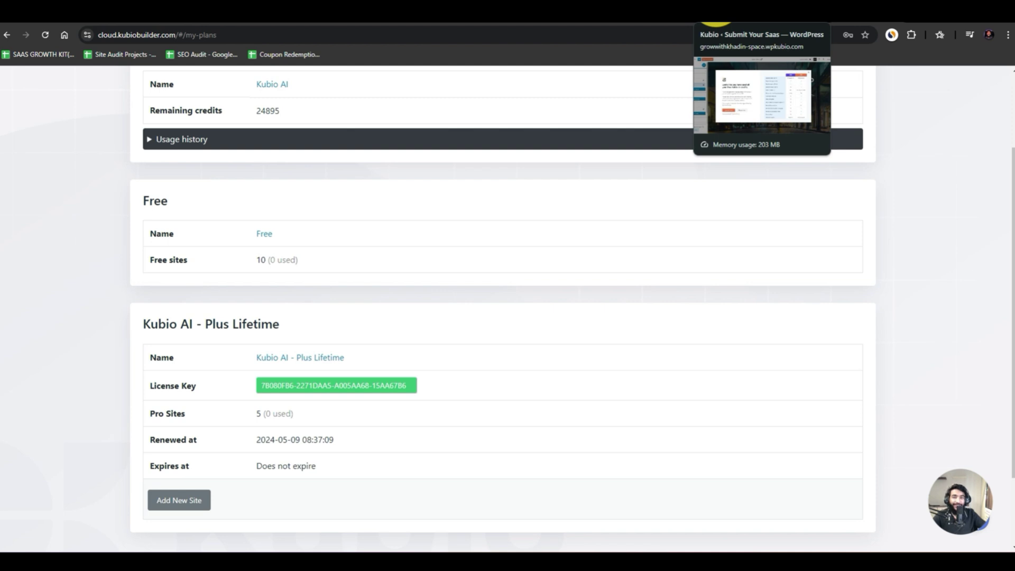
{"action": "scroll", "coordinate": [120, 187], "scroll_direction": "up", "scroll_amount": 2}
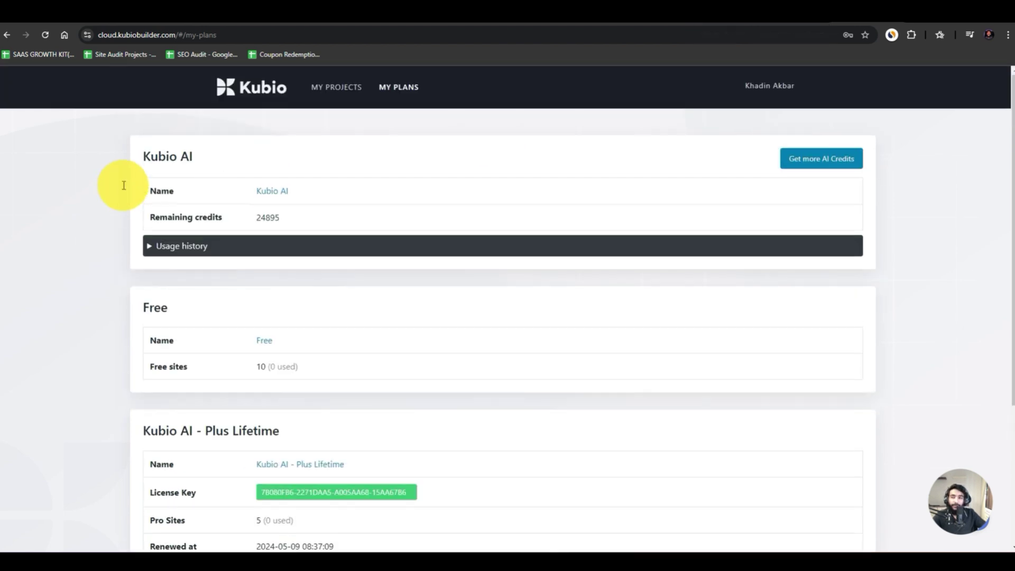
- Open the form for creating a new project from the account's project list
{"action": "left_click", "coordinate": [343, 95]}
{"action": "left_click", "coordinate": [754, 149]}
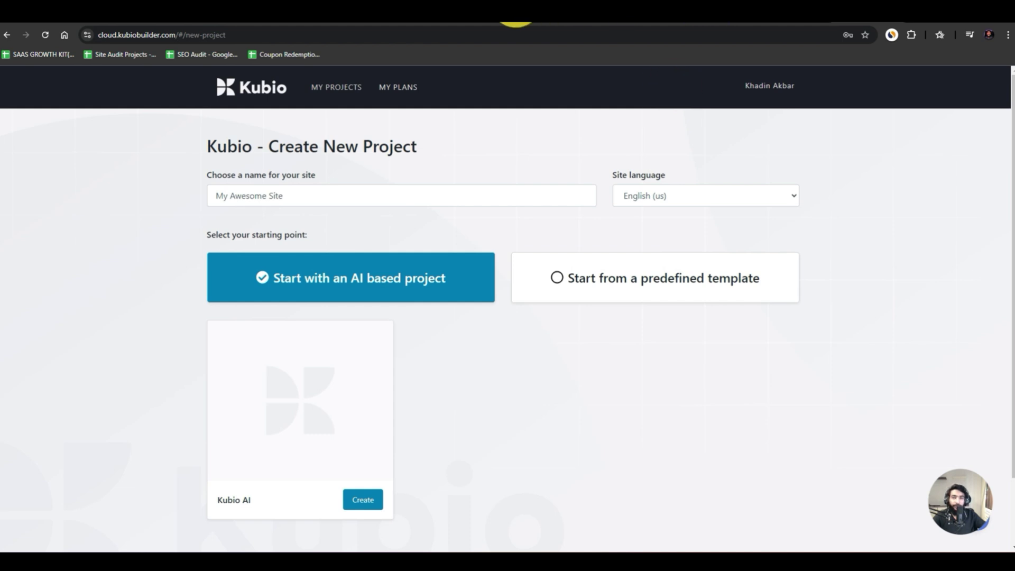
- Switch to the submityoursaas.co WordPress admin, open the page for adding plugins, and search for kubio
{"action": "left_click", "coordinate": [324, 25]}
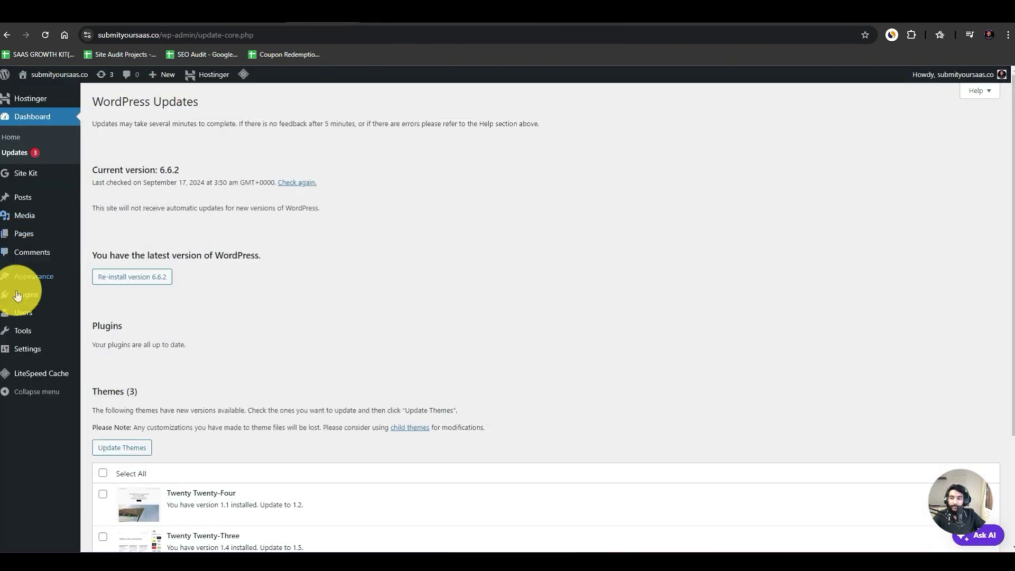
{"action": "mouse_move", "coordinate": [22, 297]}
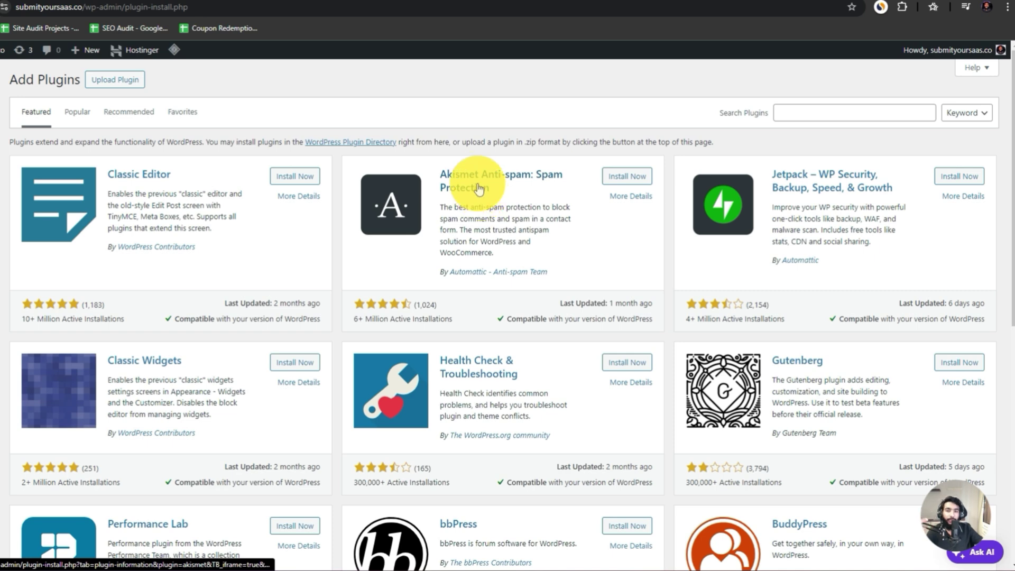
{"action": "left_click", "coordinate": [797, 110]}
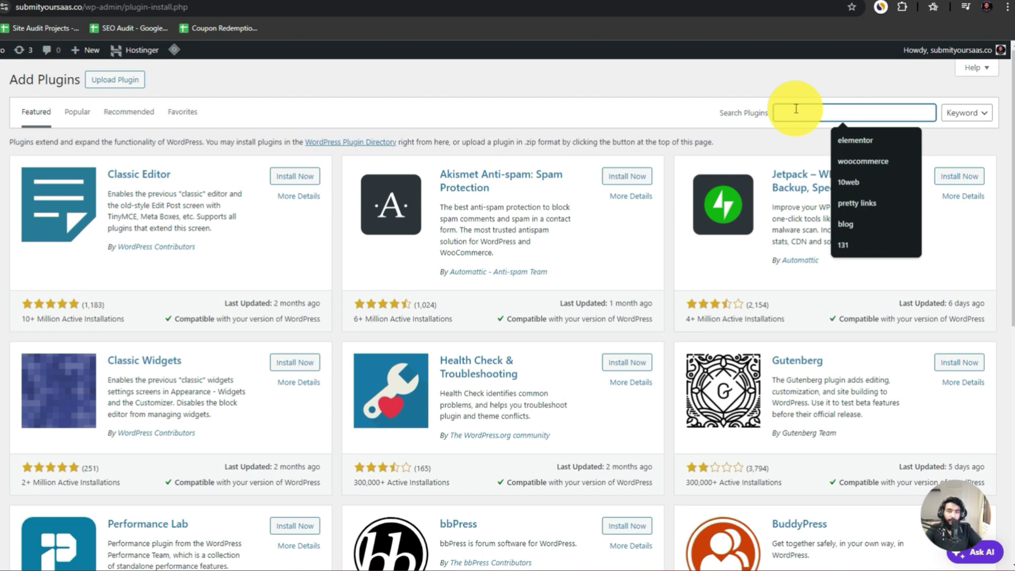
{"action": "type", "text": "kubio"}
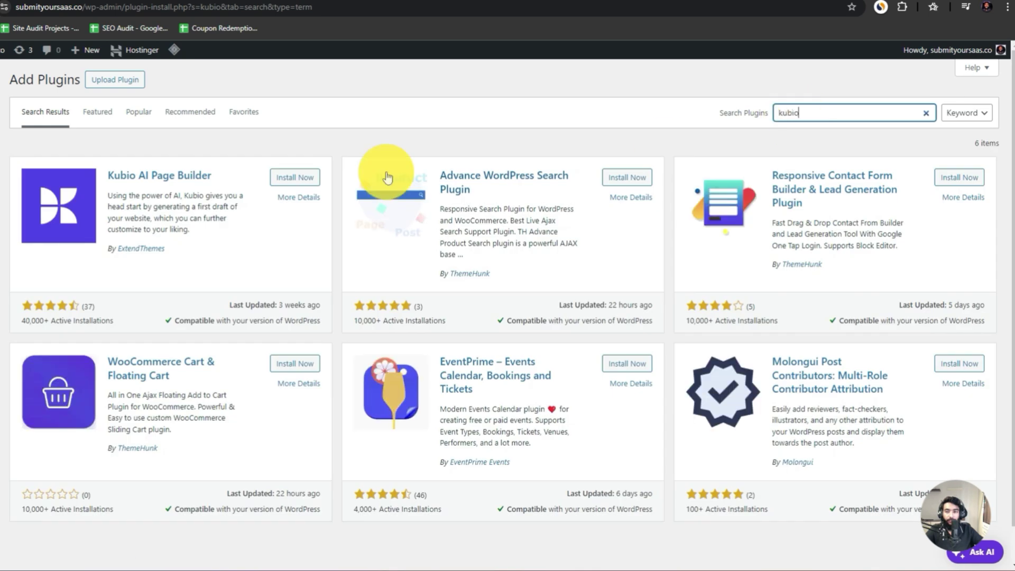
- Install and activate the Kubio AI Page Builder plugin
{"action": "left_click", "coordinate": [285, 180]}
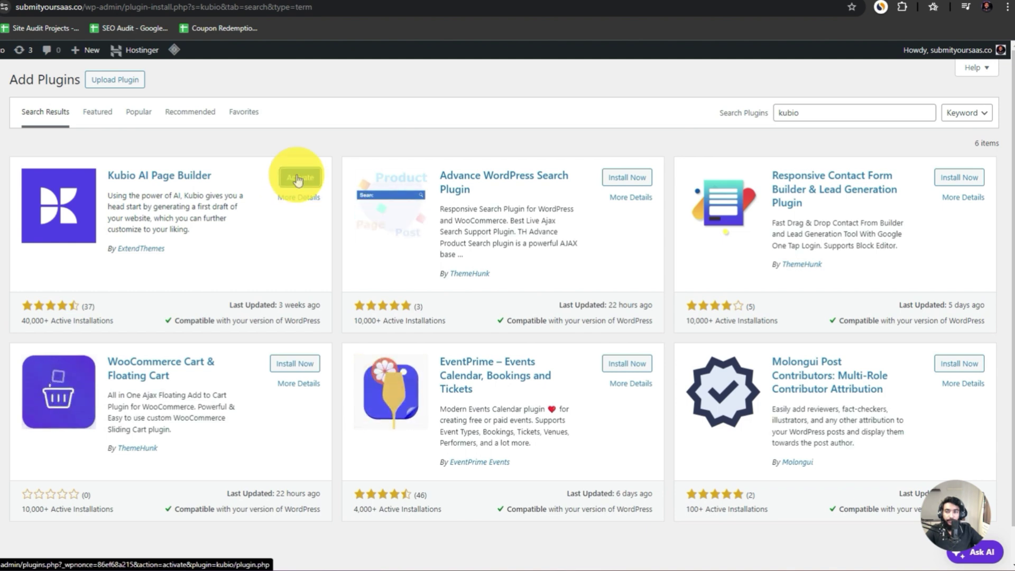
{"action": "left_click", "coordinate": [297, 179]}
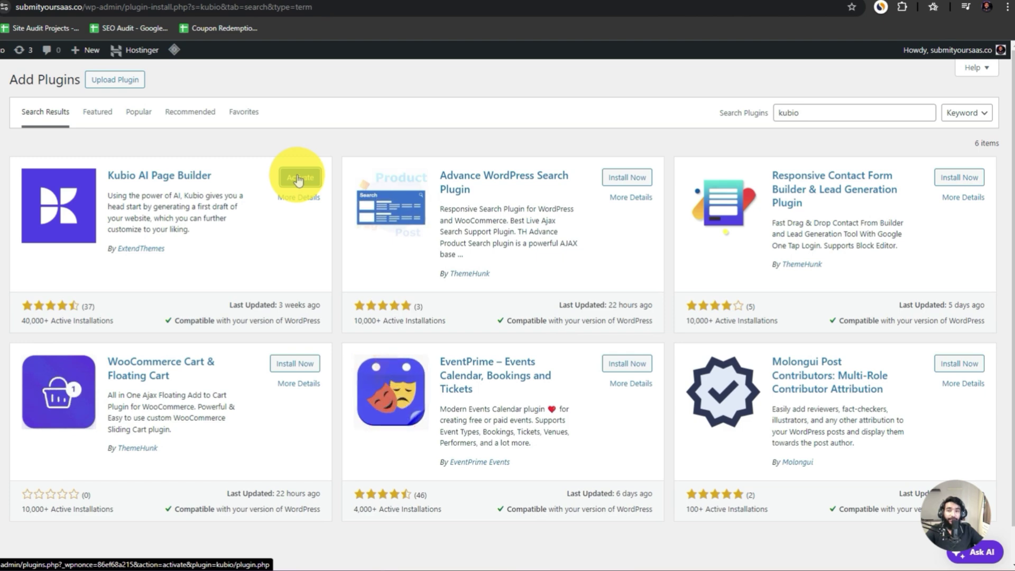
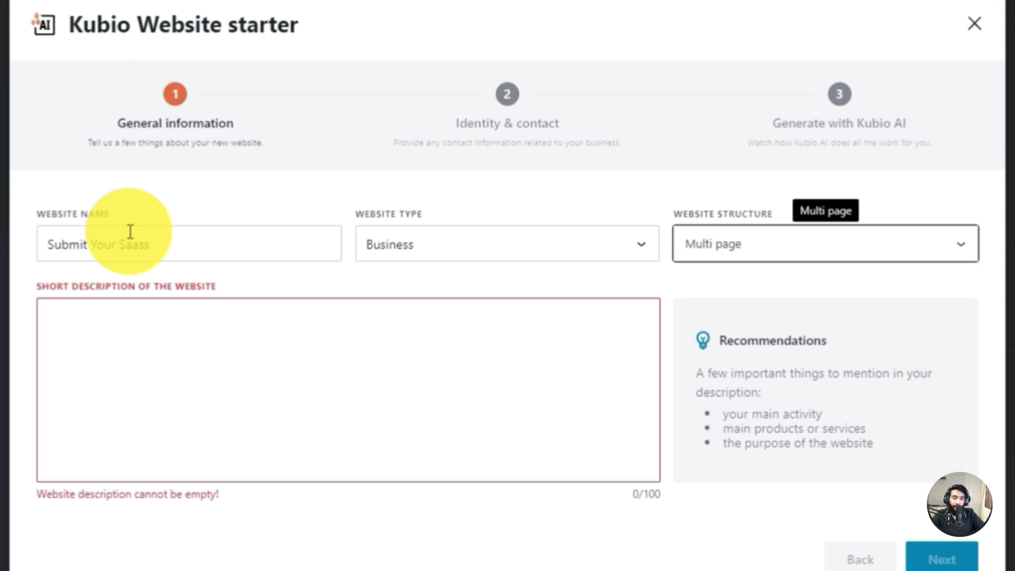
- Set the website structure to Single page, paste the copied description of manual Saas submission to 300+ startup directories, and continue to the identity details
{"action": "left_click", "coordinate": [816, 253]}
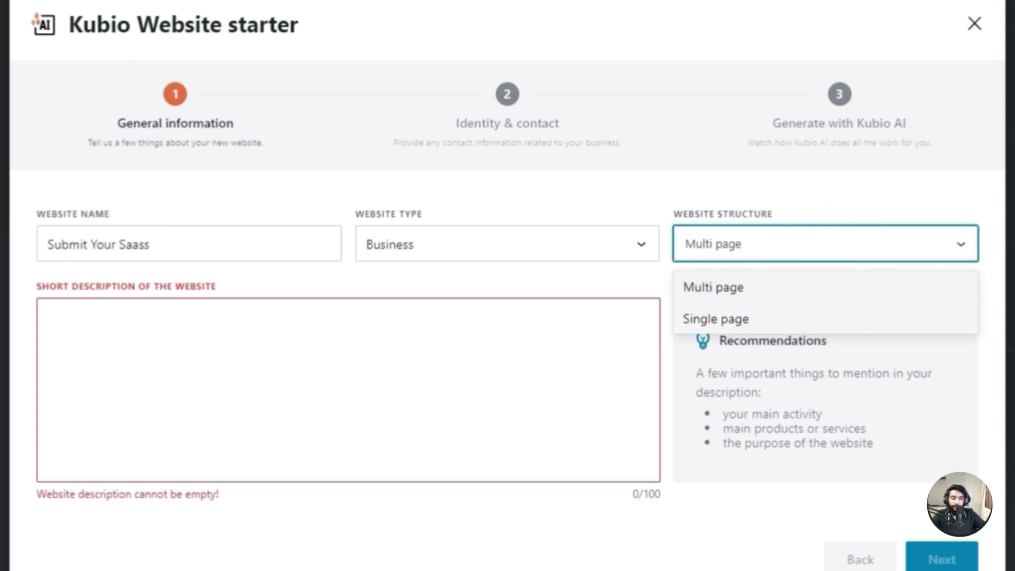
{"action": "left_click", "coordinate": [716, 319]}
{"action": "left_click", "coordinate": [539, 329]}
{"action": "key", "text": "super+v"}
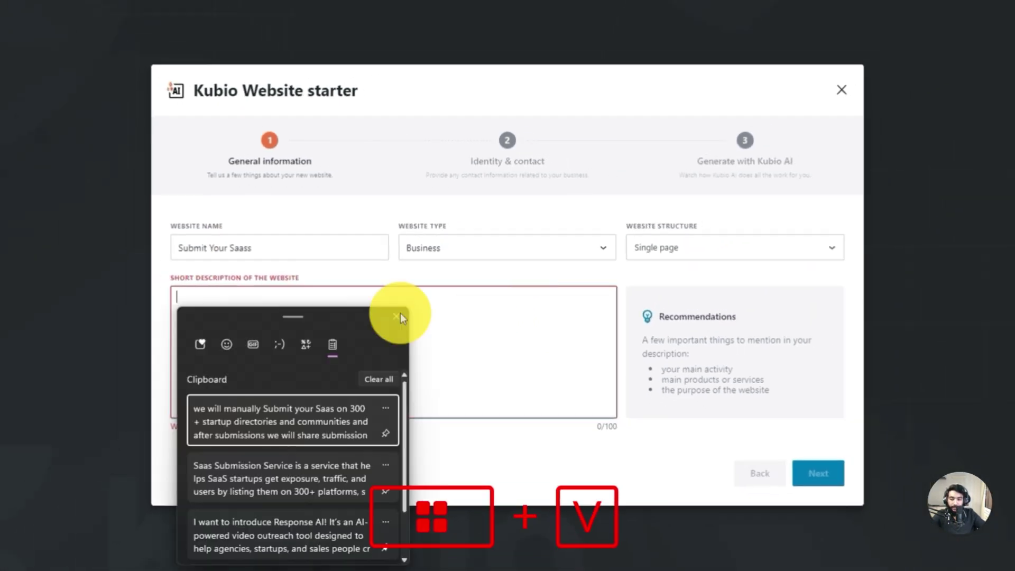
{"action": "left_click", "coordinate": [289, 421]}
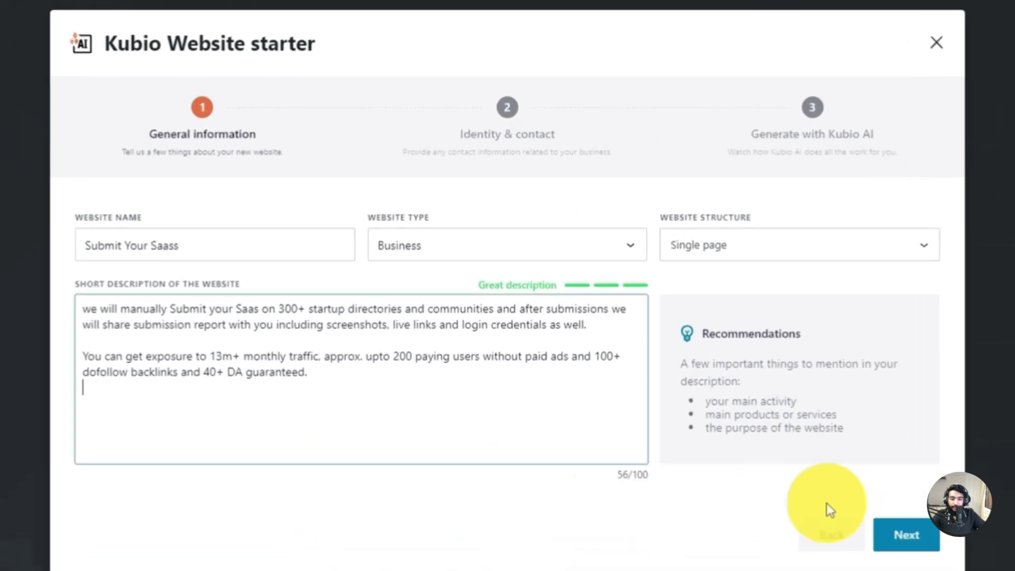
{"action": "left_click", "coordinate": [906, 535]}
- Fill in the contact e-mail, phone number and address from a saved entry, and choose English US with the Natural language style
{"action": "left_click", "coordinate": [304, 258]}
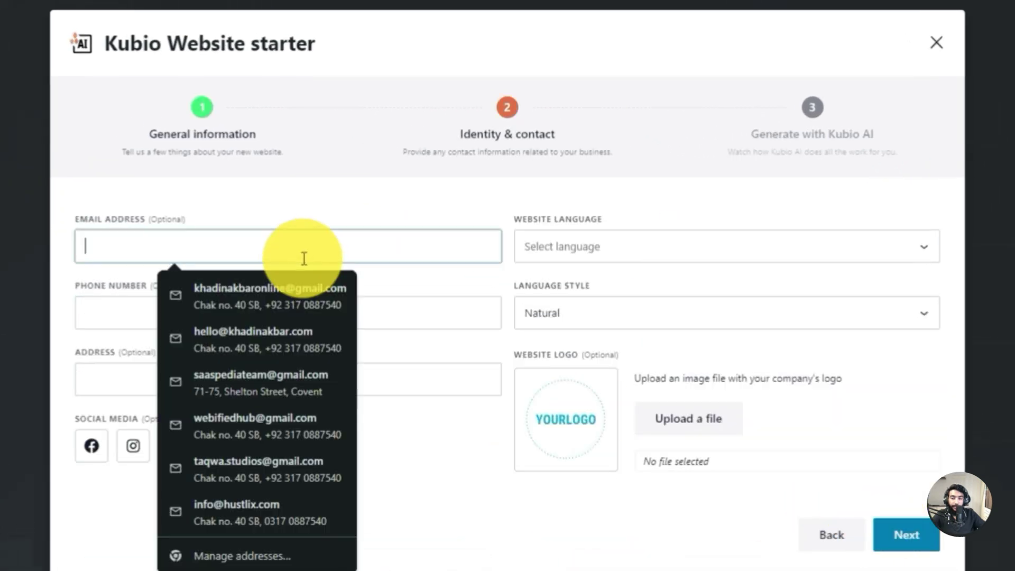
{"action": "left_click", "coordinate": [269, 392]}
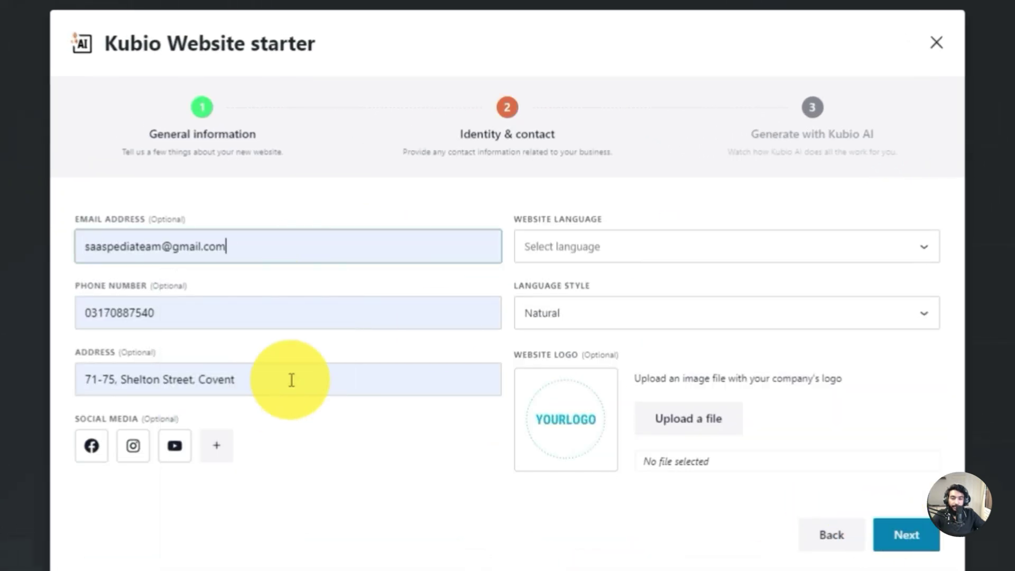
{"action": "left_click", "coordinate": [561, 260]}
{"action": "left_click", "coordinate": [591, 294]}
{"action": "left_click", "coordinate": [596, 318]}
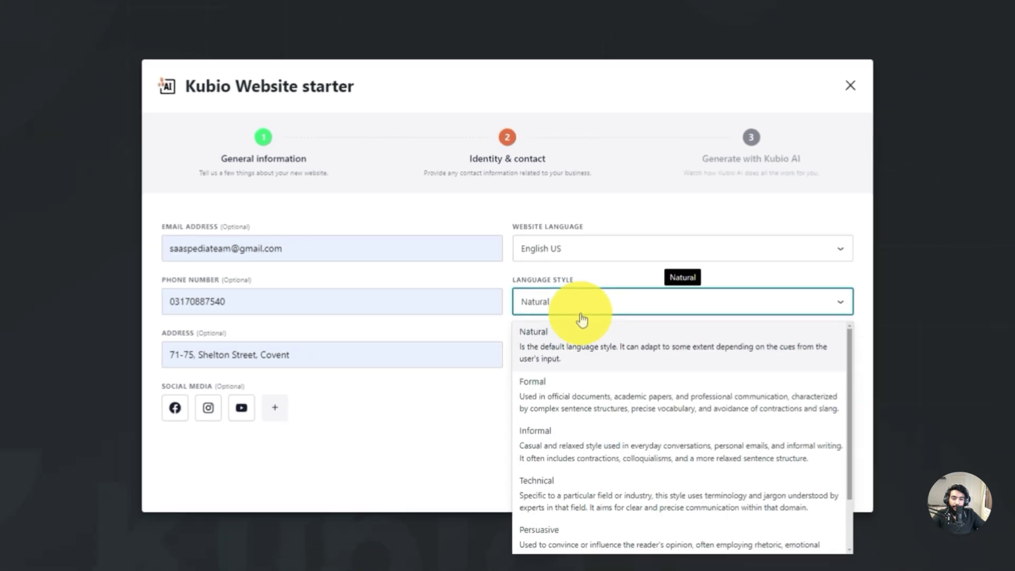
{"action": "left_click", "coordinate": [528, 358]}
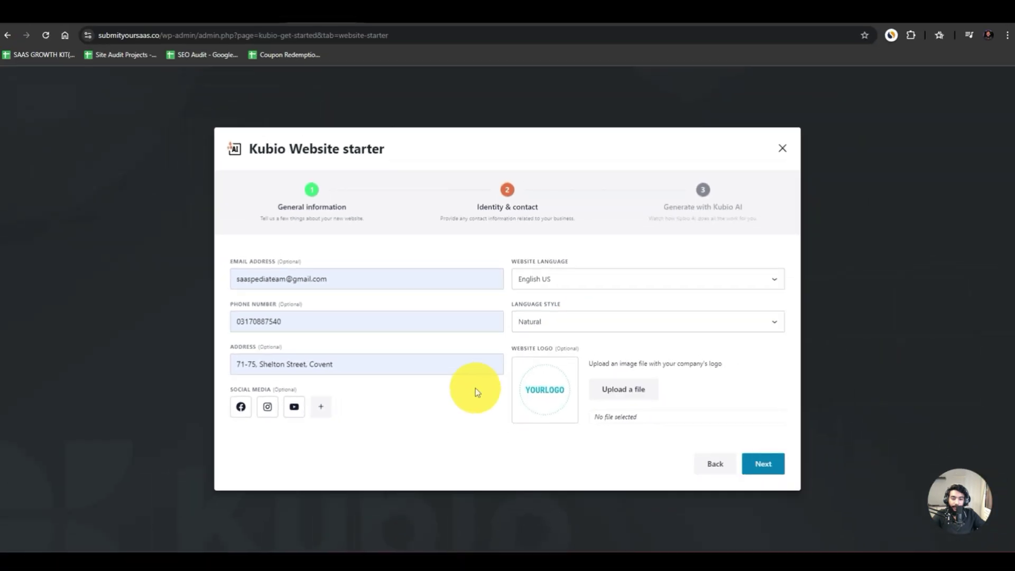
- Upload the SaasPedia logo image from the DOWNLOADS folder as the website logo
{"action": "left_click", "coordinate": [599, 390]}
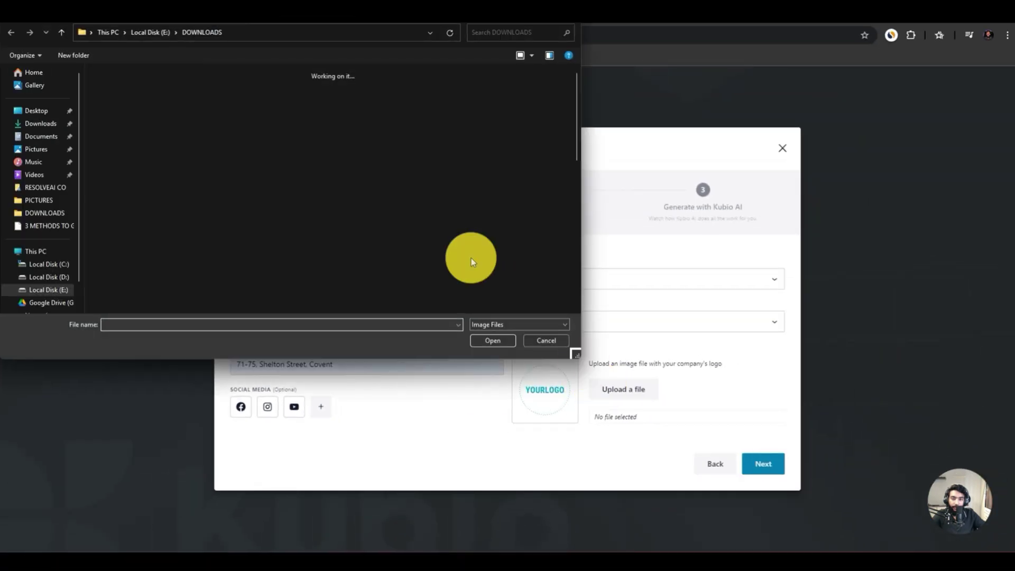
{"action": "scroll", "coordinate": [272, 136], "scroll_direction": "down", "scroll_amount": 10}
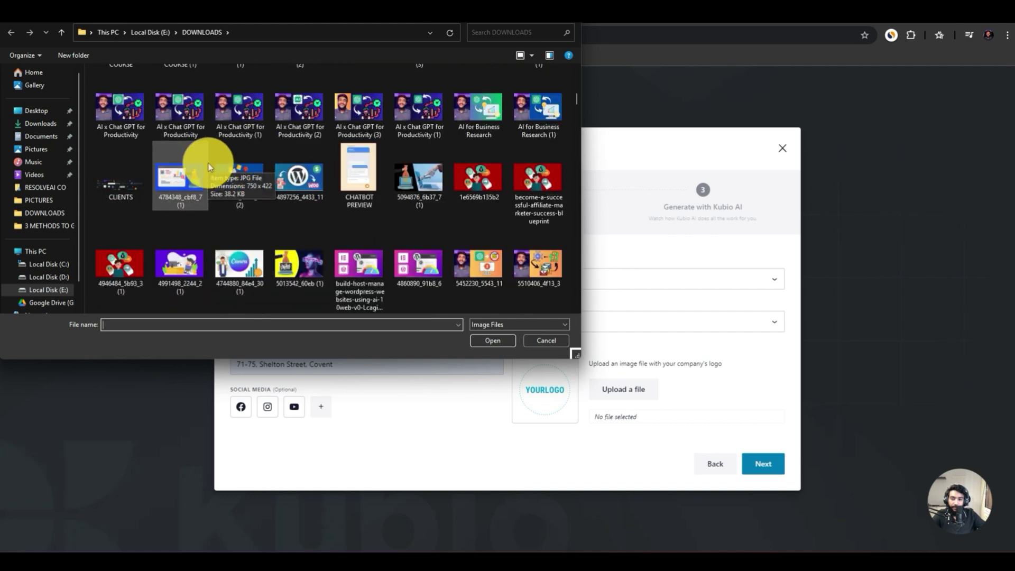
{"action": "scroll", "coordinate": [210, 167], "scroll_direction": "down", "scroll_amount": 15}
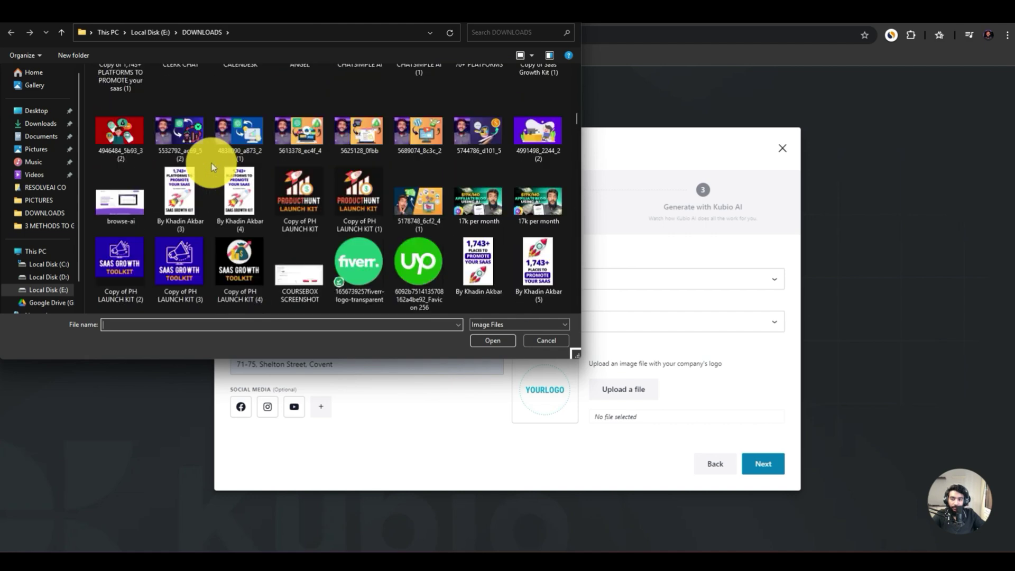
{"action": "scroll", "coordinate": [210, 167], "scroll_direction": "down", "scroll_amount": 12}
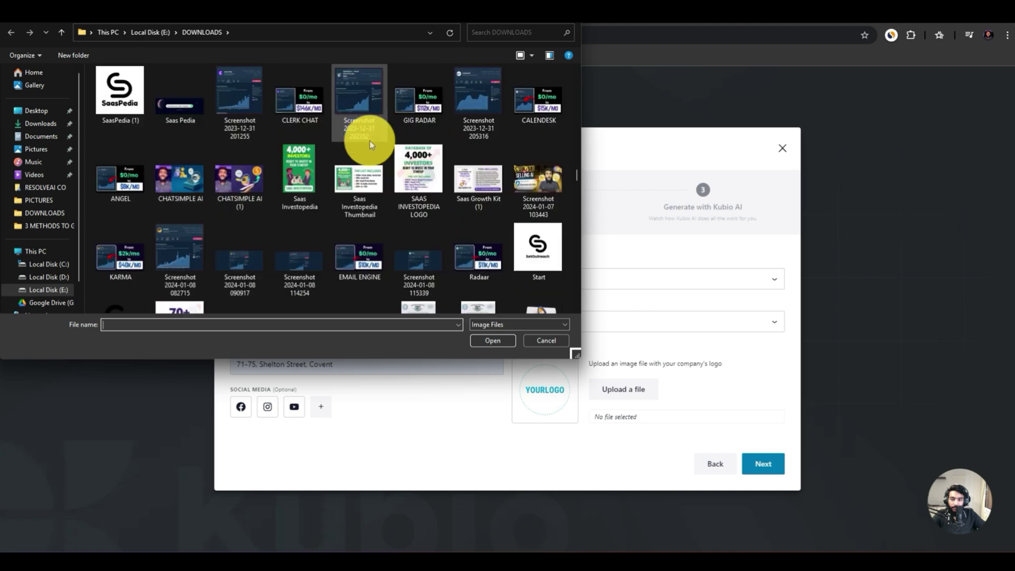
{"action": "double_click", "coordinate": [363, 141]}
- Apply the saved profile link to the Facebook and Instagram entries, apply the YouTube entry, and continue to the generation stage
{"action": "left_click", "coordinate": [240, 407]}
{"action": "left_click", "coordinate": [266, 431]}
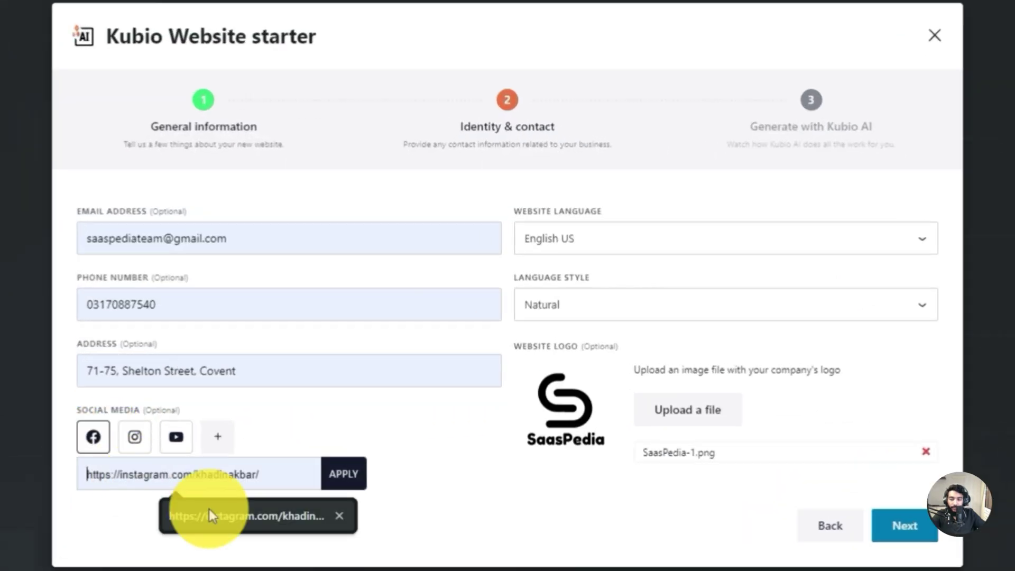
{"action": "left_click", "coordinate": [315, 458]}
{"action": "left_click", "coordinate": [363, 491]}
{"action": "left_click", "coordinate": [134, 437]}
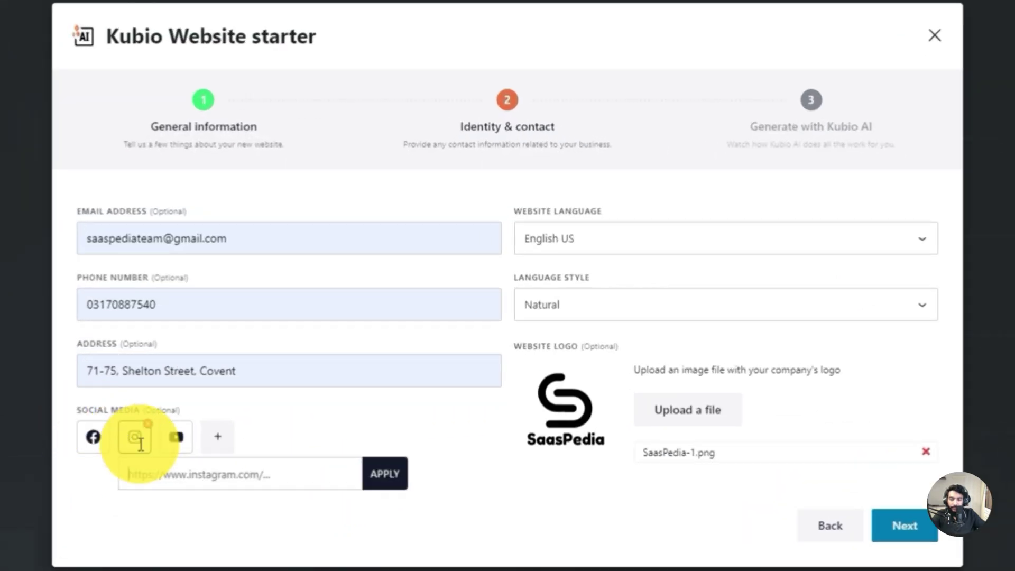
{"action": "left_click", "coordinate": [206, 479]}
{"action": "left_click", "coordinate": [264, 517]}
{"action": "left_click", "coordinate": [385, 474]}
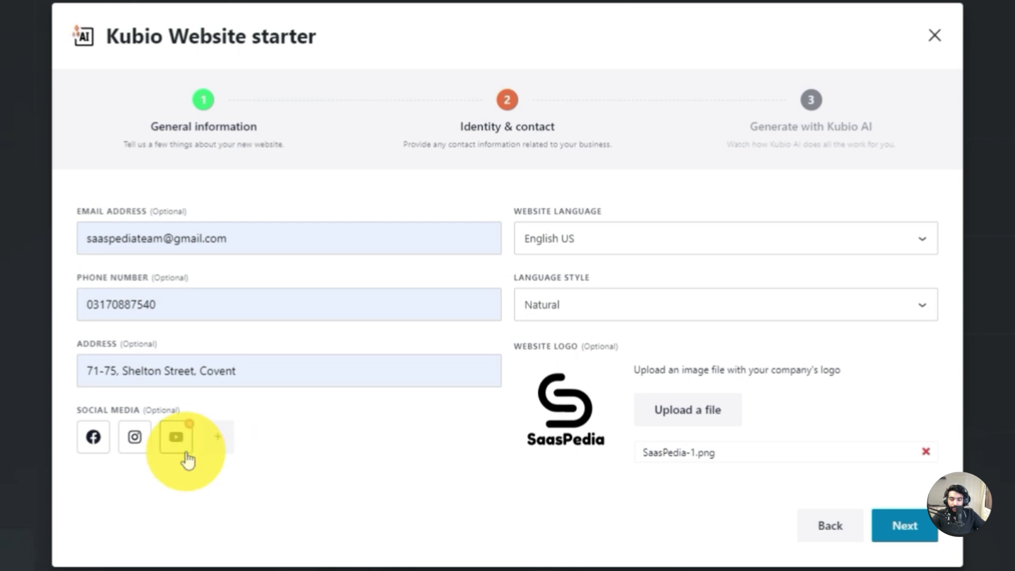
{"action": "left_click", "coordinate": [179, 447]}
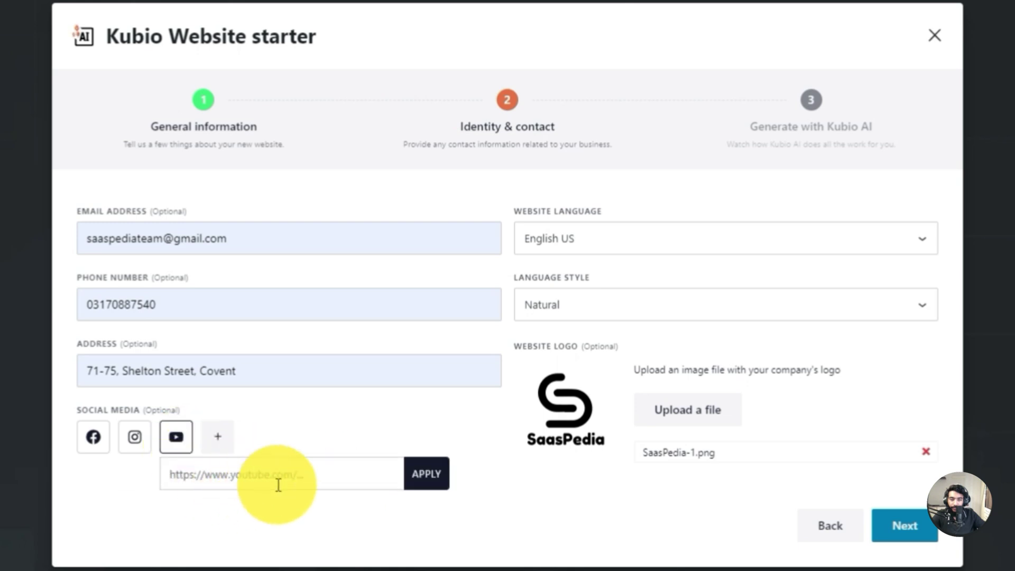
{"action": "left_click", "coordinate": [426, 474]}
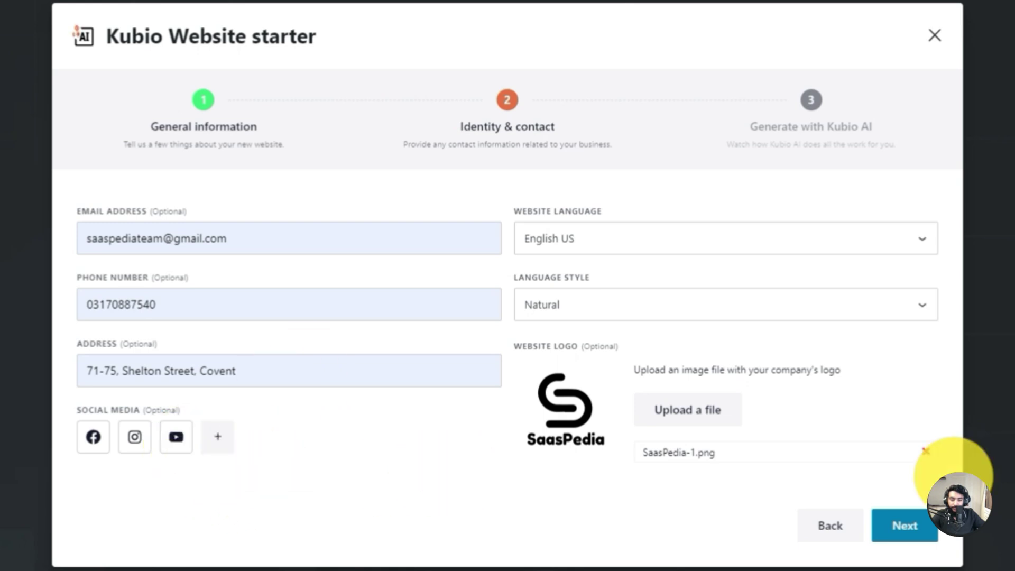
{"action": "left_click", "coordinate": [925, 533]}
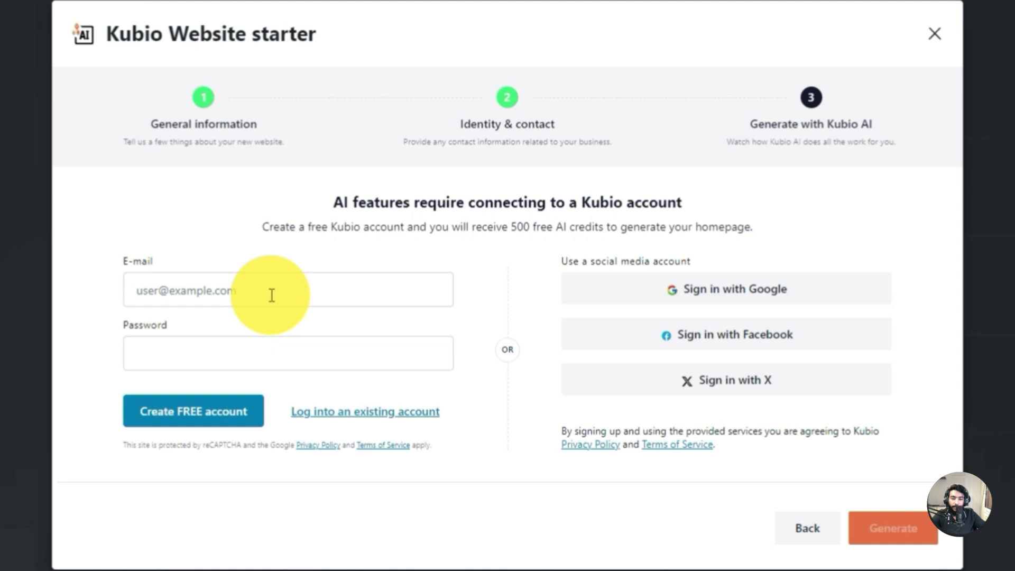
- Connect the website starter to a Kubio account by signing in with a Google account
{"action": "left_click", "coordinate": [271, 295]}
{"action": "left_click", "coordinate": [688, 293]}
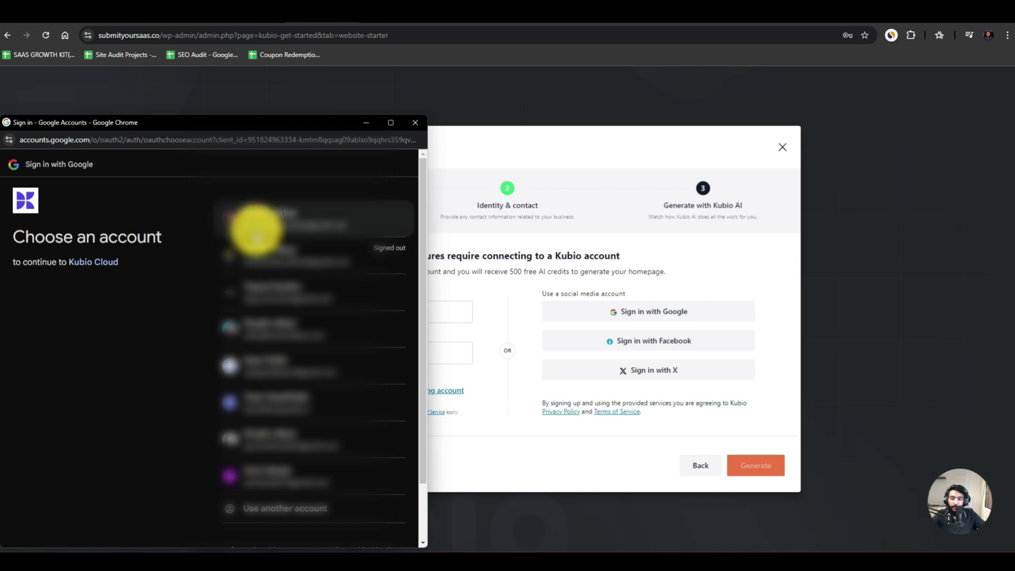
{"action": "left_click", "coordinate": [255, 230]}
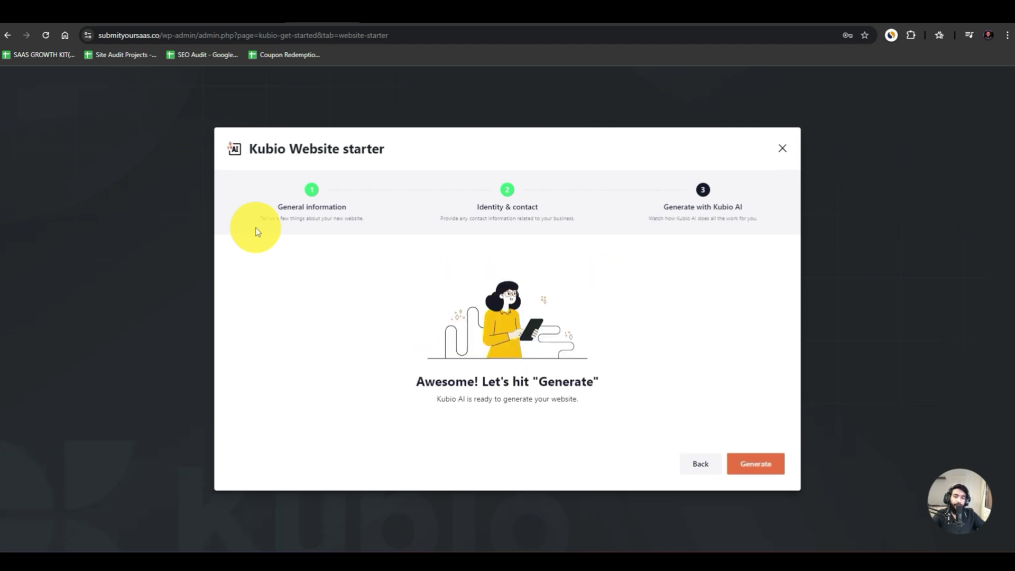
{"action": "left_click_drag", "start_coordinate": [435, 382], "coordinate": [528, 380]}
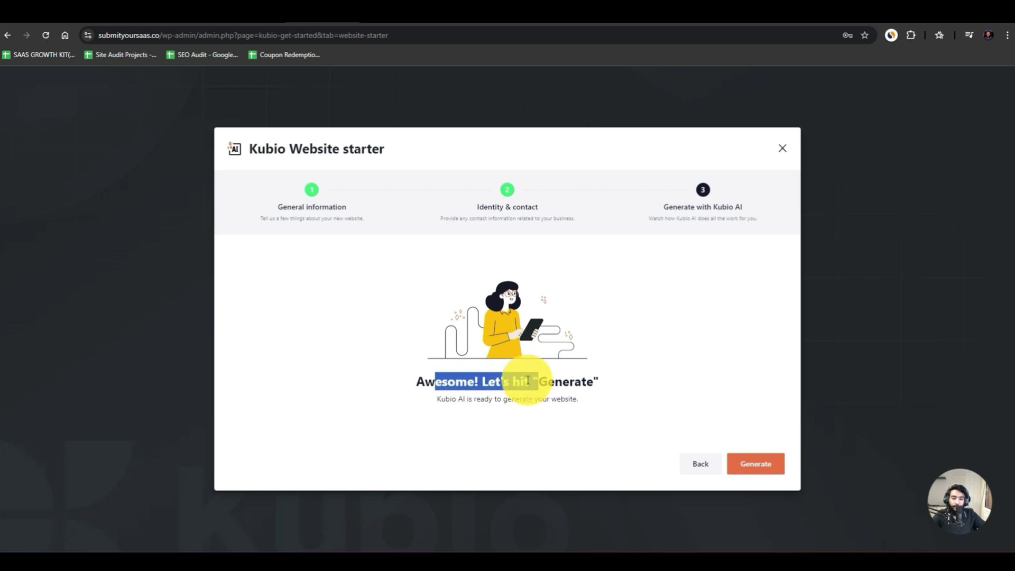
{"action": "triple_click", "coordinate": [527, 380]}
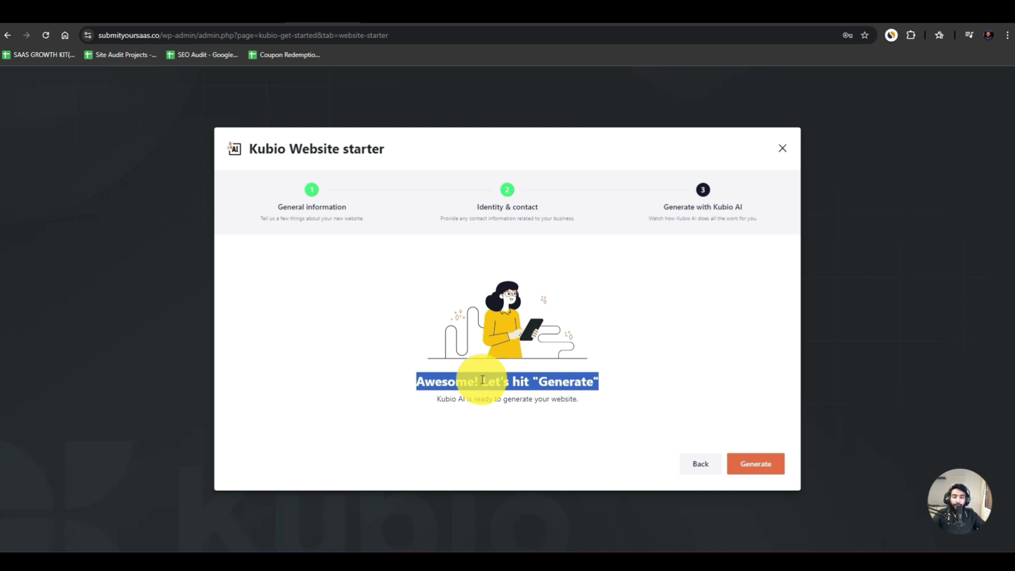
{"action": "left_click", "coordinate": [664, 328]}
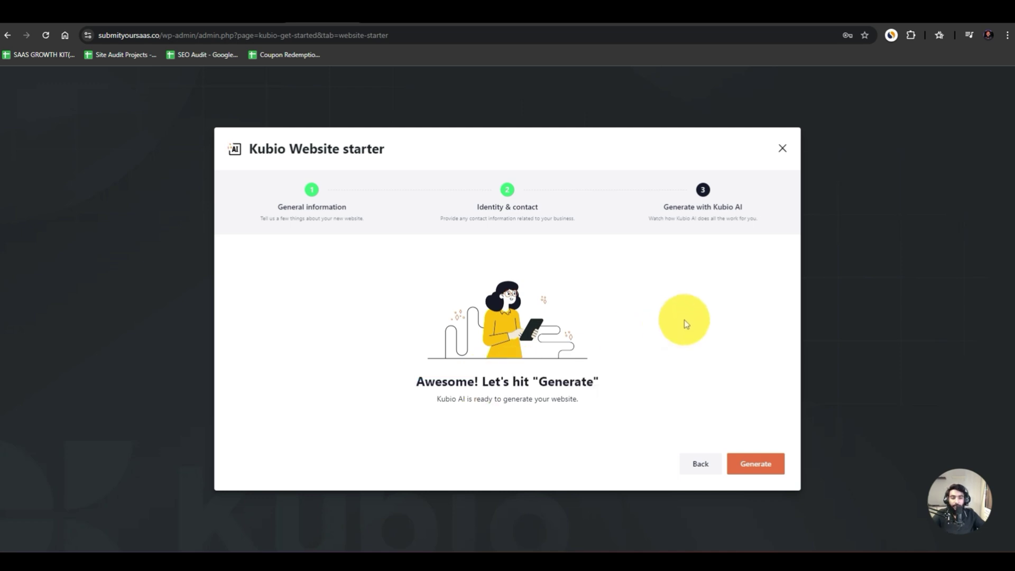
- Generate the website with Kubio AI from the details entered in the website starter
{"action": "left_click", "coordinate": [759, 464]}
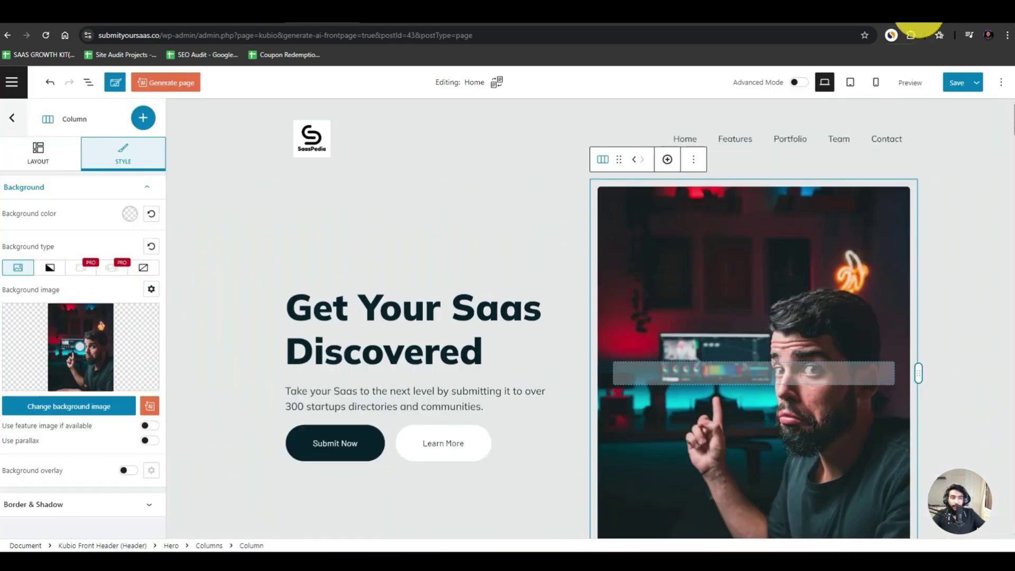
- Examine the generated home page from the hero through the key features and call to action to the photo gallery
{"action": "scroll", "coordinate": [347, 394], "scroll_direction": "down", "scroll_amount": 2}
{"action": "scroll", "coordinate": [347, 392], "scroll_direction": "up", "scroll_amount": 2}
{"action": "scroll", "coordinate": [356, 383], "scroll_direction": "up", "scroll_amount": 1}
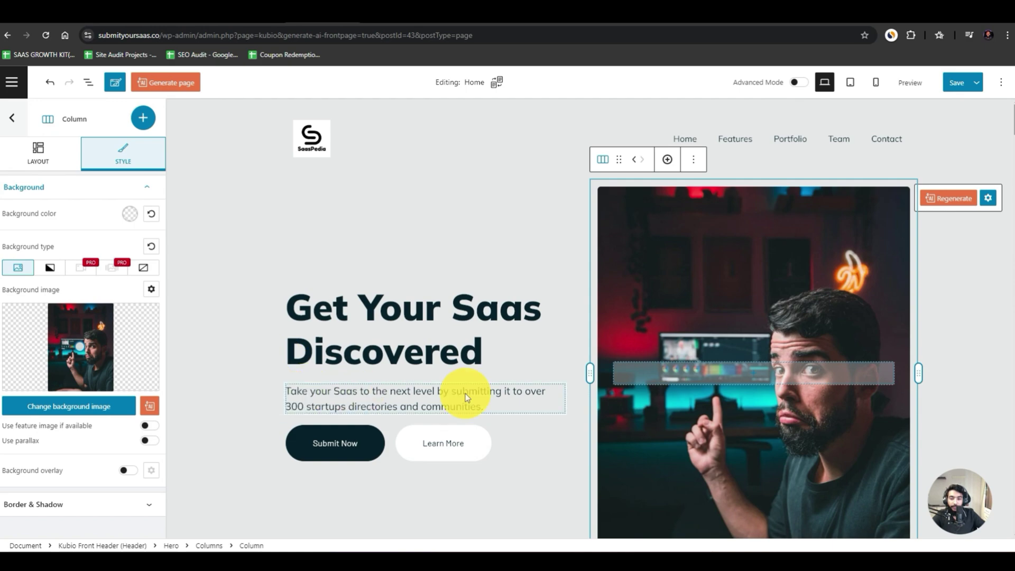
{"action": "scroll", "coordinate": [522, 392], "scroll_direction": "down", "scroll_amount": 12}
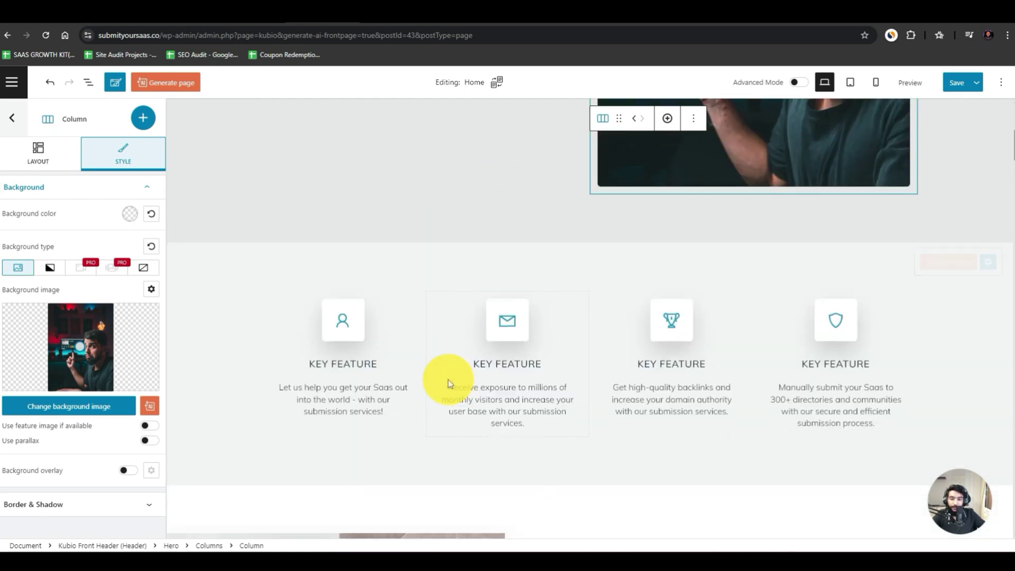
{"action": "scroll", "coordinate": [456, 375], "scroll_direction": "down", "scroll_amount": 15}
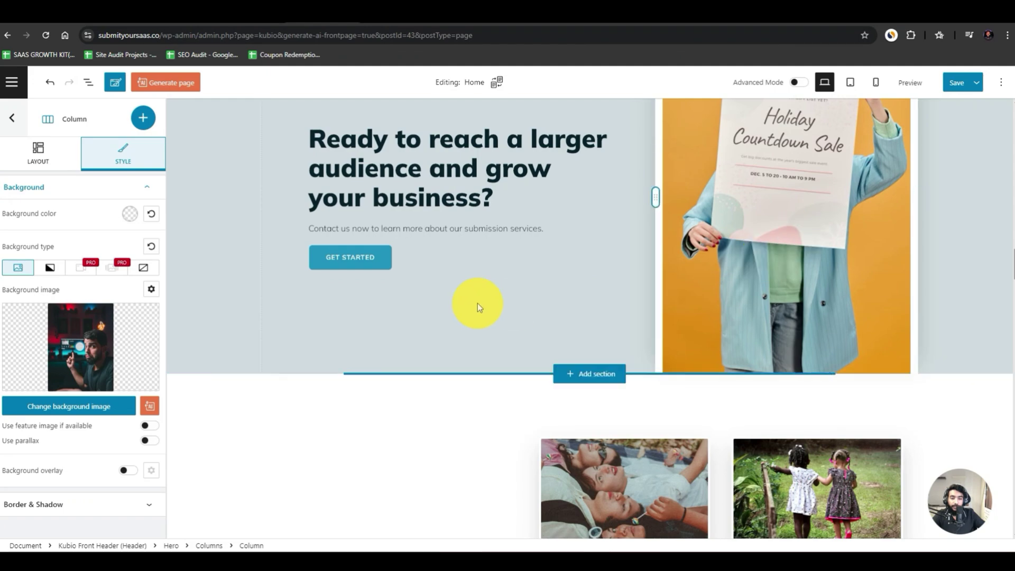
{"action": "scroll", "coordinate": [477, 303], "scroll_direction": "down", "scroll_amount": 10}
{"action": "scroll", "coordinate": [382, 401], "scroll_direction": "up", "scroll_amount": 10}
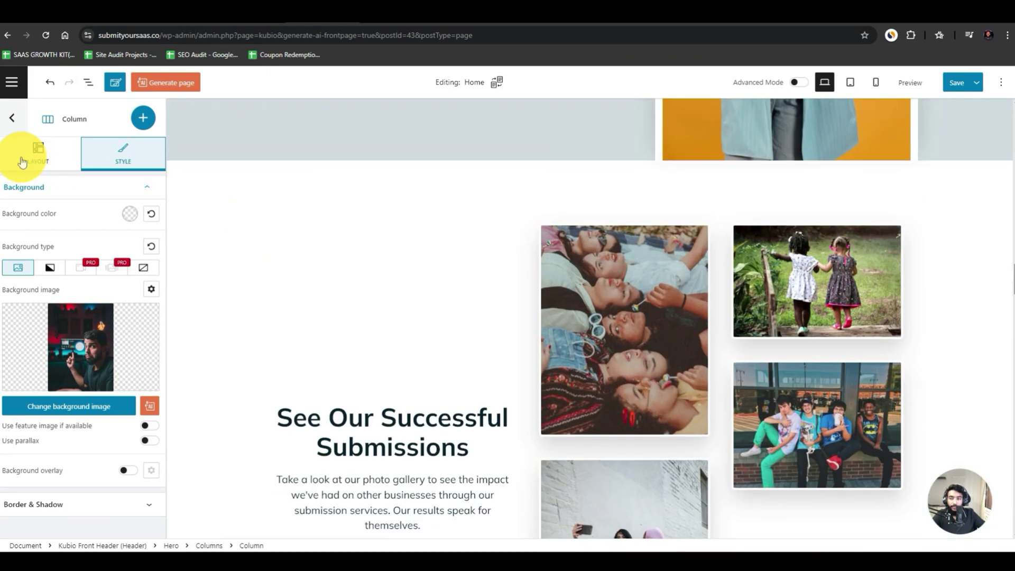
- View the hero column's layout settings, and return to the section overview and the beginning of the home page
{"action": "left_click", "coordinate": [23, 161]}
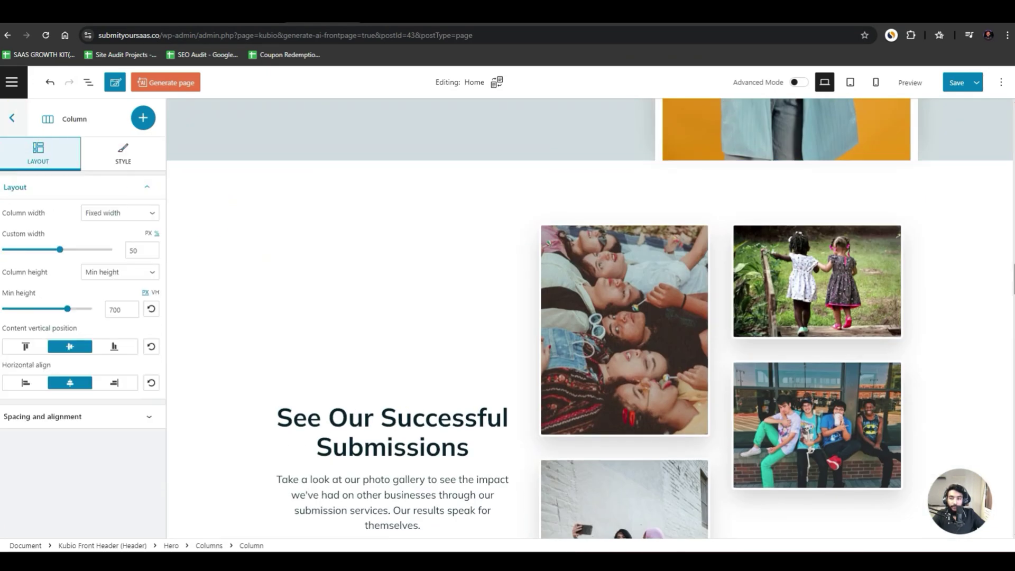
{"action": "left_click", "coordinate": [13, 119]}
{"action": "scroll", "coordinate": [459, 368], "scroll_direction": "up", "scroll_amount": 2}
{"action": "scroll", "coordinate": [459, 368], "scroll_direction": "up", "scroll_amount": 15}
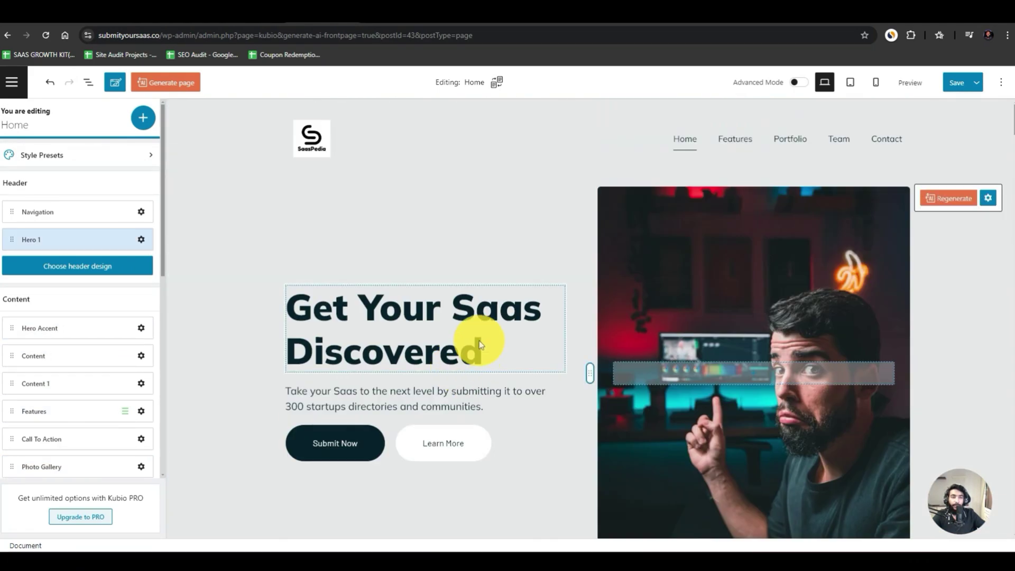
- Turn Advanced Mode on and back off, and view the home page in tablet size
{"action": "left_click", "coordinate": [798, 83]}
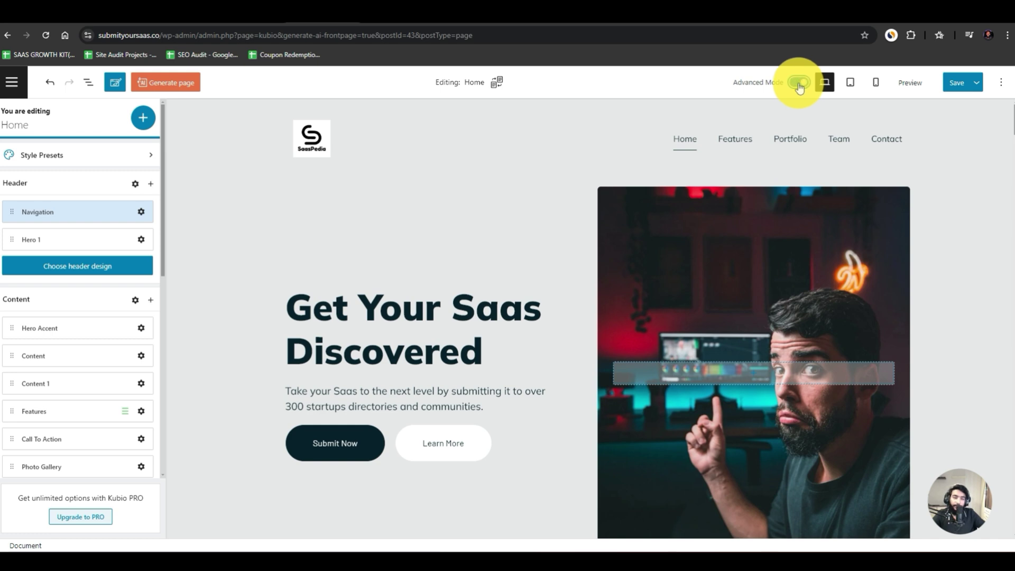
{"action": "left_click", "coordinate": [798, 83]}
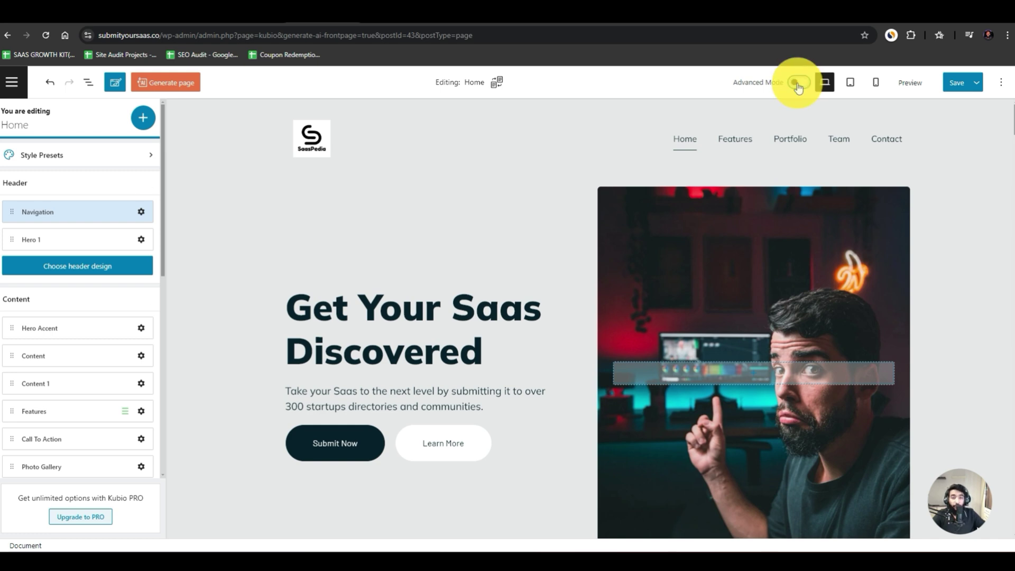
{"action": "left_click", "coordinate": [851, 83]}
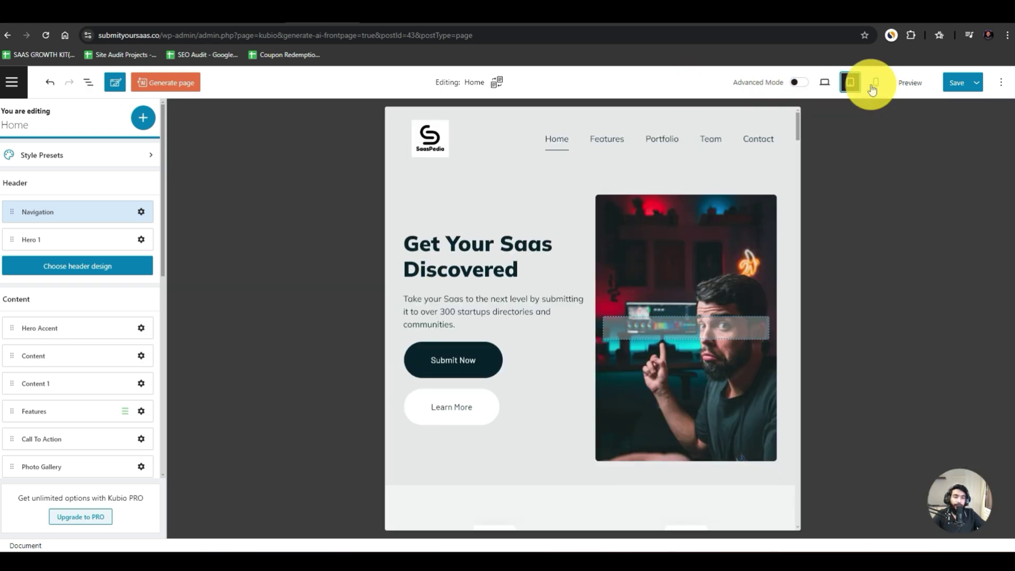
- View the home page in mobile size and return to the desktop size
{"action": "left_click", "coordinate": [874, 87]}
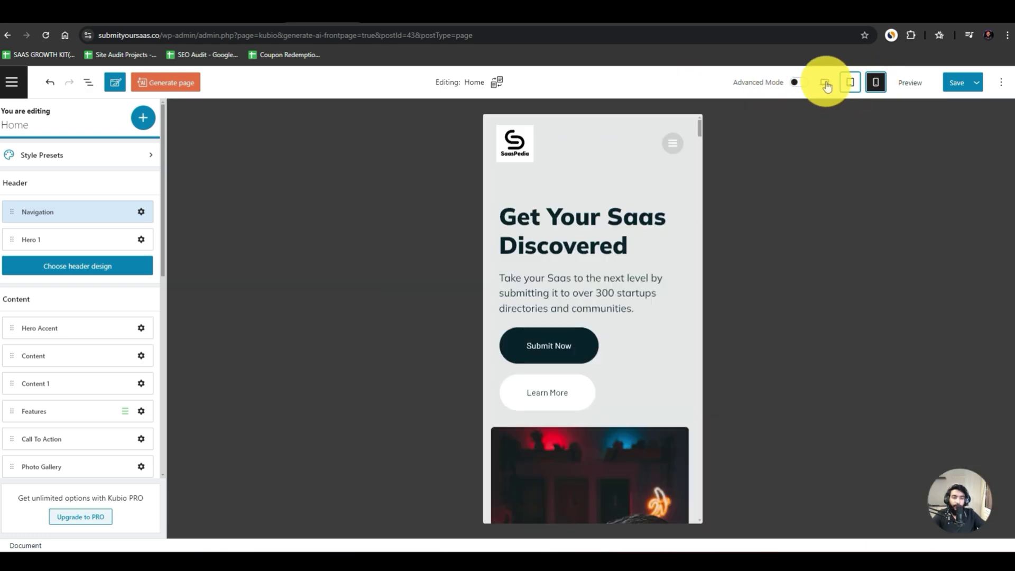
{"action": "left_click", "coordinate": [827, 85]}
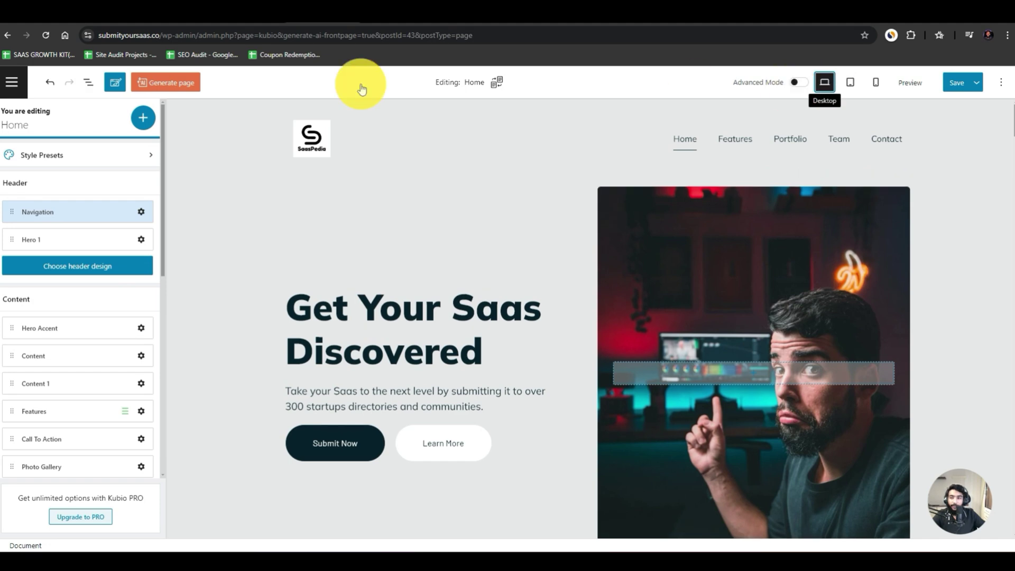
- Look at the front page regeneration form and the Kubio Library's starter sites, closing each without choosing anything
{"action": "left_click", "coordinate": [175, 88]}
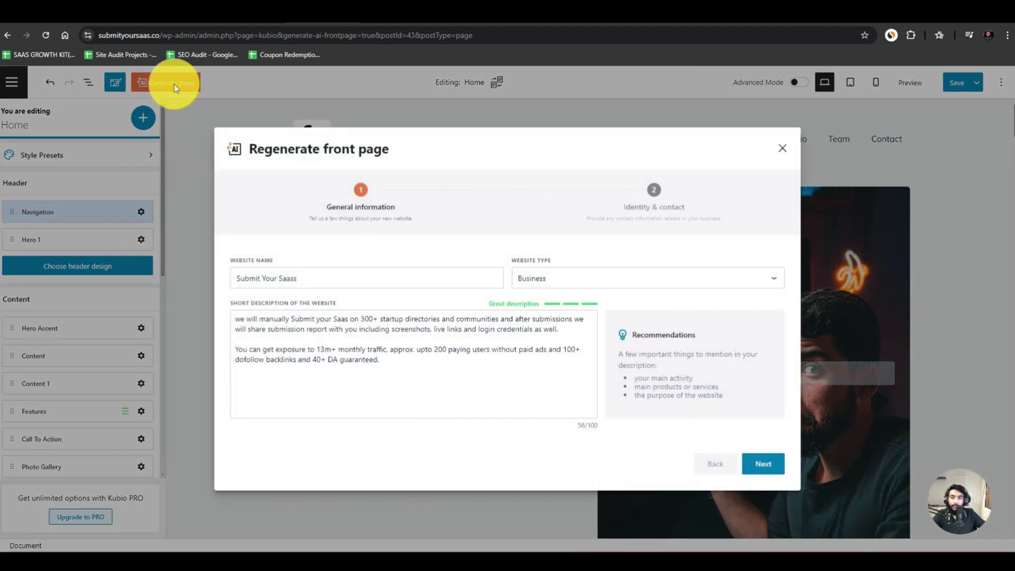
{"action": "left_click", "coordinate": [782, 149]}
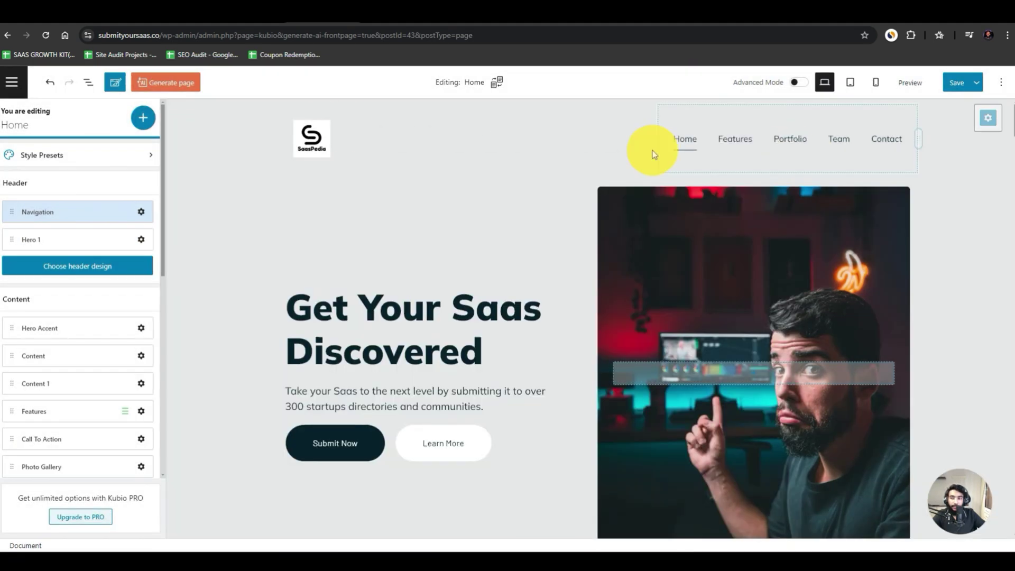
{"action": "left_click", "coordinate": [116, 83]}
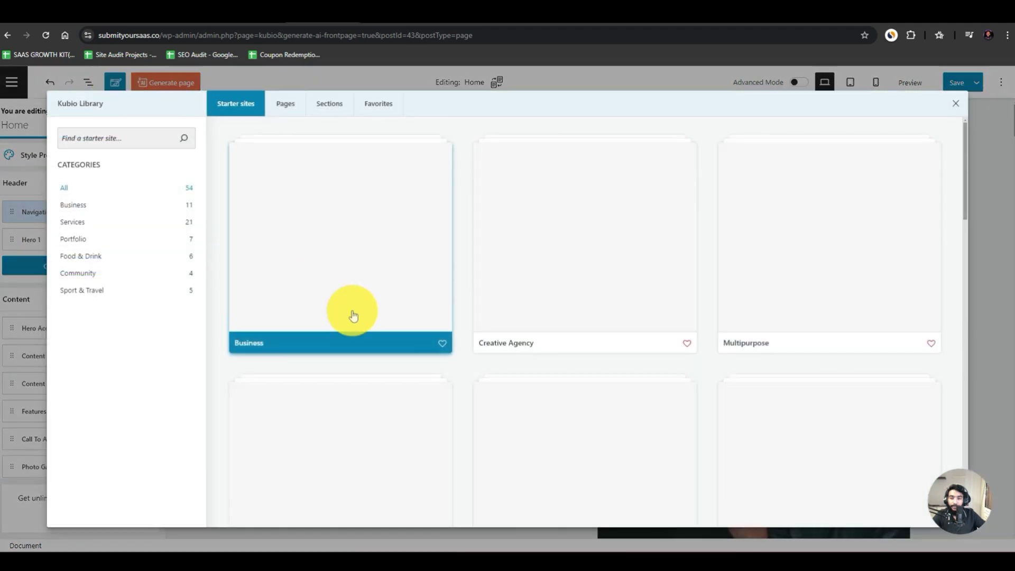
{"action": "left_click", "coordinate": [955, 103]}
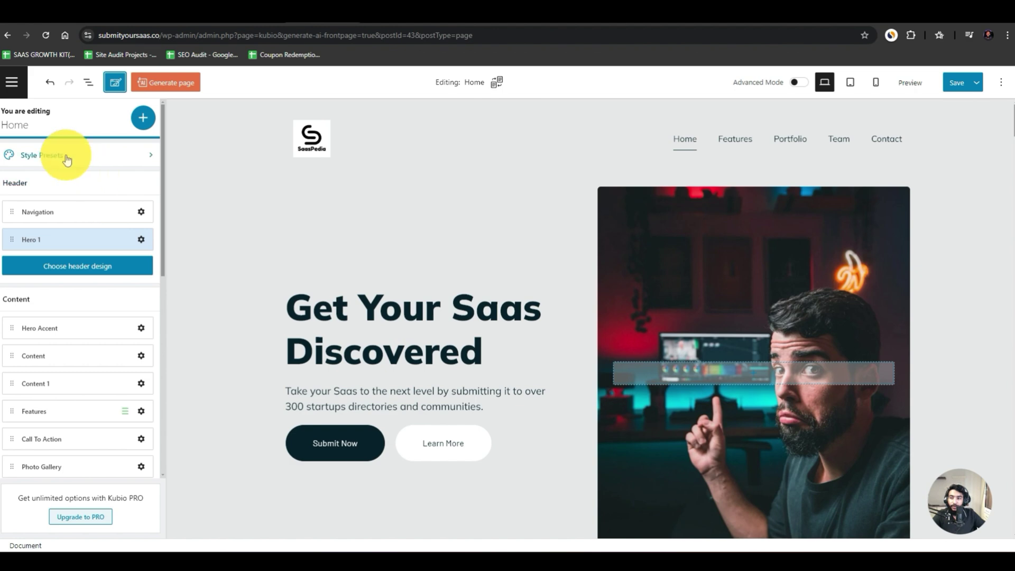
- Apply the Set 1 color scheme and the Open Sans typography preset to the site, and return to the section overview
{"action": "left_click", "coordinate": [83, 162]}
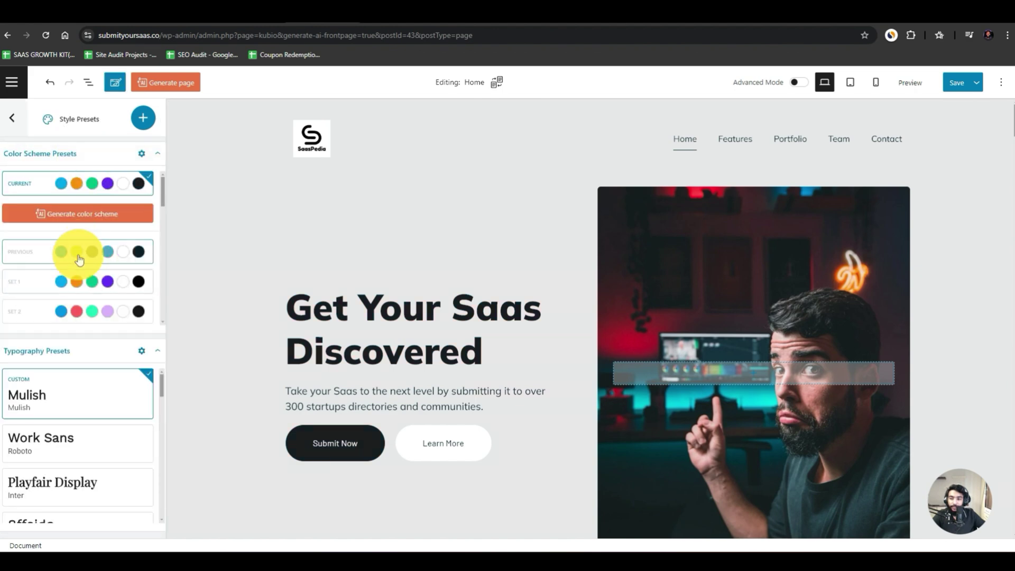
{"action": "left_click", "coordinate": [76, 281]}
{"action": "scroll", "coordinate": [68, 397], "scroll_direction": "down", "scroll_amount": 3}
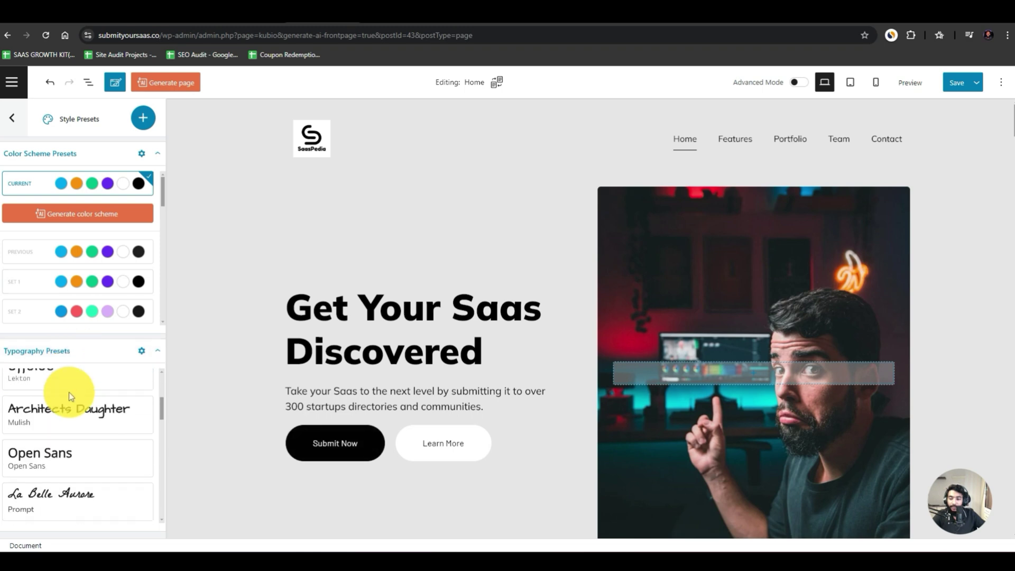
{"action": "left_click", "coordinate": [58, 449]}
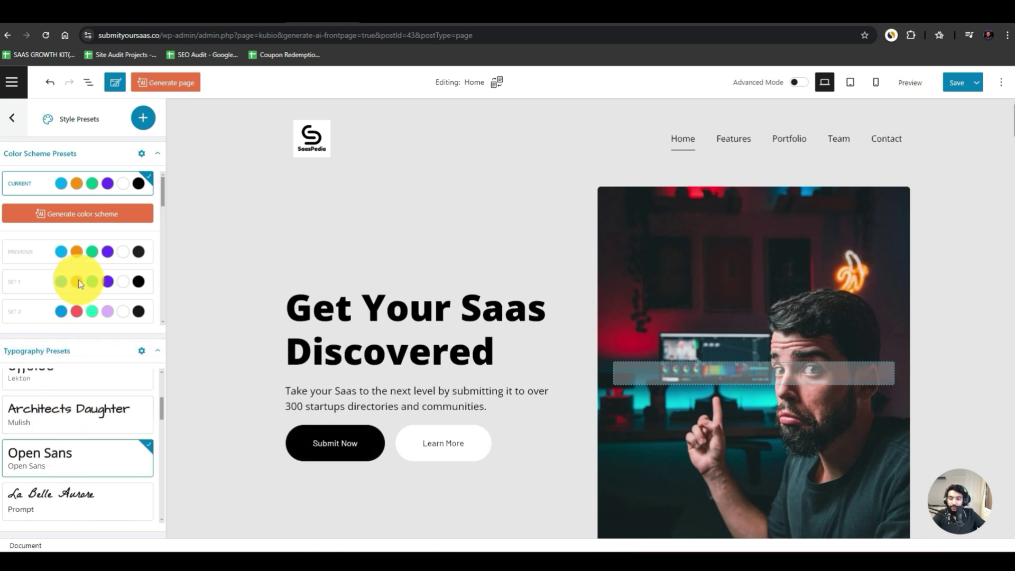
{"action": "left_click", "coordinate": [11, 118]}
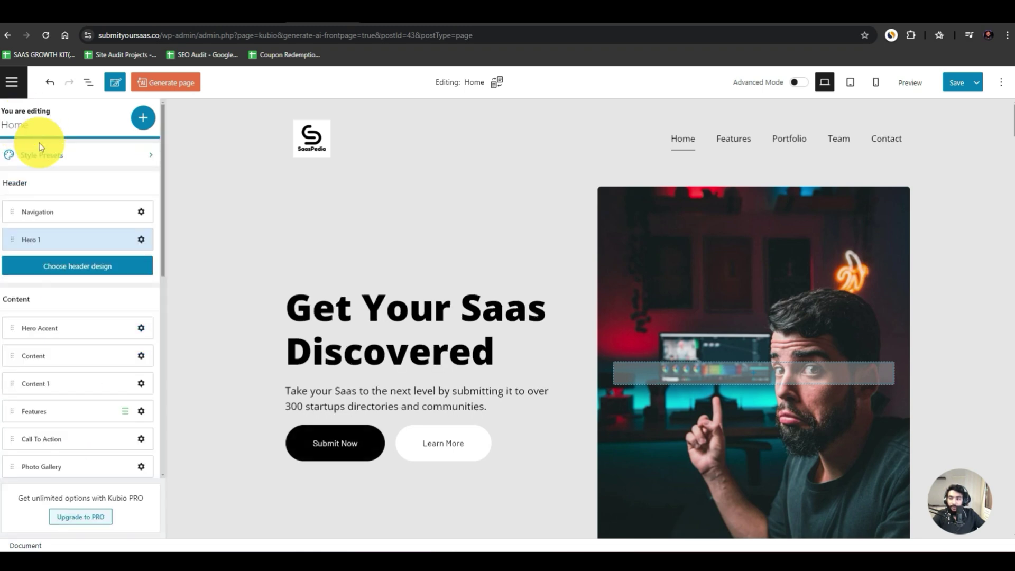
- Try the logo above menu layout in the header's navigation settings, and go back to the logo / nav layout
{"action": "left_click", "coordinate": [141, 213]}
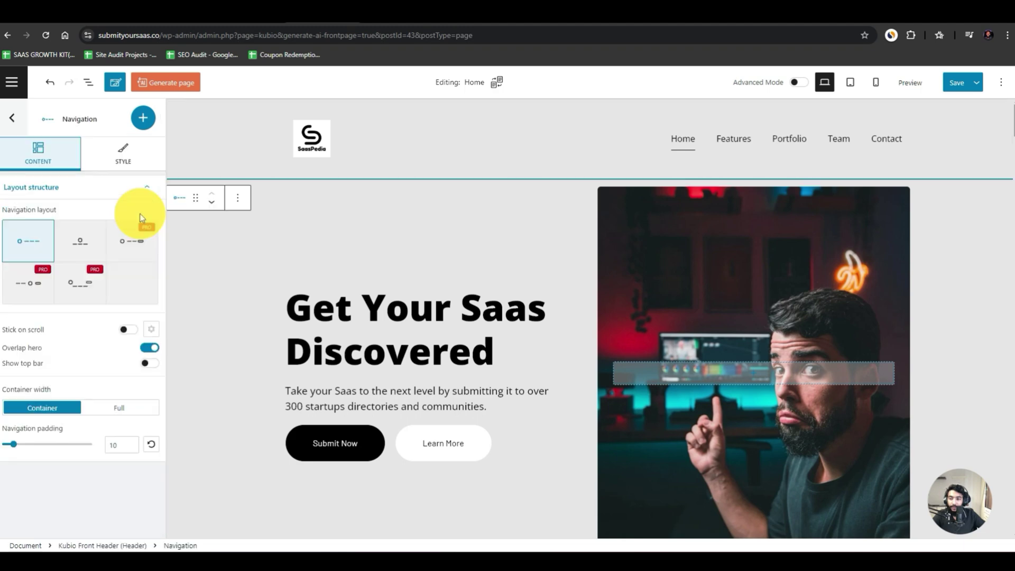
{"action": "left_click", "coordinate": [82, 244]}
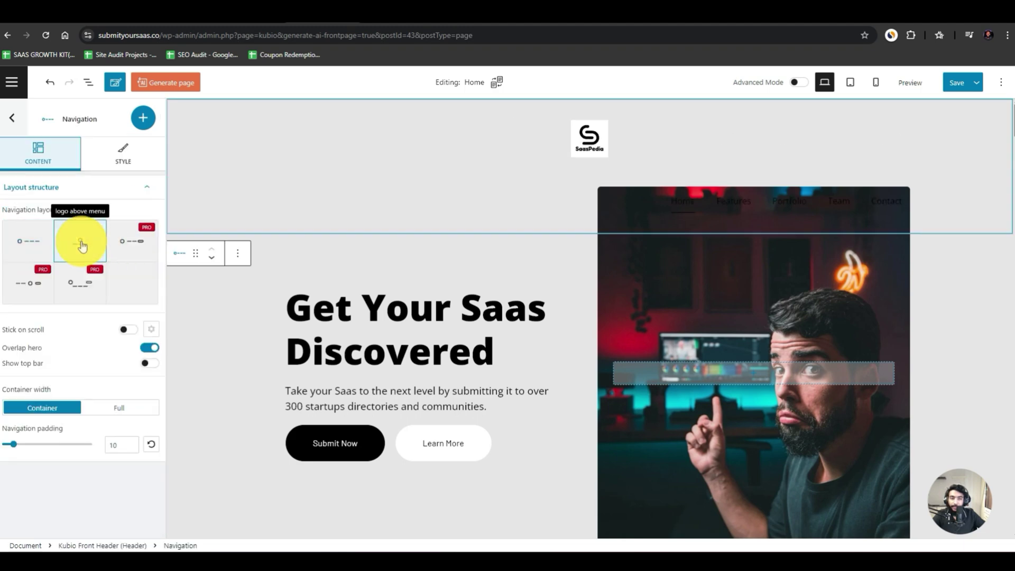
{"action": "left_click", "coordinate": [27, 243]}
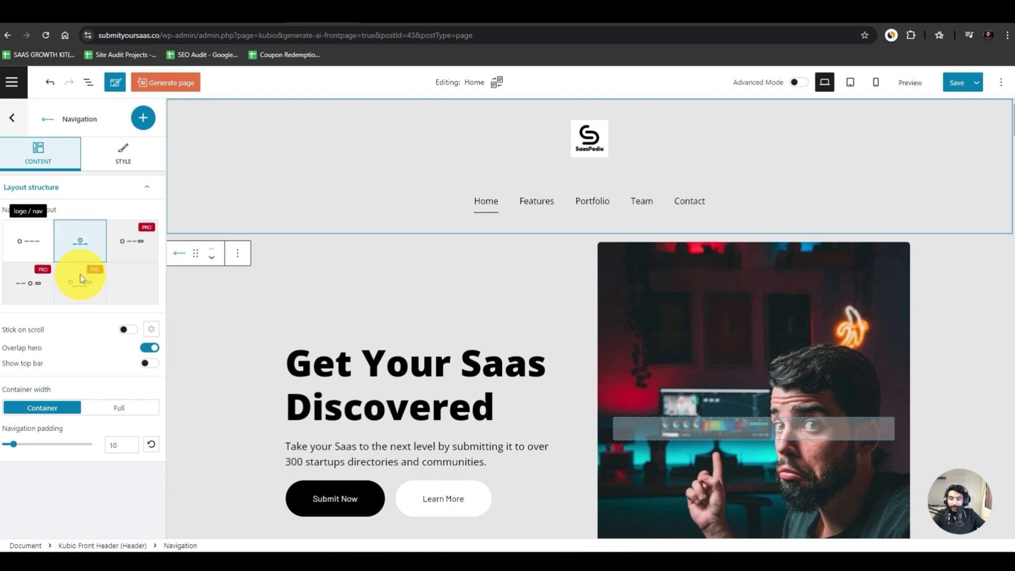
- Try to turn on Stick on scroll for the header navigation
{"action": "left_click", "coordinate": [129, 330]}
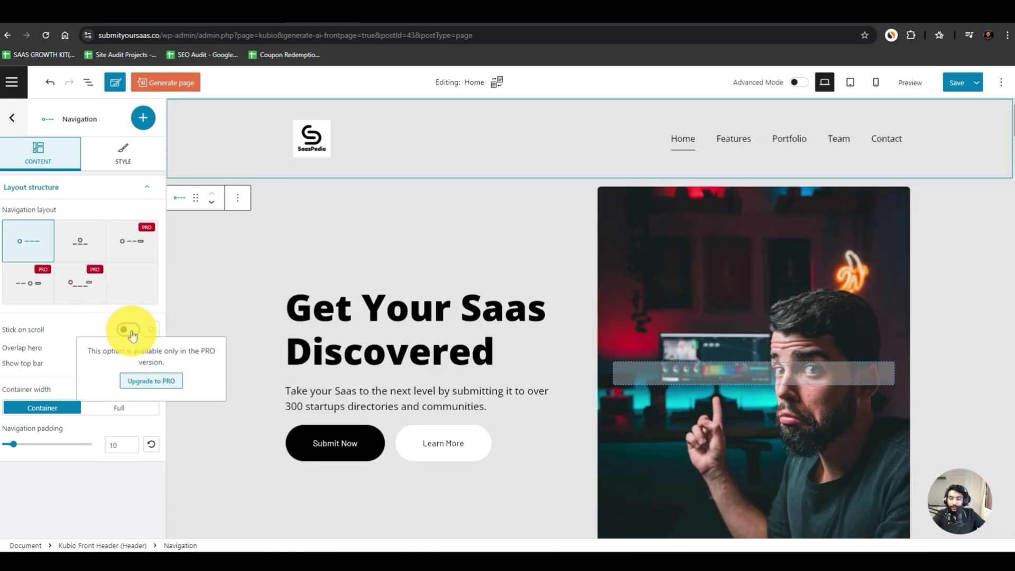
{"action": "left_click", "coordinate": [129, 333]}
{"action": "left_click", "coordinate": [130, 333]}
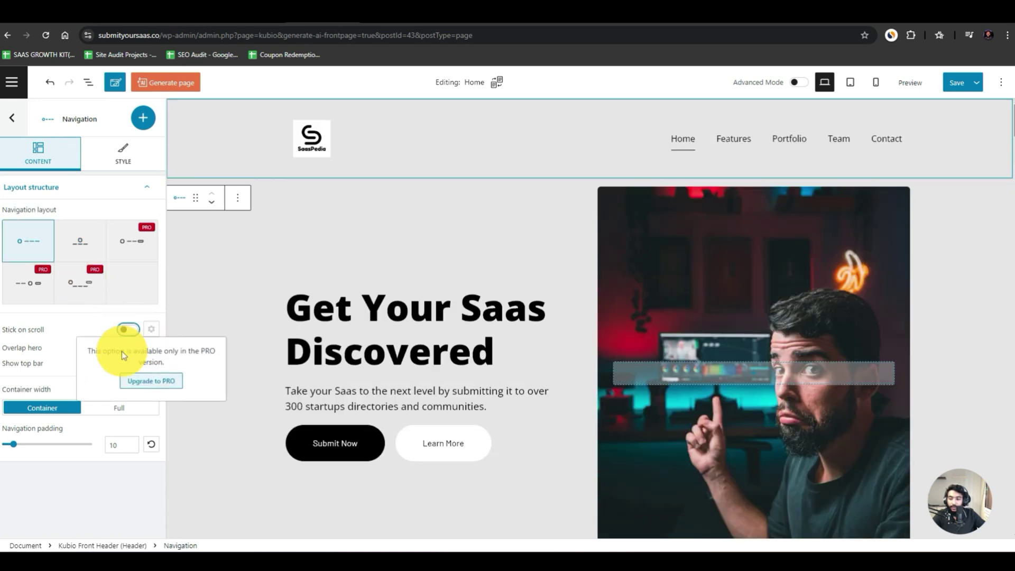
{"action": "left_click", "coordinate": [59, 323]}
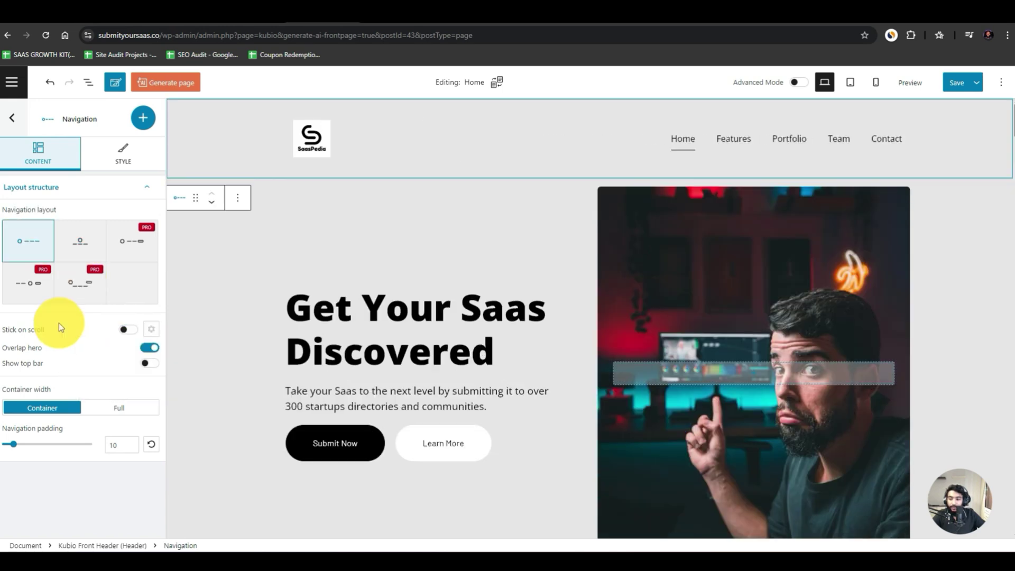
- Try the top bar and the Full container width on the navigation, revert both, and set the navigation padding to 0
{"action": "left_click", "coordinate": [149, 364]}
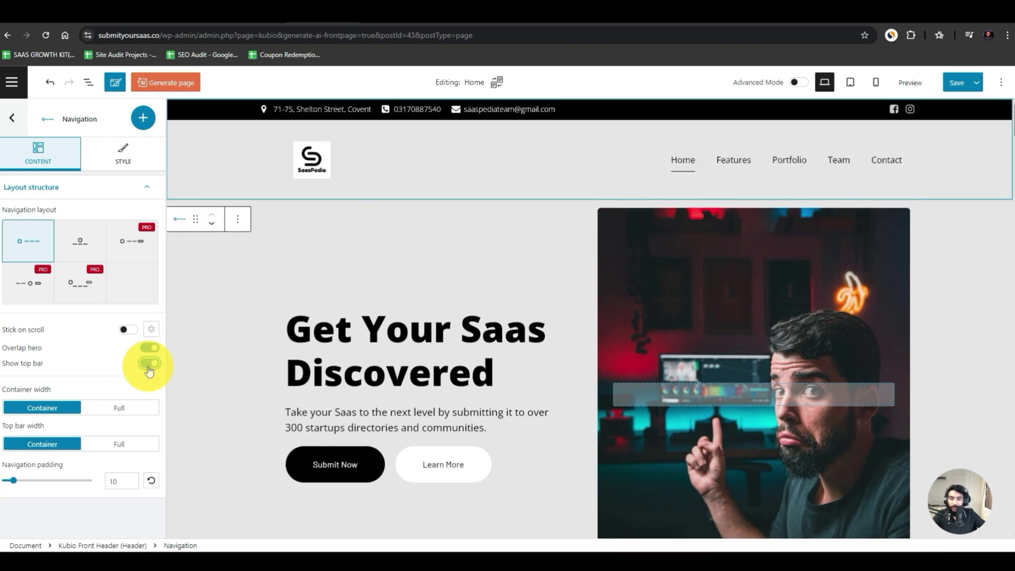
{"action": "left_click", "coordinate": [150, 364]}
{"action": "left_click", "coordinate": [114, 409]}
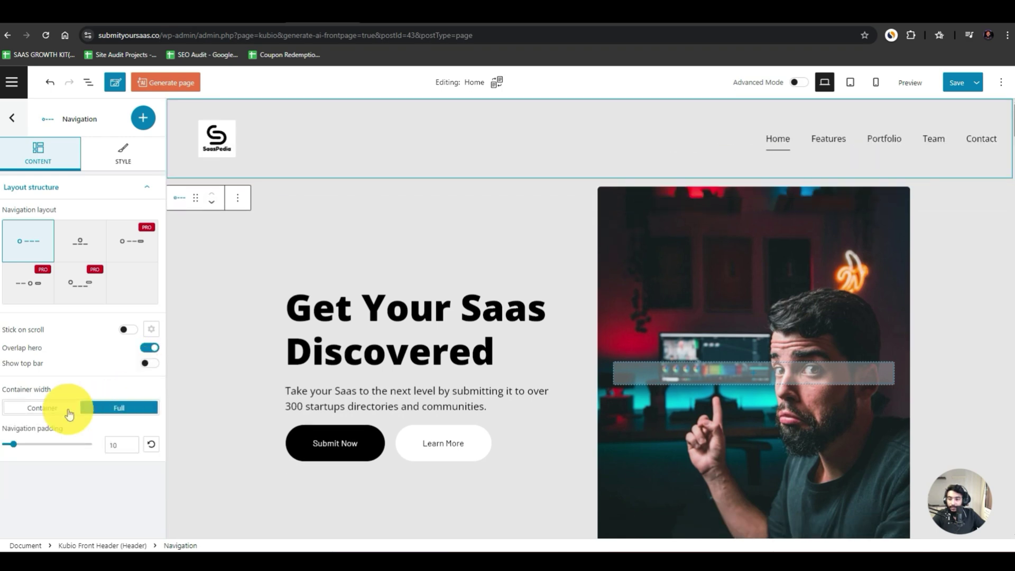
{"action": "left_click", "coordinate": [79, 409]}
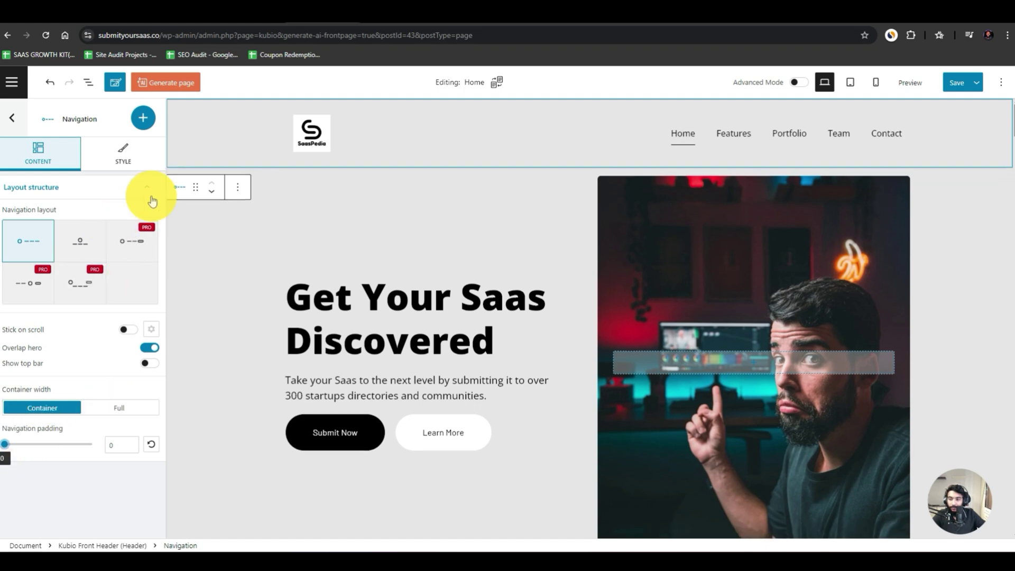
- Set the navigation's background color to white (#FFFFFF) from the current color scheme, and return to the section overview
{"action": "left_click", "coordinate": [108, 154]}
{"action": "left_click", "coordinate": [130, 215]}
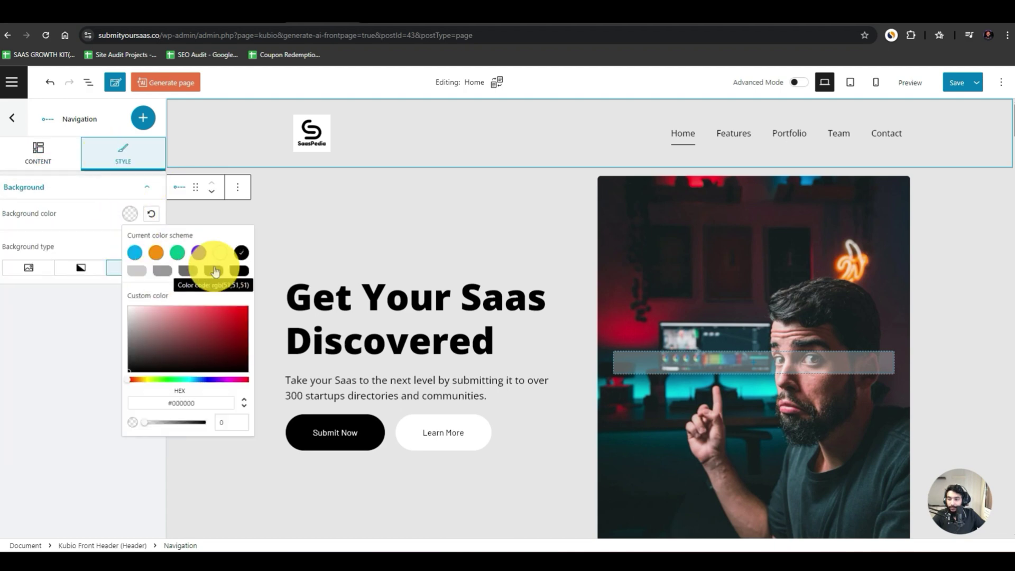
{"action": "left_click", "coordinate": [220, 254]}
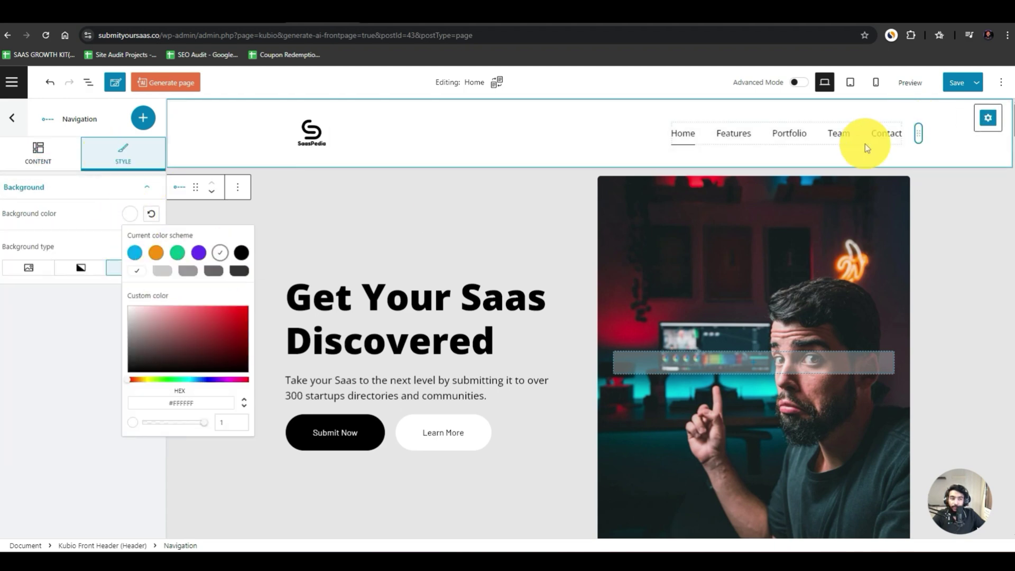
{"action": "left_click", "coordinate": [113, 302]}
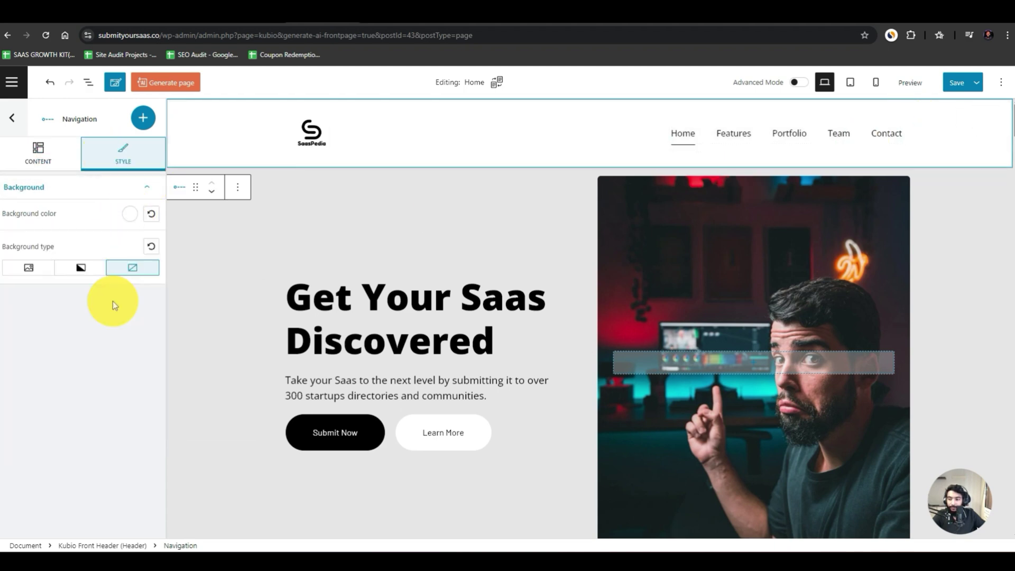
{"action": "left_click", "coordinate": [16, 128]}
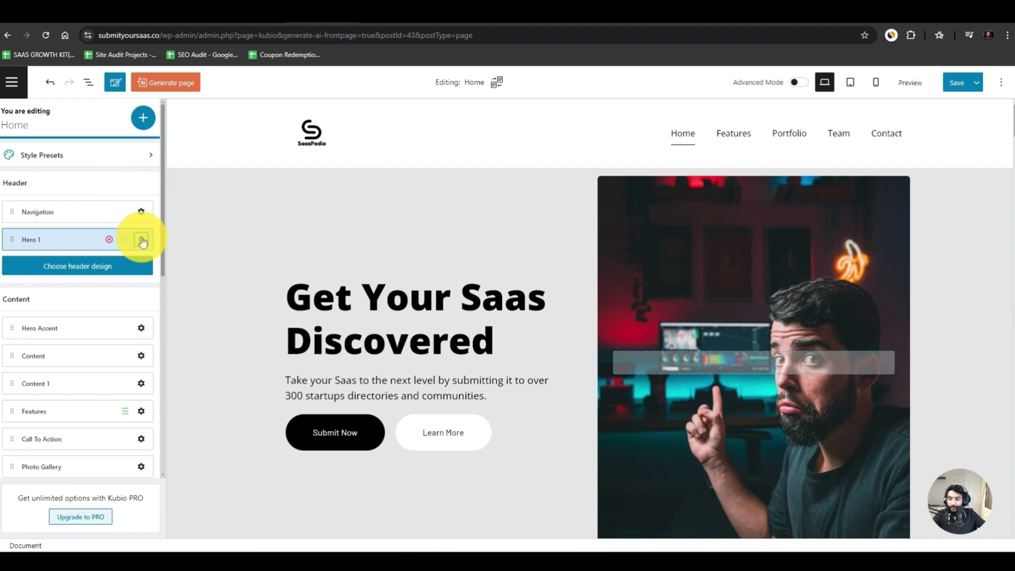
- Set the Hero 1 section's background color to white (#FFFFFF) from the current color scheme
{"action": "left_click", "coordinate": [142, 241]}
{"action": "left_click", "coordinate": [113, 159]}
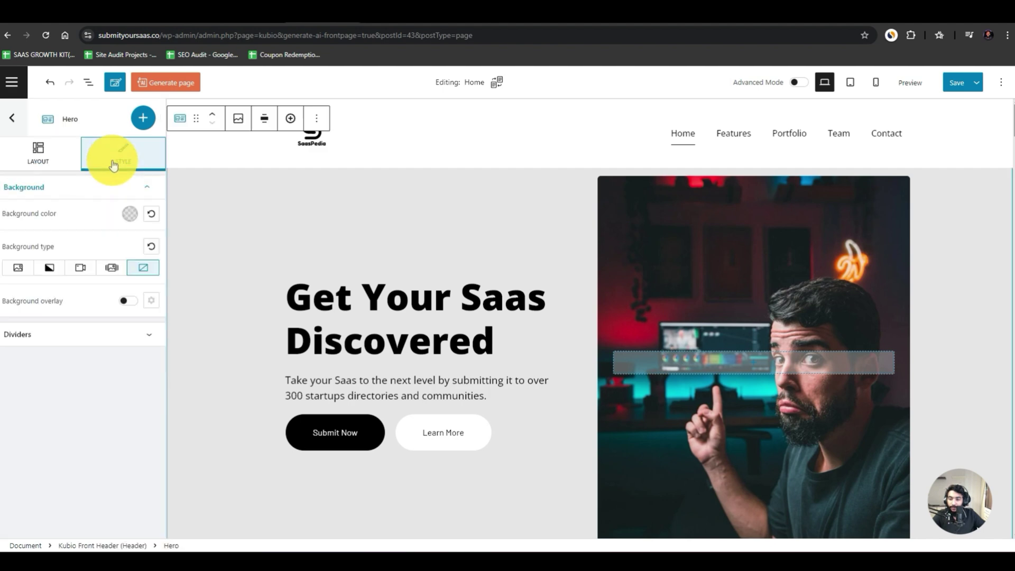
{"action": "left_click", "coordinate": [130, 214]}
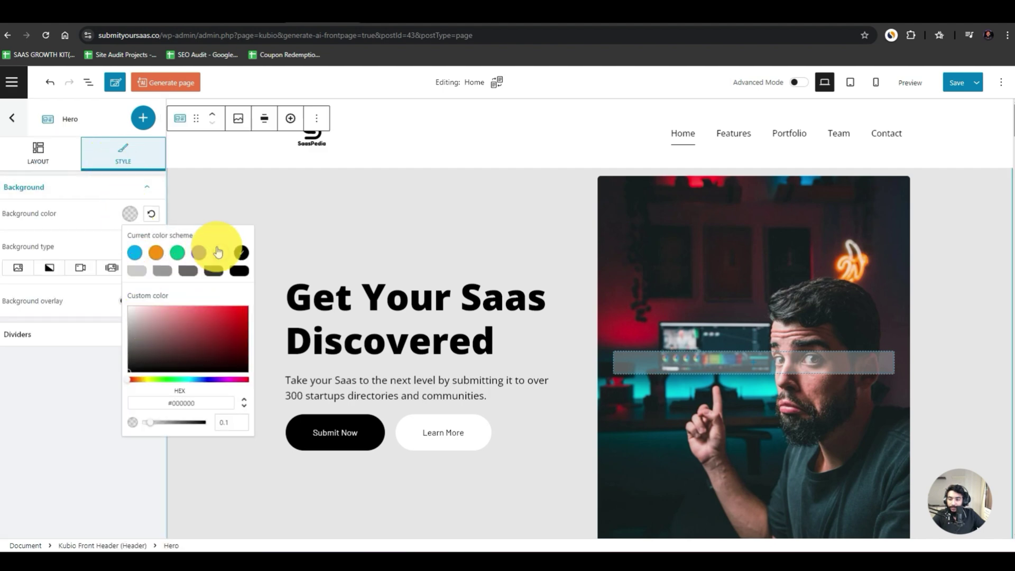
{"action": "left_click", "coordinate": [215, 250]}
{"action": "scroll", "coordinate": [599, 271], "scroll_direction": "down", "scroll_amount": 2}
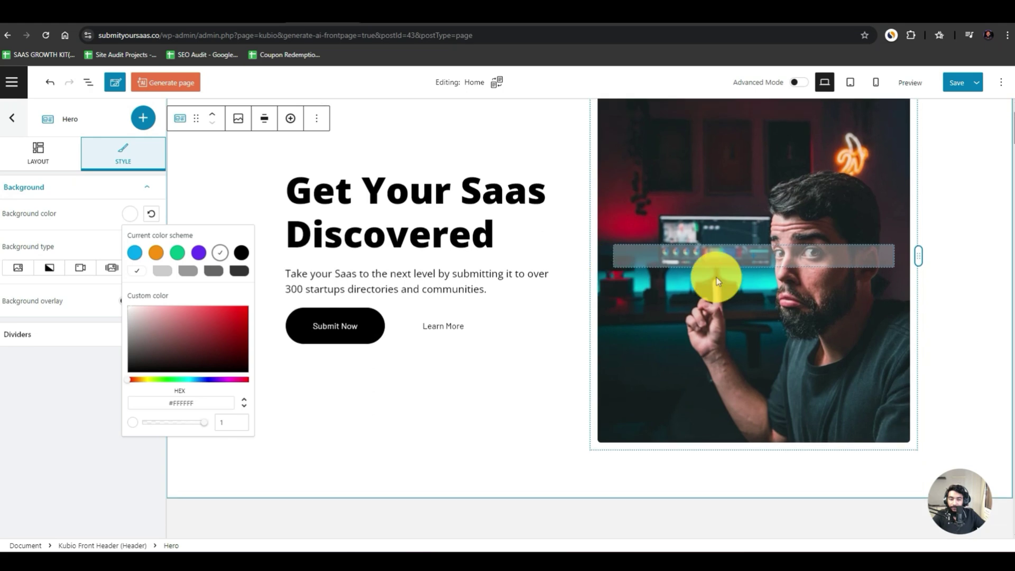
{"action": "left_click", "coordinate": [49, 277]}
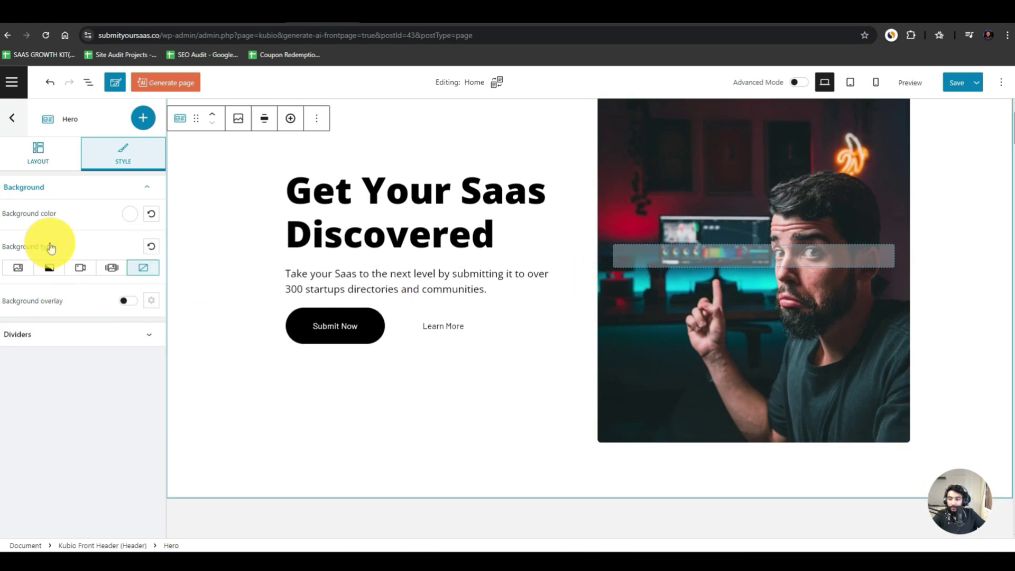
- View the hero's layout structure and spacing settings, and return to the section overview
{"action": "left_click", "coordinate": [49, 153]}
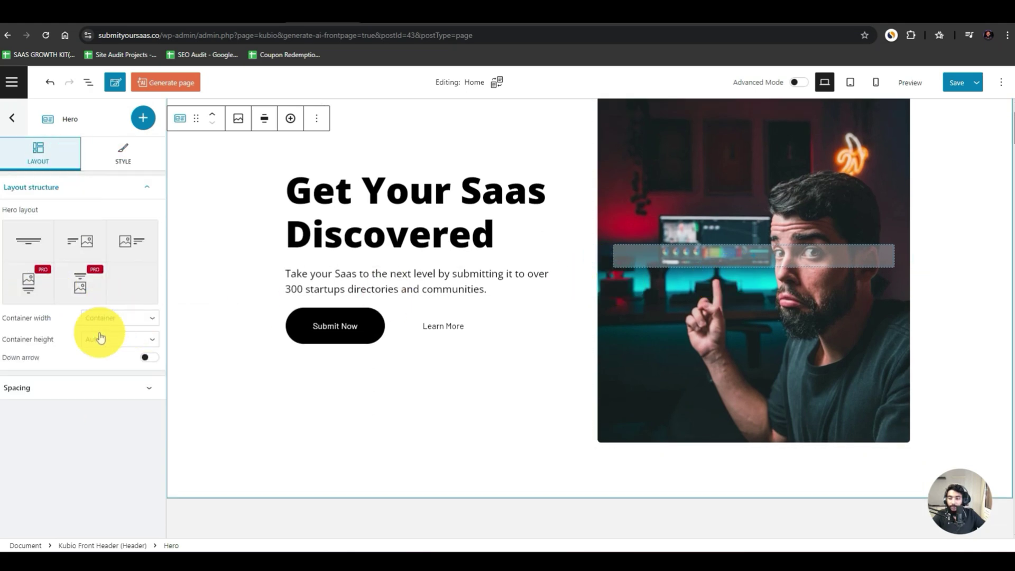
{"action": "left_click", "coordinate": [69, 392]}
{"action": "left_click", "coordinate": [70, 394]}
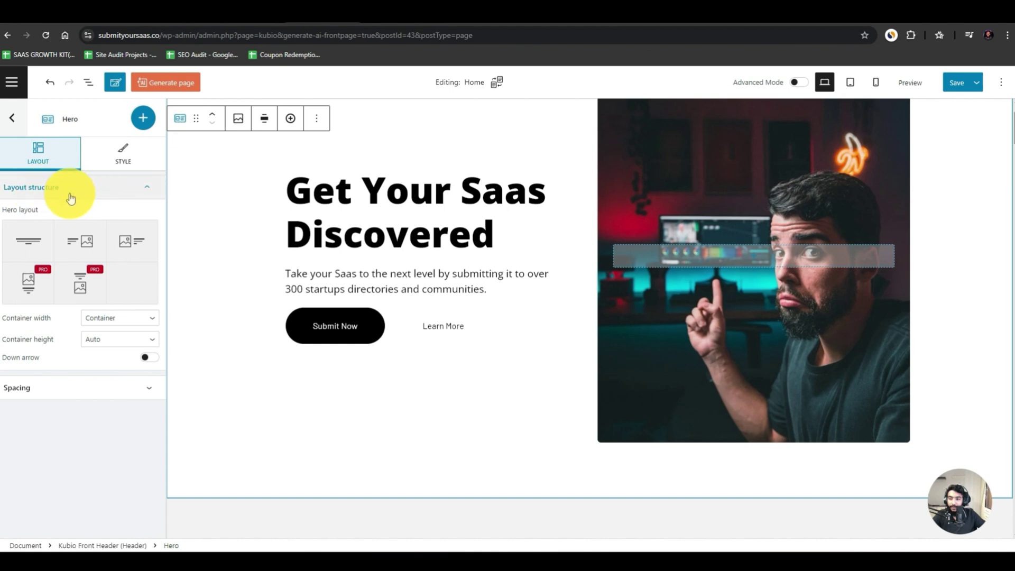
{"action": "left_click", "coordinate": [12, 118]}
- View the layout and style settings of the Hero Accent section with the key features, and return to the section overview
{"action": "scroll", "coordinate": [45, 267], "scroll_direction": "down", "scroll_amount": 2}
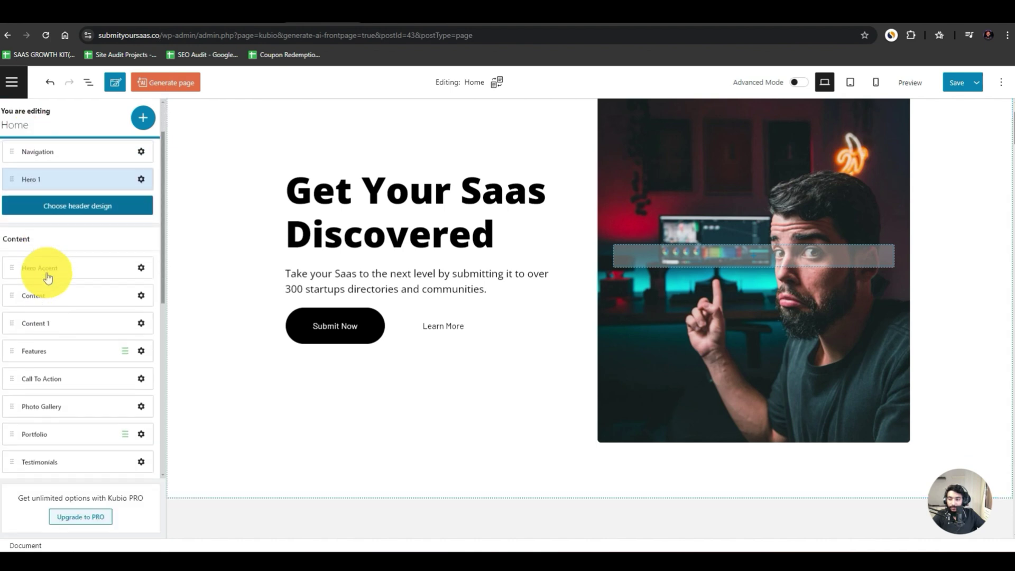
{"action": "left_click", "coordinate": [146, 225]}
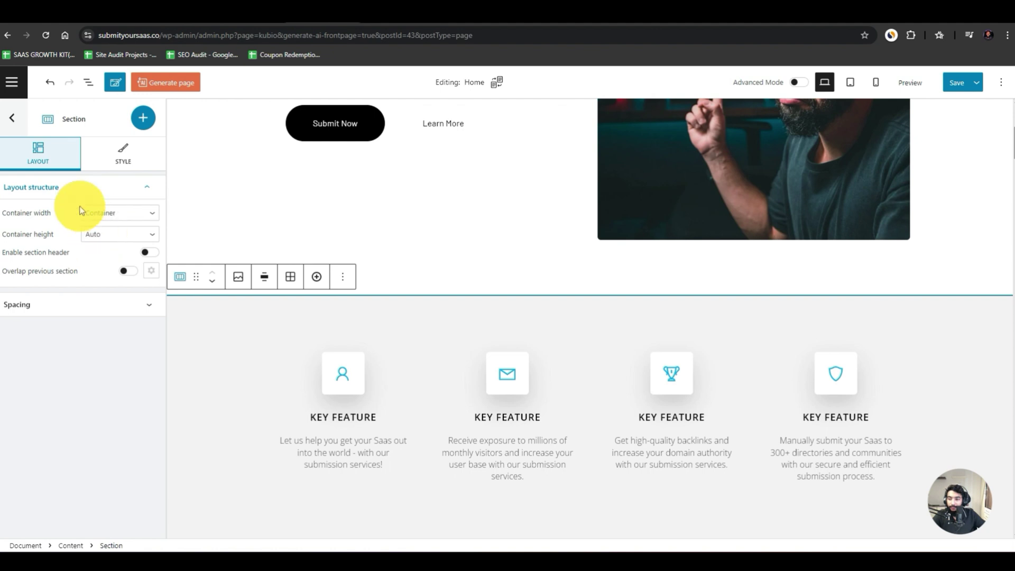
{"action": "left_click", "coordinate": [122, 156]}
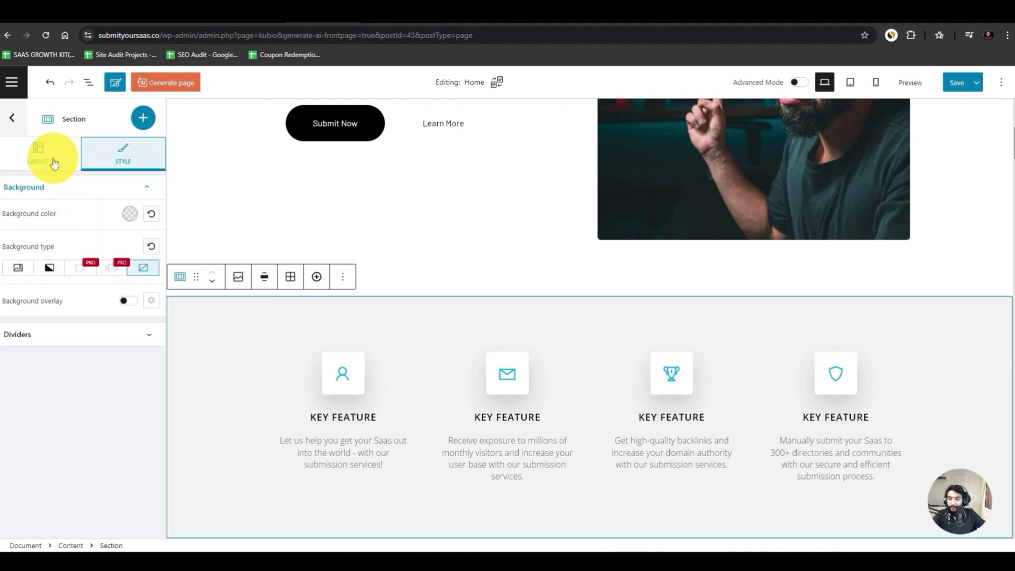
{"action": "left_click", "coordinate": [14, 133]}
{"action": "scroll", "coordinate": [74, 222], "scroll_direction": "down", "scroll_amount": 3}
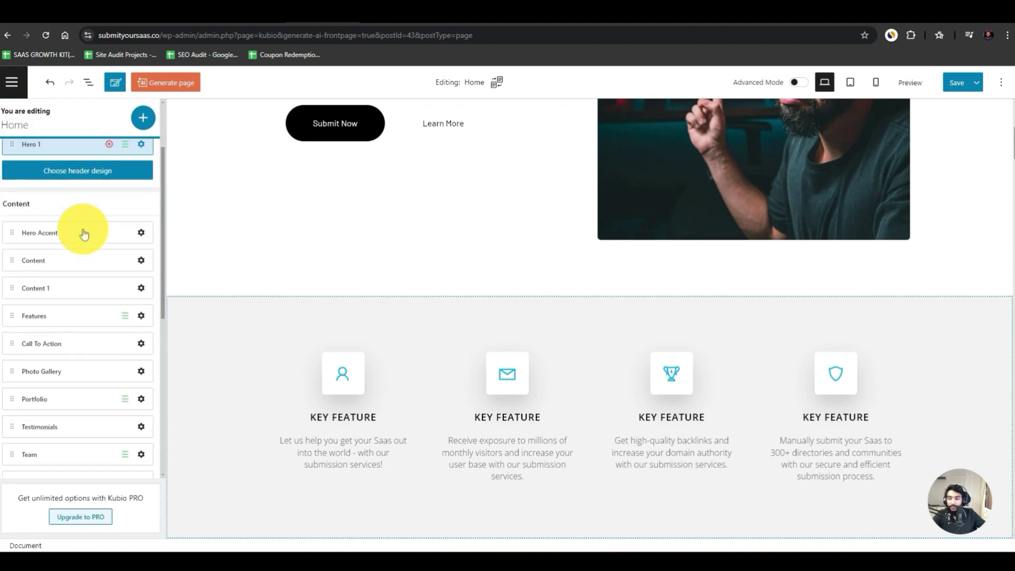
- View the AI regeneration choices and the section options for the four-column key features section
{"action": "left_click", "coordinate": [353, 382]}
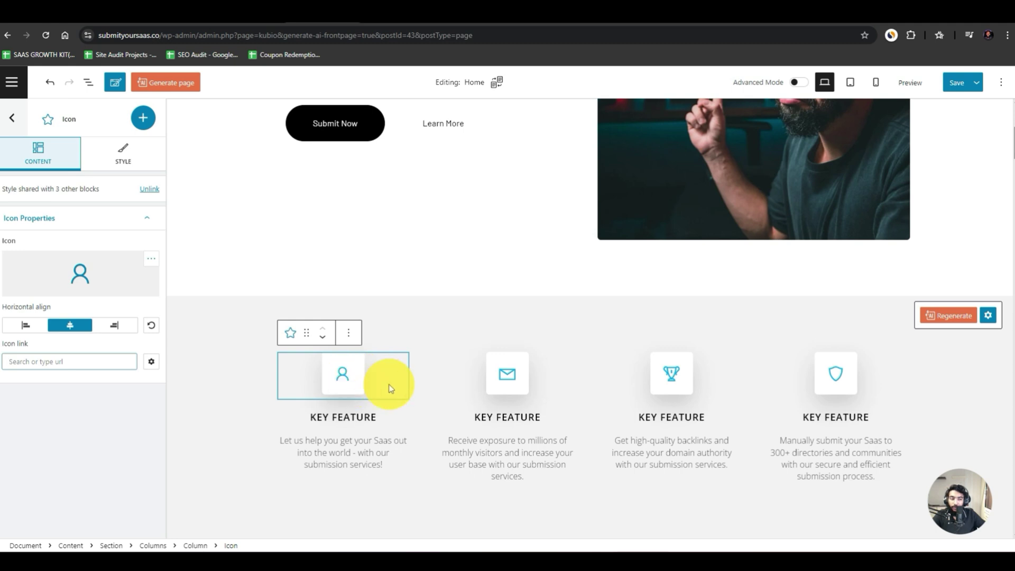
{"action": "left_click", "coordinate": [944, 317]}
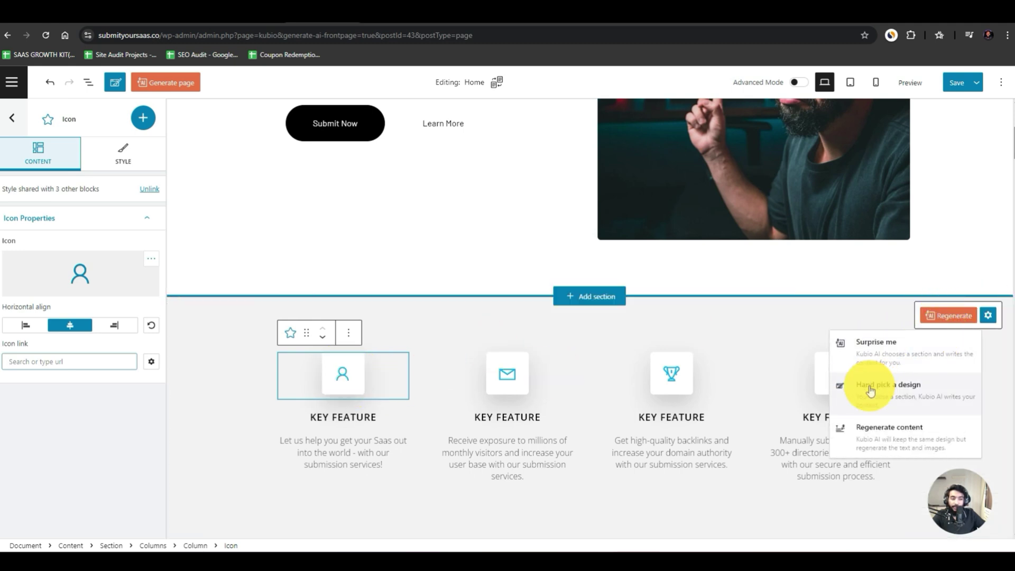
{"action": "left_click", "coordinate": [987, 315]}
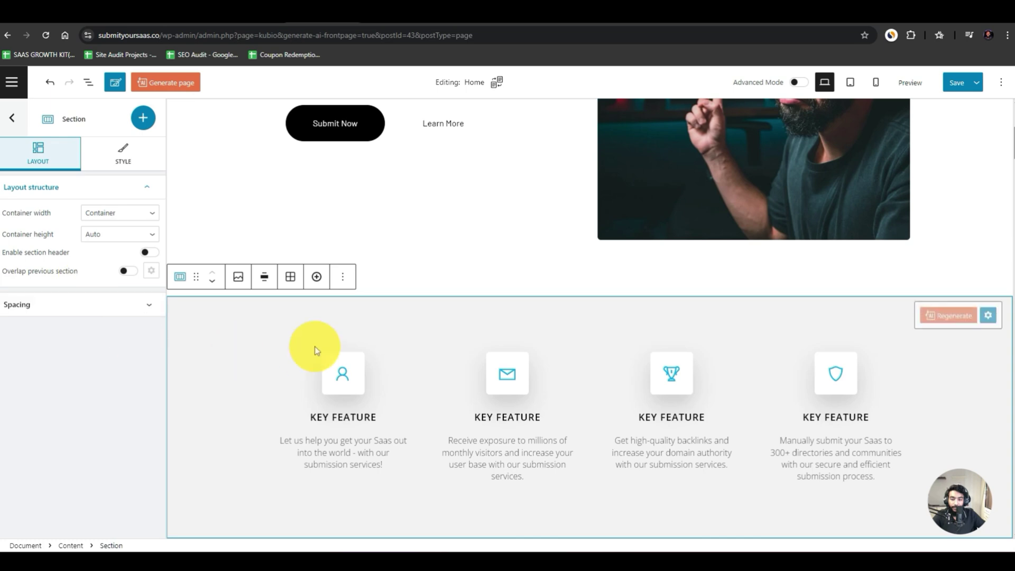
- Add a Buttons block to the image column beside the "Get Noticed and Grow Your Business" heading
{"action": "scroll", "coordinate": [317, 351], "scroll_direction": "down", "scroll_amount": 5}
{"action": "scroll", "coordinate": [327, 342], "scroll_direction": "down", "scroll_amount": 4}
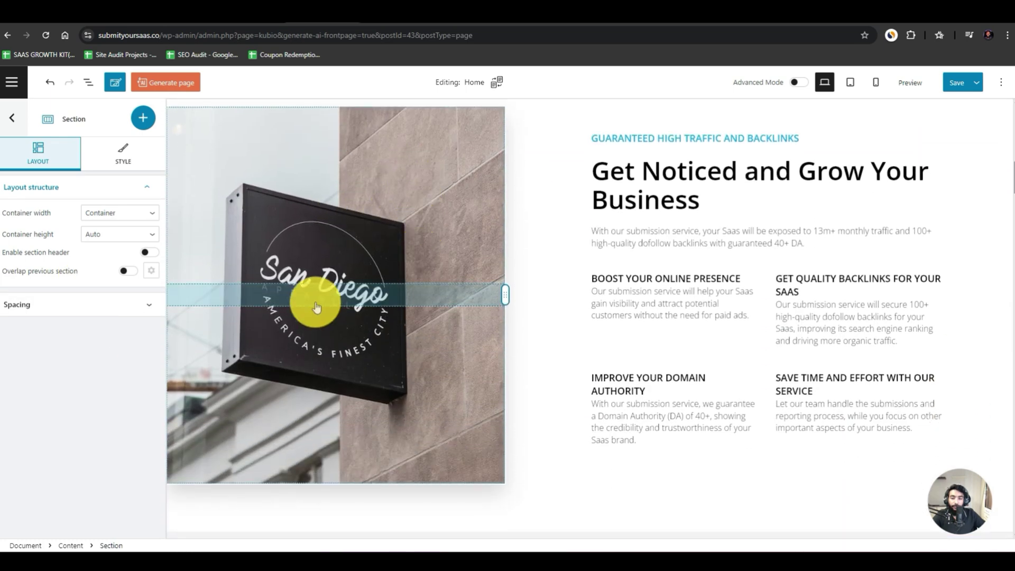
{"action": "left_click", "coordinate": [337, 297]}
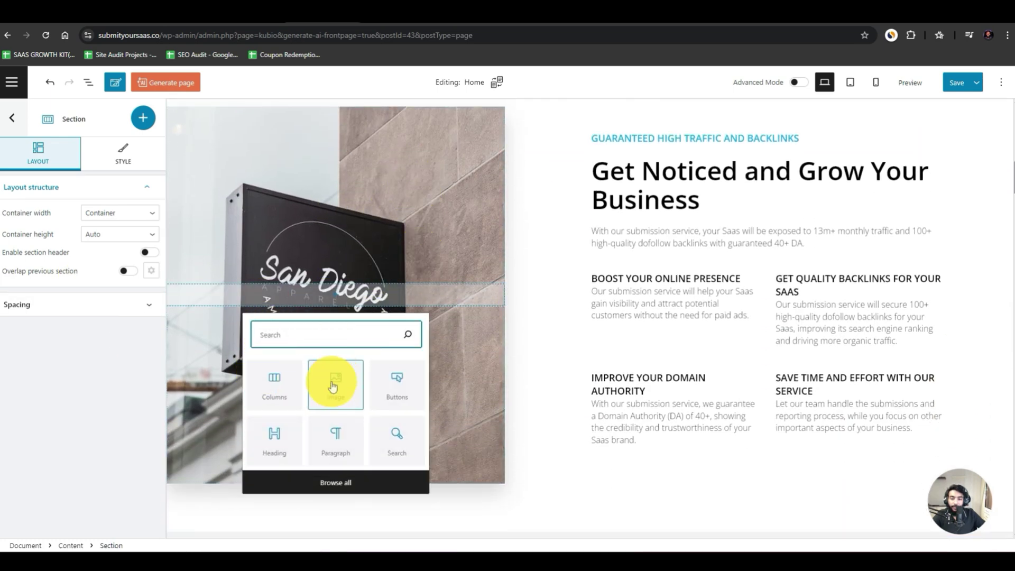
{"action": "left_click", "coordinate": [393, 374]}
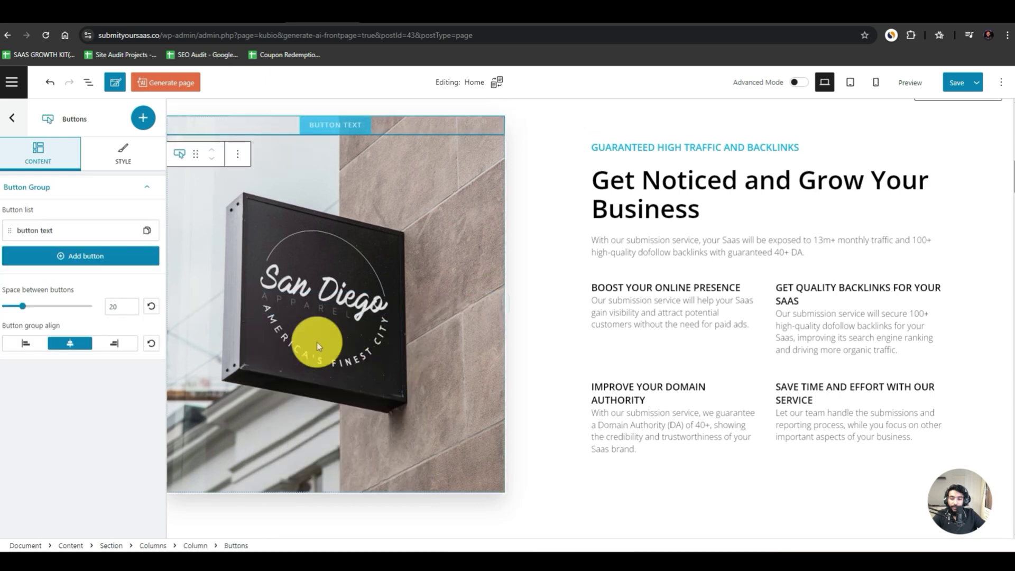
- Review the content and style settings of the button over the San Diego sign image, and delete the button
{"action": "left_click", "coordinate": [342, 125]}
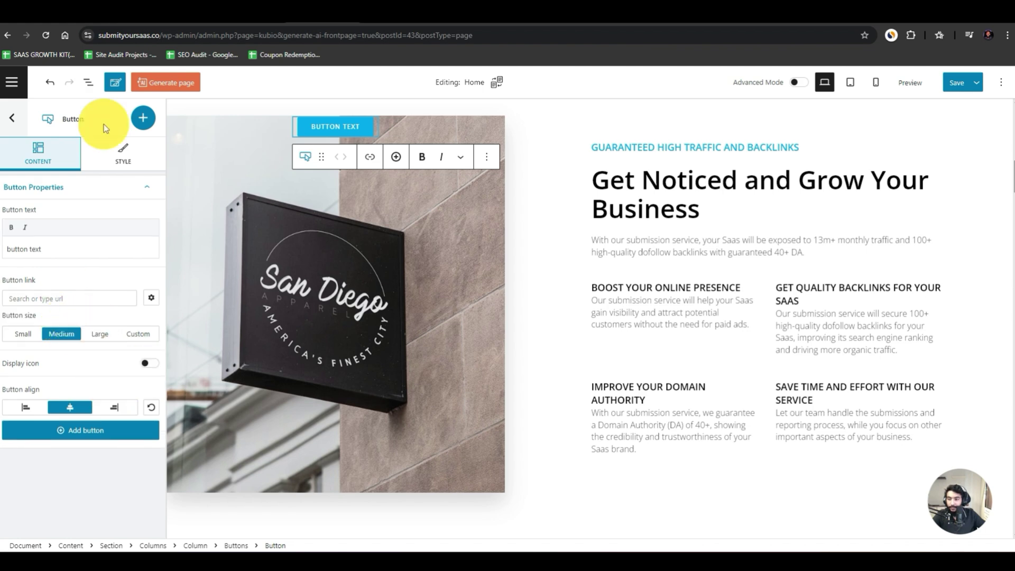
{"action": "left_click", "coordinate": [121, 152]}
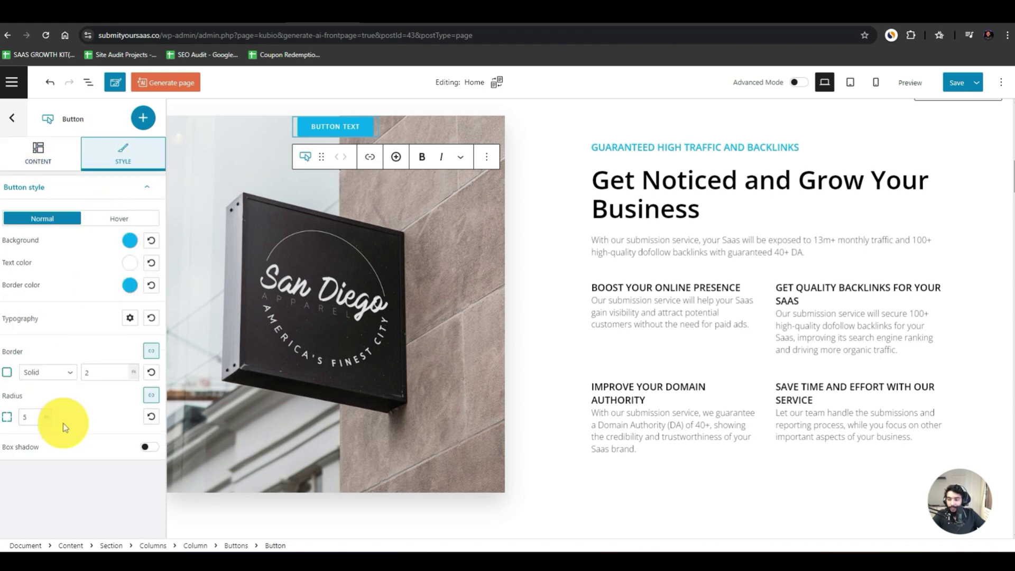
{"action": "left_click", "coordinate": [485, 159]}
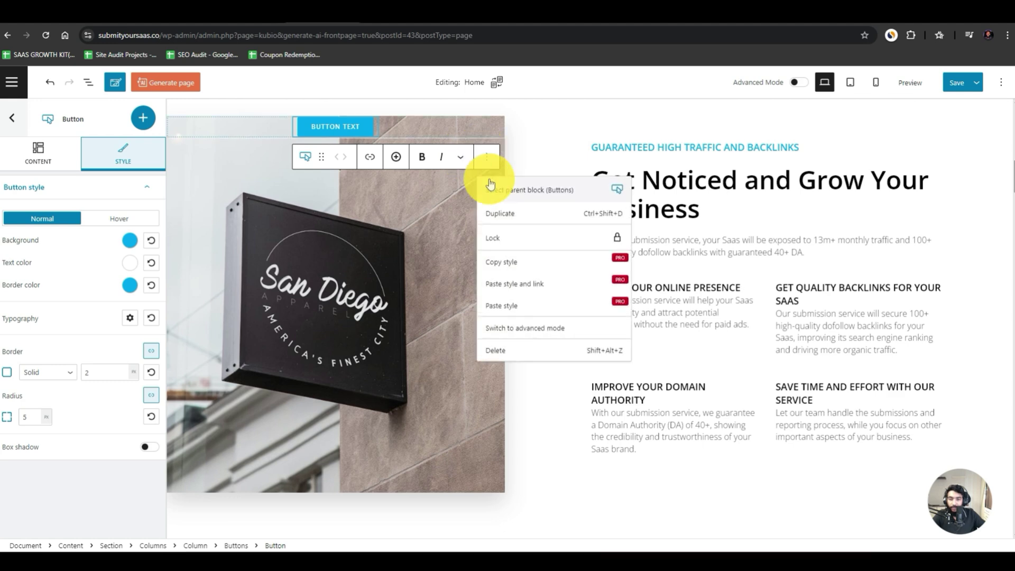
{"action": "left_click", "coordinate": [502, 352]}
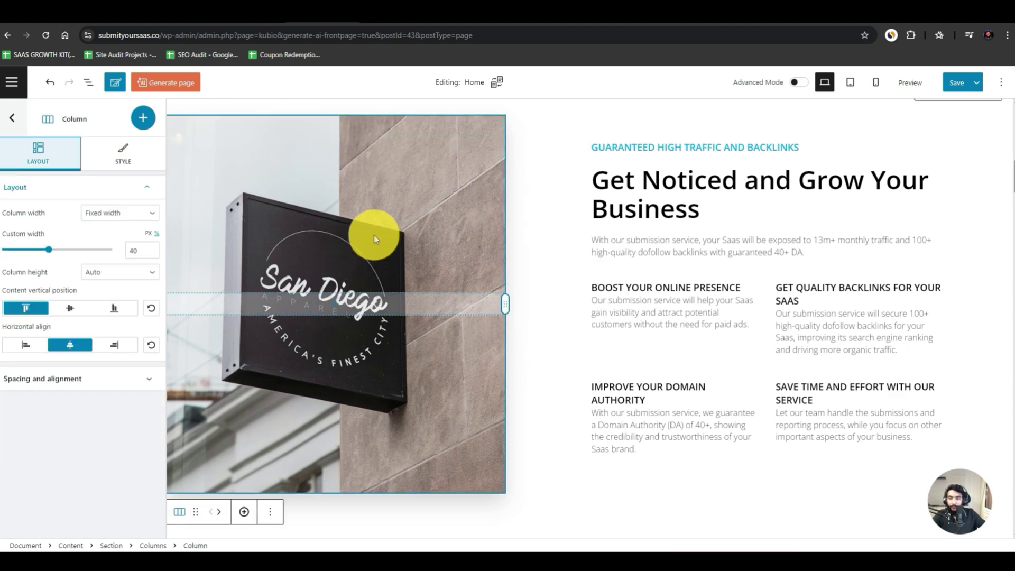
- Search AI images for "software marketing" and replace the column's background image with the red SALE storefront photo
{"action": "left_click", "coordinate": [127, 152]}
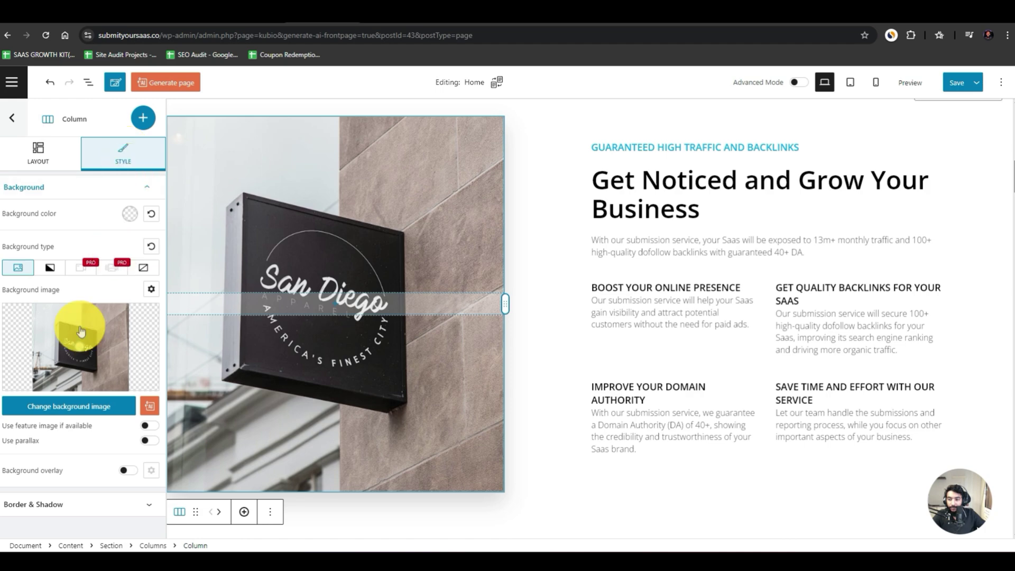
{"action": "left_click", "coordinate": [149, 406]}
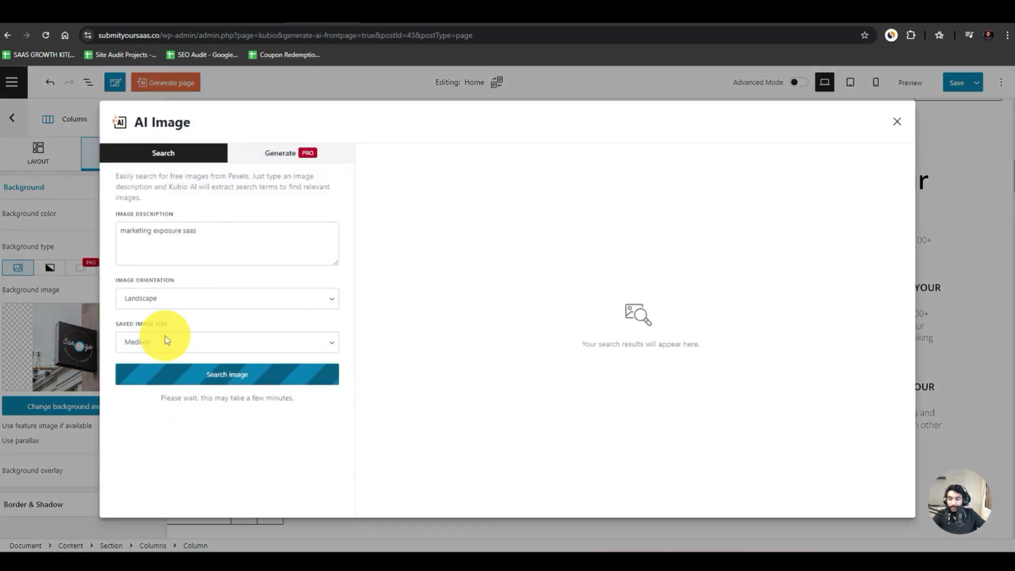
{"action": "left_click", "coordinate": [190, 226]}
{"action": "key", "text": "ctrl+a"}
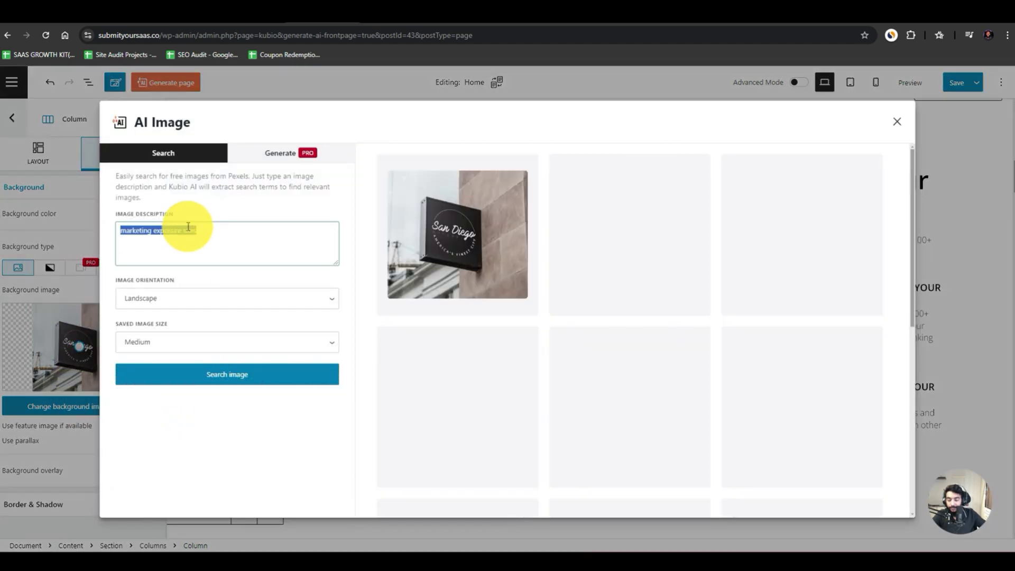
{"action": "type", "text": "st"}
{"action": "key", "text": "BackSpace"}
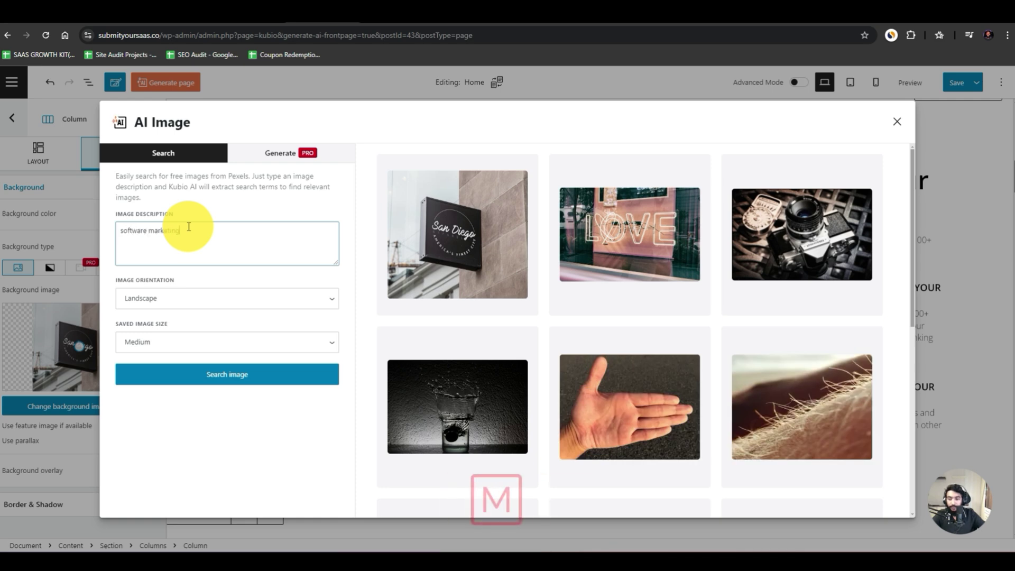
{"action": "left_click", "coordinate": [216, 380]}
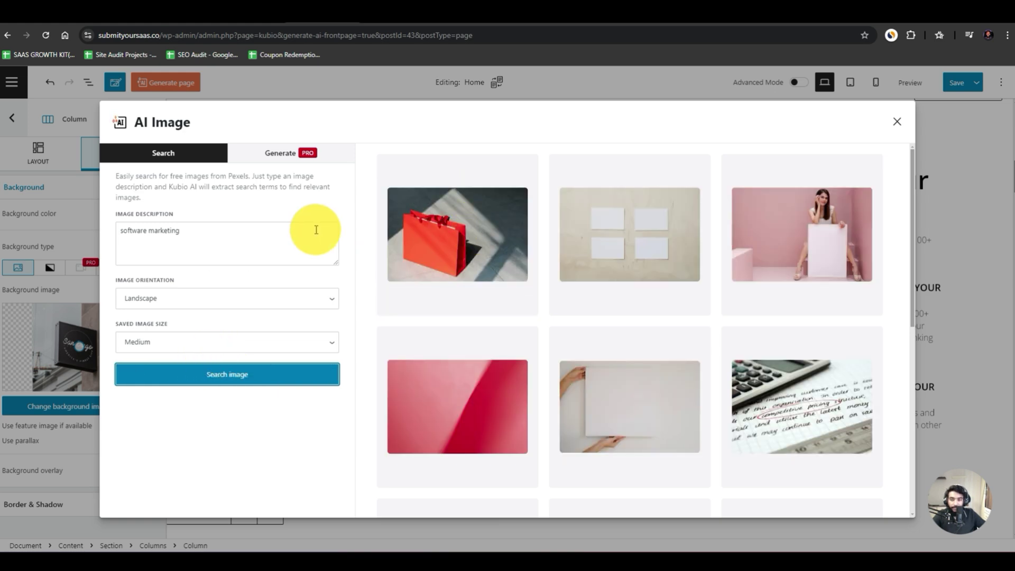
{"action": "scroll", "coordinate": [629, 263], "scroll_direction": "down", "scroll_amount": 3}
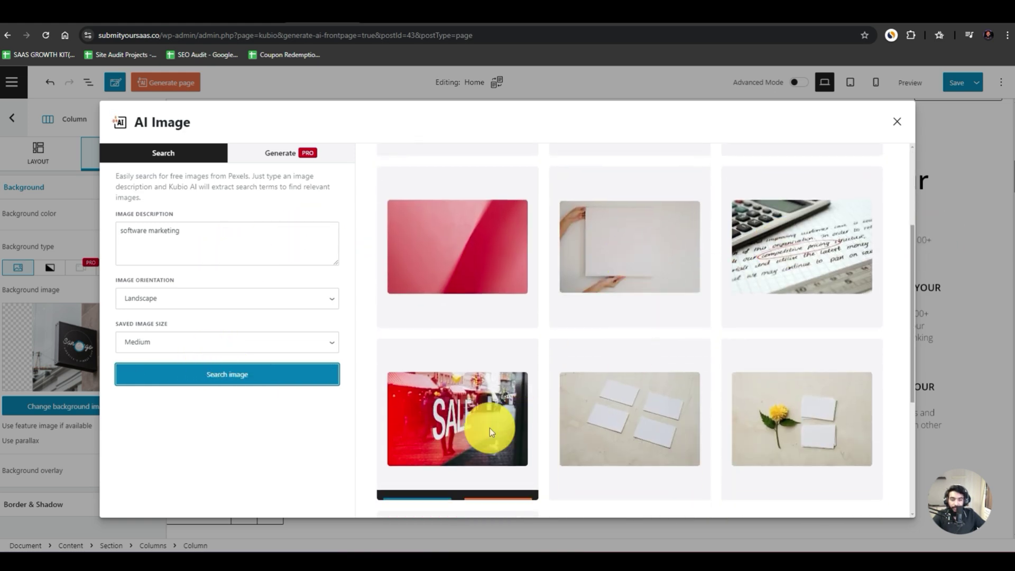
{"action": "left_click", "coordinate": [423, 481]}
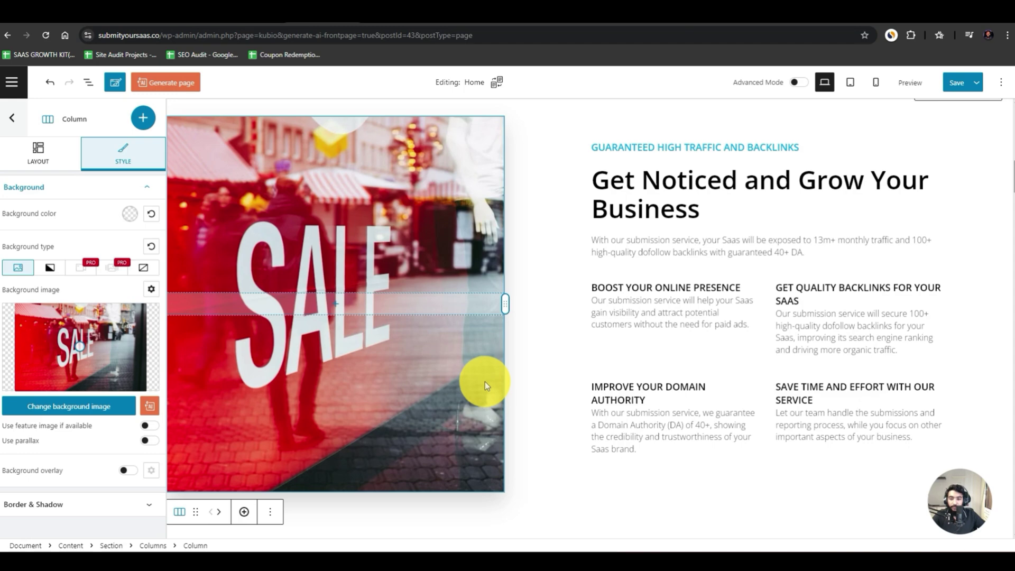
- Add an empty column to the "See Our Successful Submissions" photo gallery section, and delete it
{"action": "scroll", "coordinate": [485, 381], "scroll_direction": "down", "scroll_amount": 10}
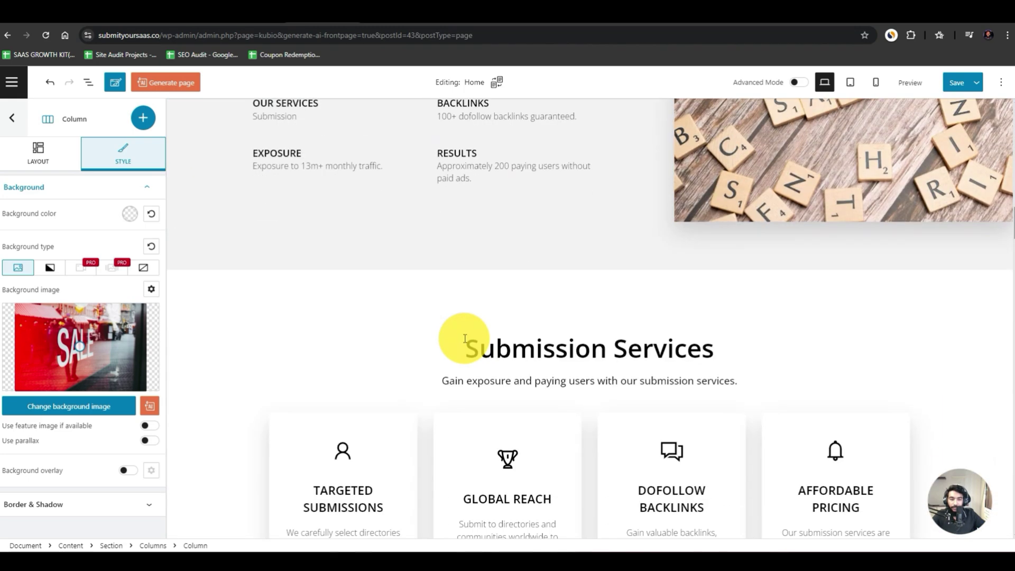
{"action": "scroll", "coordinate": [465, 339], "scroll_direction": "down", "scroll_amount": 10}
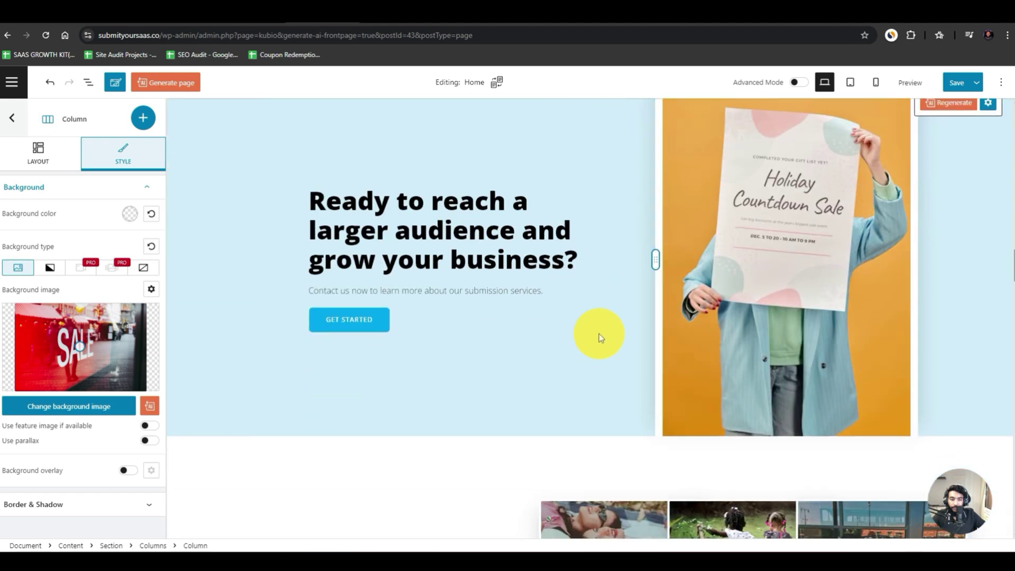
{"action": "scroll", "coordinate": [598, 334], "scroll_direction": "down", "scroll_amount": 6}
{"action": "left_click", "coordinate": [415, 316]}
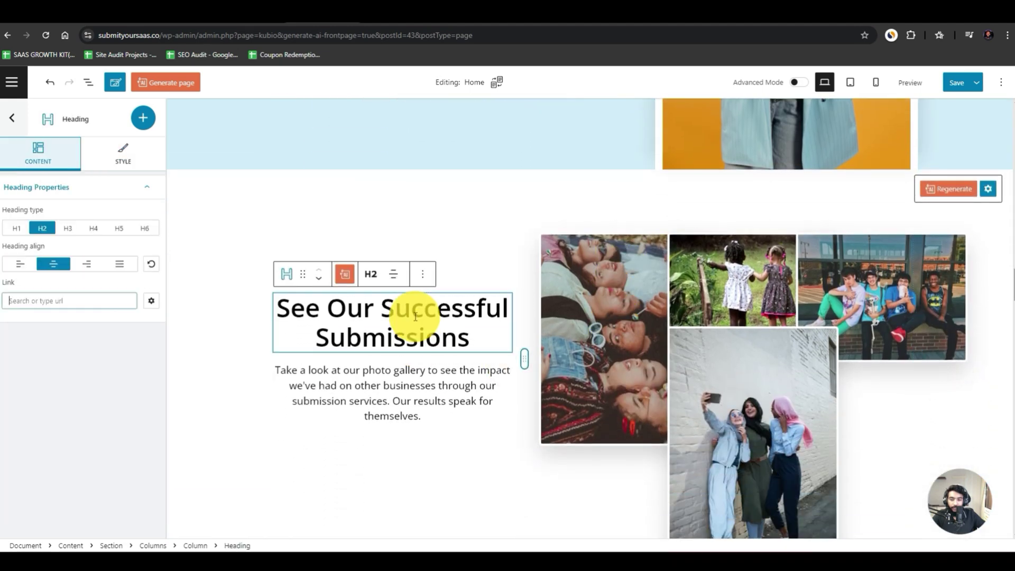
{"action": "left_click", "coordinate": [249, 382]}
{"action": "scroll", "coordinate": [437, 229], "scroll_direction": "up", "scroll_amount": 1}
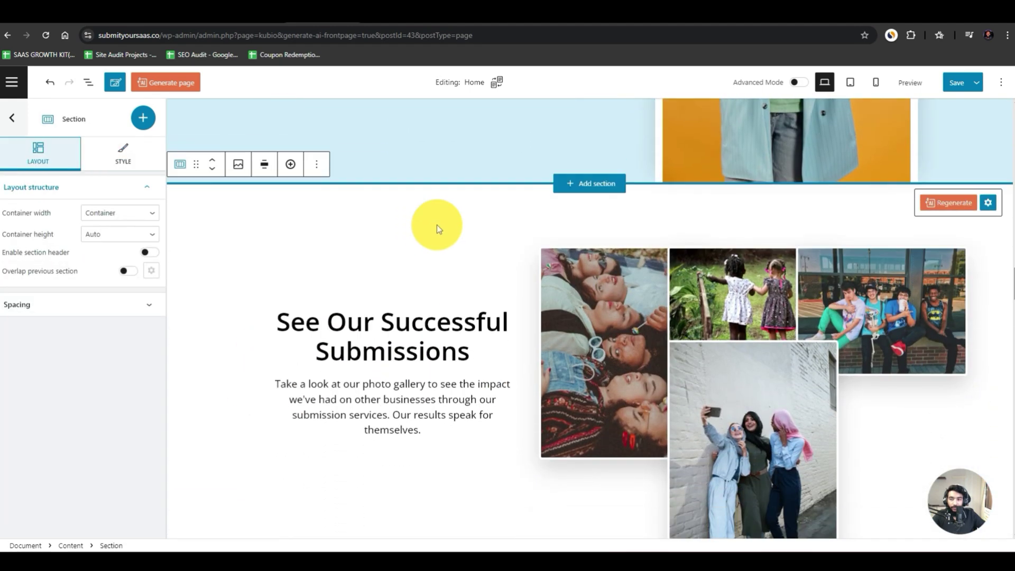
{"action": "scroll", "coordinate": [437, 228], "scroll_direction": "up", "scroll_amount": 1}
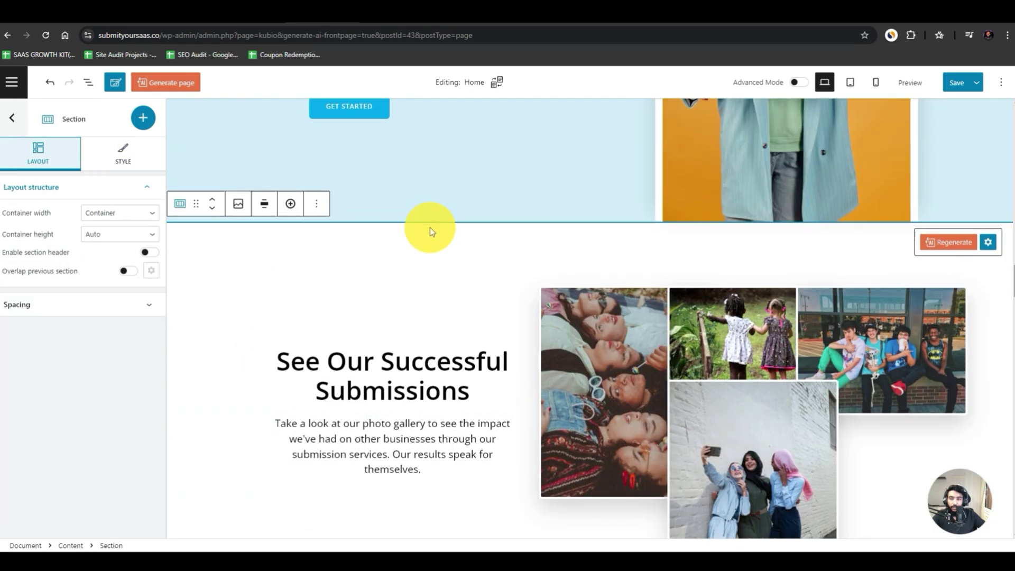
{"action": "left_click", "coordinate": [292, 204]}
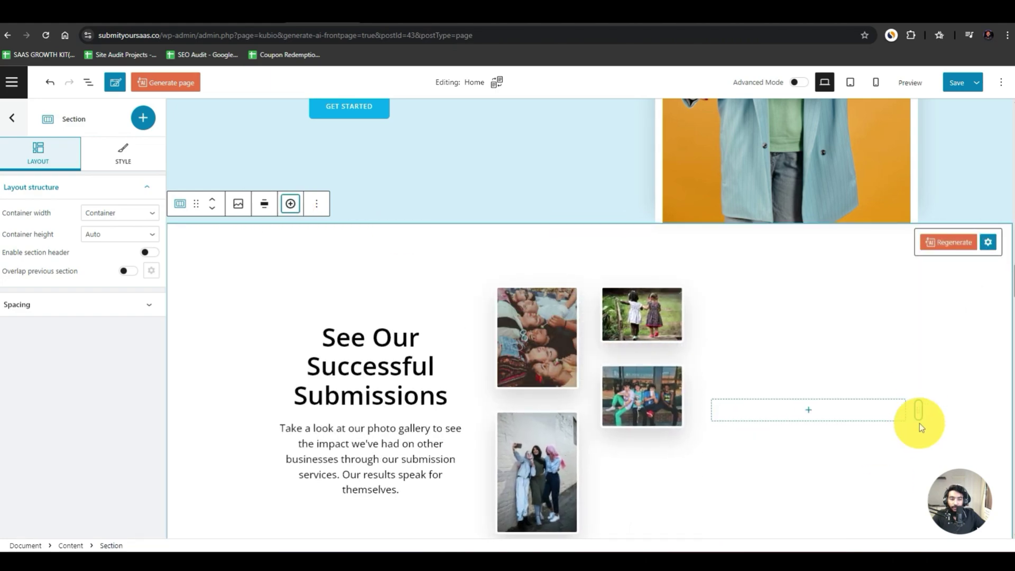
{"action": "left_click", "coordinate": [909, 403]}
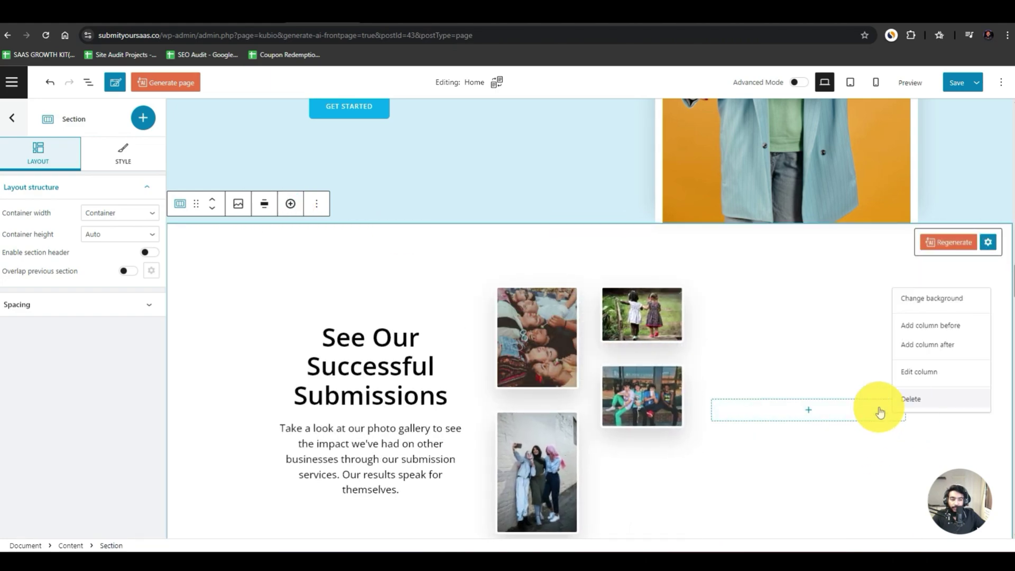
- View the style settings of the contact form at the end of the page, and switch its form source to Shortcode
{"action": "scroll", "coordinate": [775, 382], "scroll_direction": "down", "scroll_amount": 5}
{"action": "scroll", "coordinate": [775, 382], "scroll_direction": "down", "scroll_amount": 20}
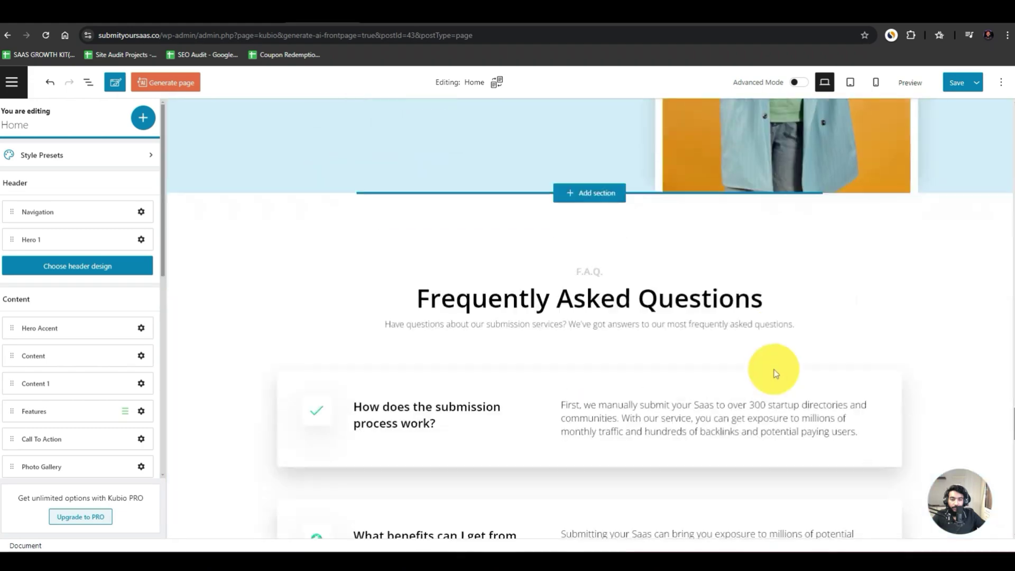
{"action": "scroll", "coordinate": [756, 365], "scroll_direction": "down", "scroll_amount": 5}
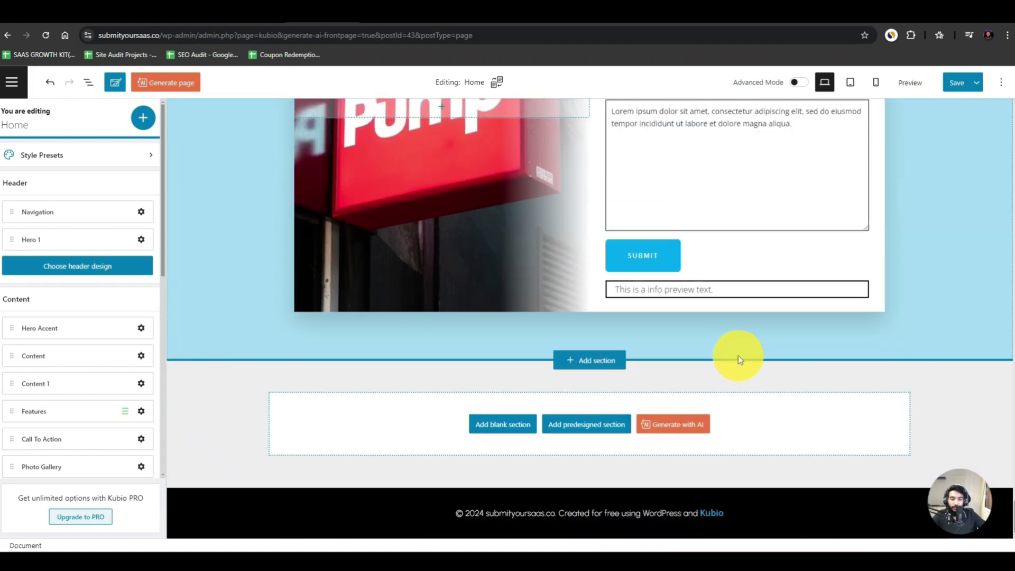
{"action": "scroll", "coordinate": [738, 356], "scroll_direction": "up", "scroll_amount": 5}
{"action": "left_click", "coordinate": [680, 253]}
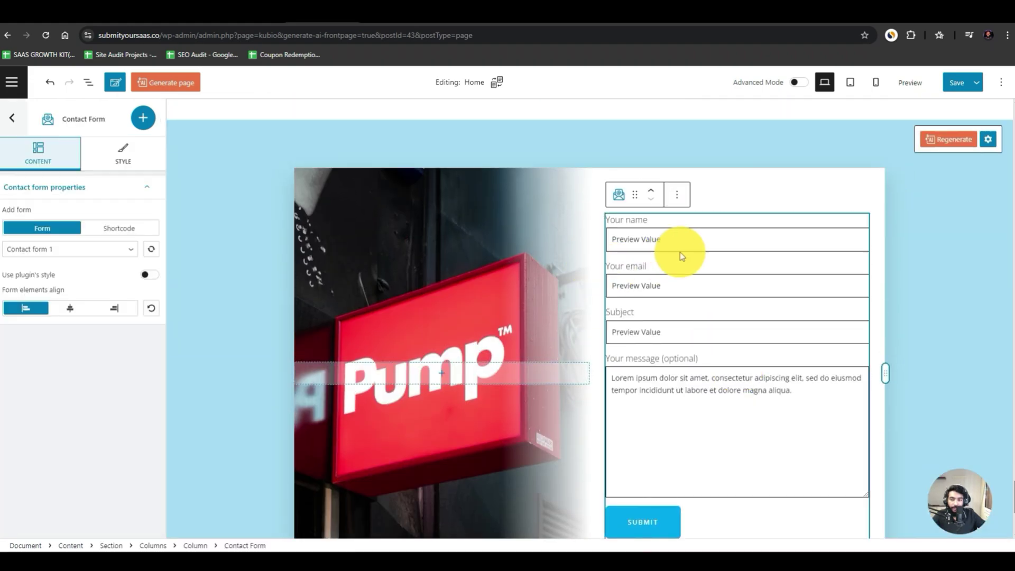
{"action": "left_click", "coordinate": [123, 153]}
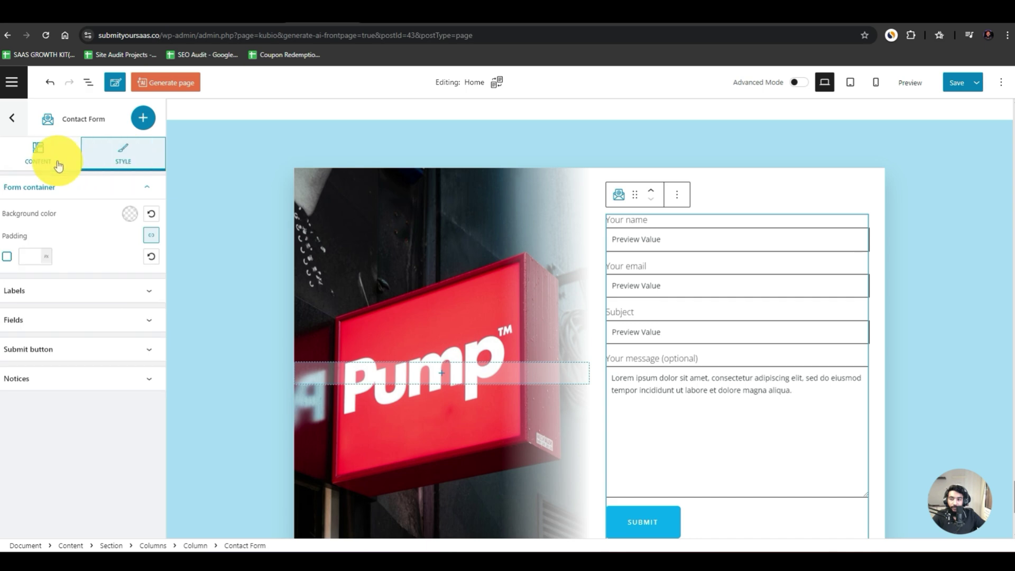
{"action": "left_click", "coordinate": [59, 166]}
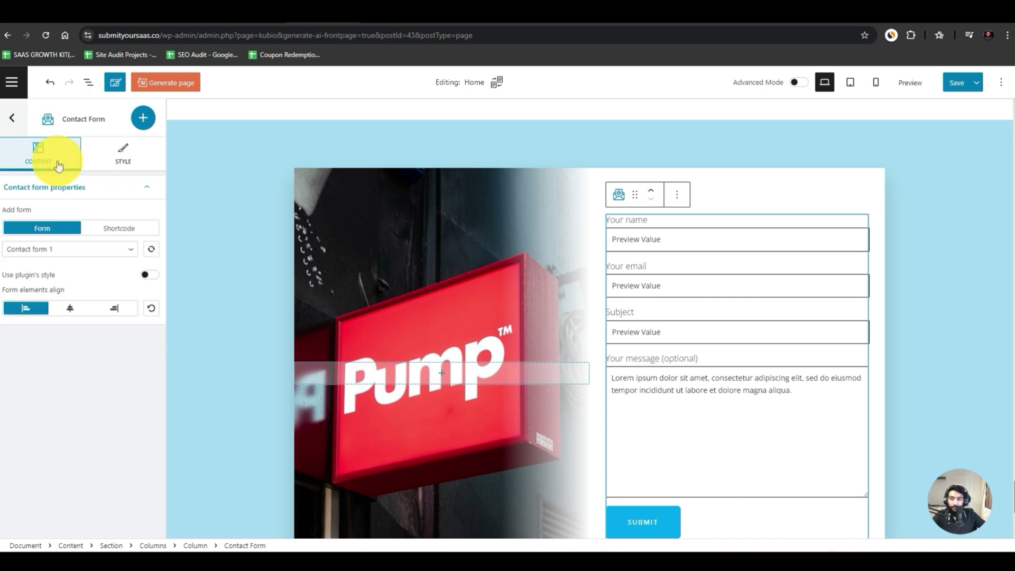
{"action": "left_click", "coordinate": [111, 228]}
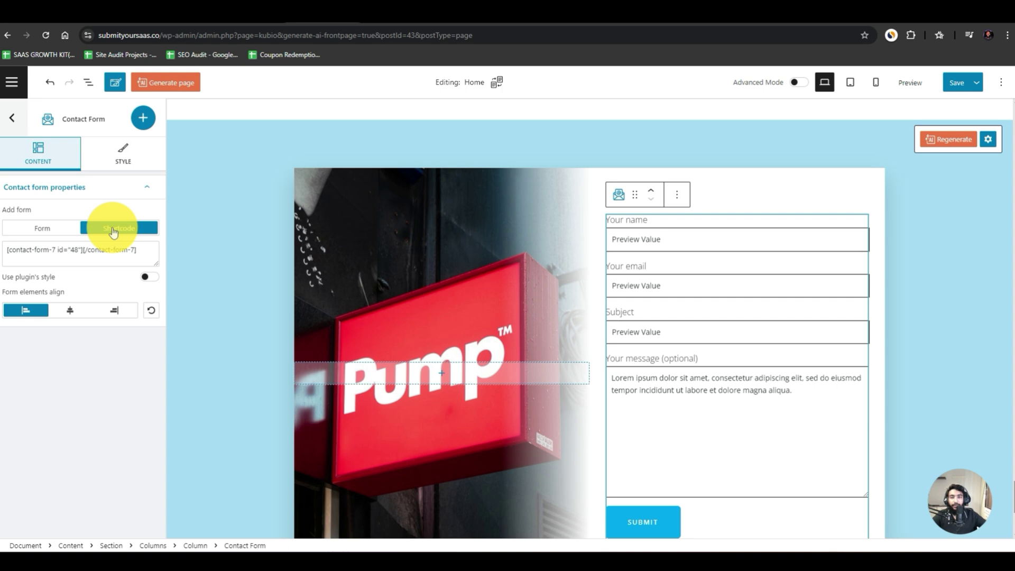
- Set the footer's editing mode to apply changes to all pages that use the current template
{"action": "scroll", "coordinate": [461, 233], "scroll_direction": "down", "scroll_amount": 1}
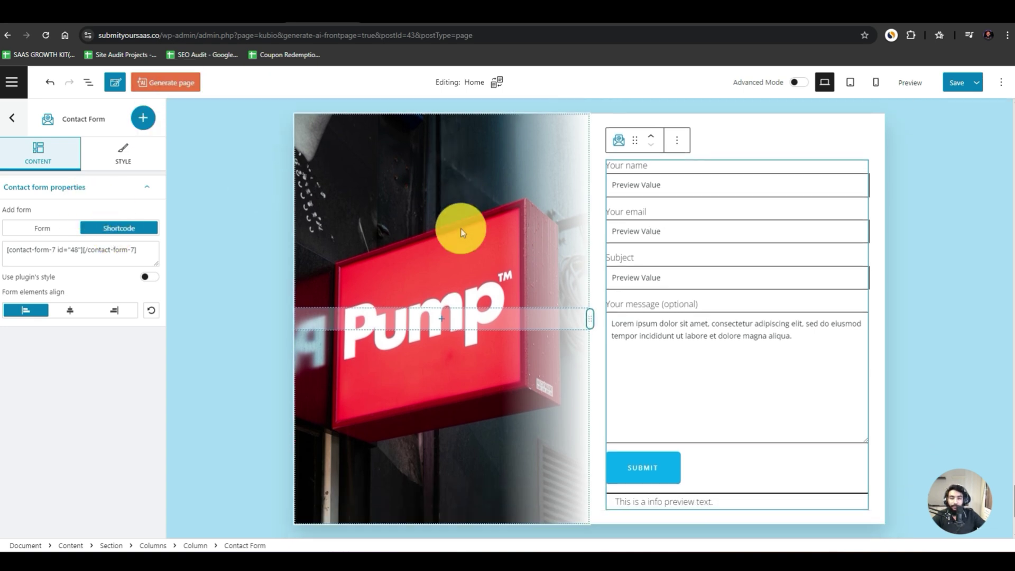
{"action": "scroll", "coordinate": [461, 233], "scroll_direction": "down", "scroll_amount": 4}
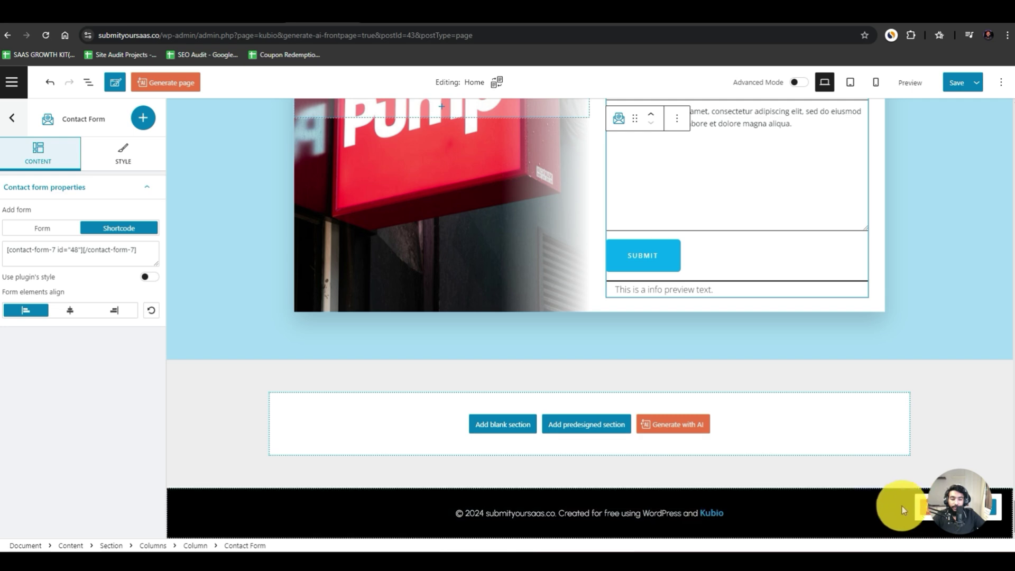
{"action": "left_click", "coordinate": [992, 506]}
{"action": "left_click", "coordinate": [940, 380]}
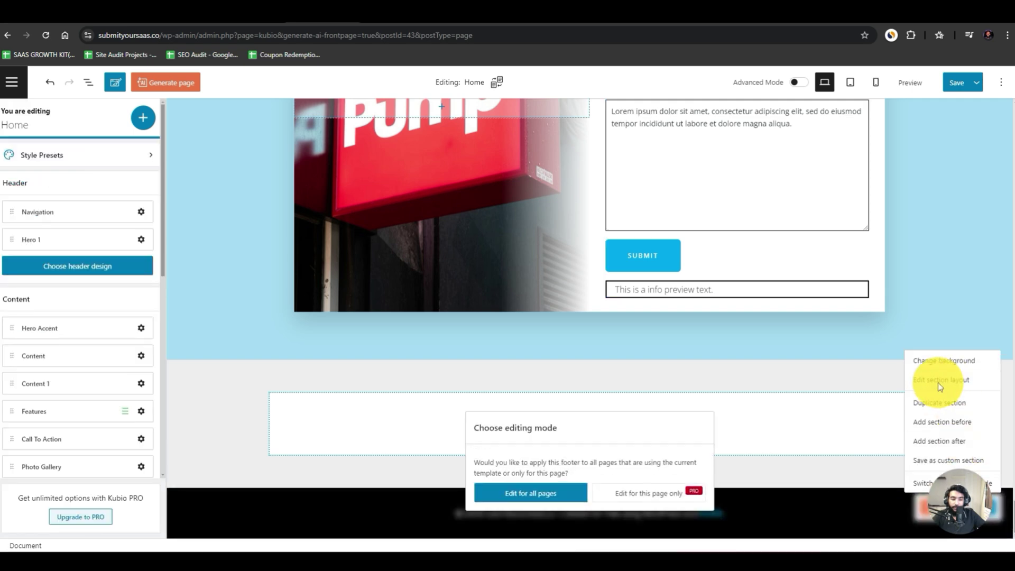
{"action": "left_click", "coordinate": [555, 490]}
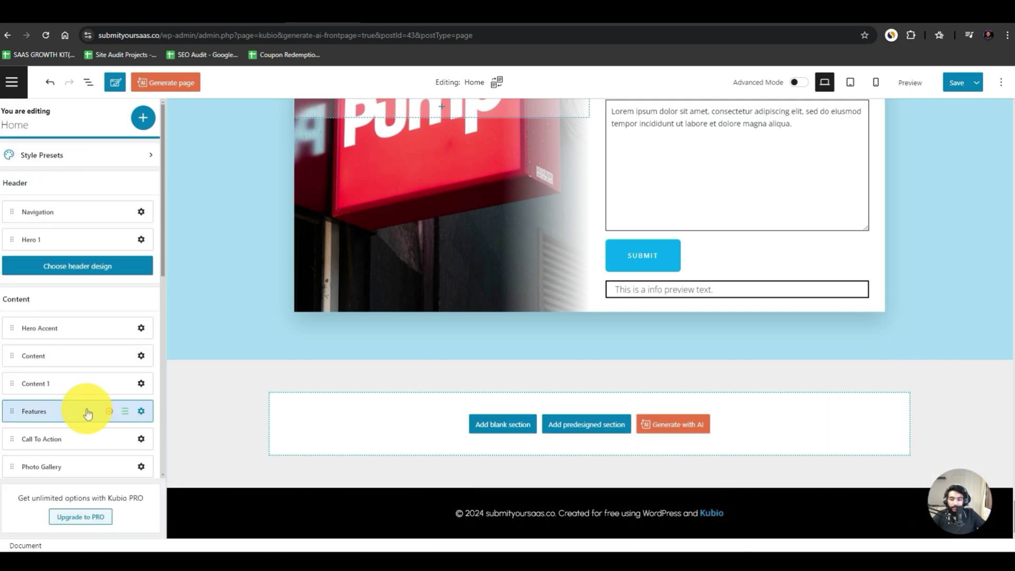
{"action": "scroll", "coordinate": [85, 406], "scroll_direction": "down", "scroll_amount": 6}
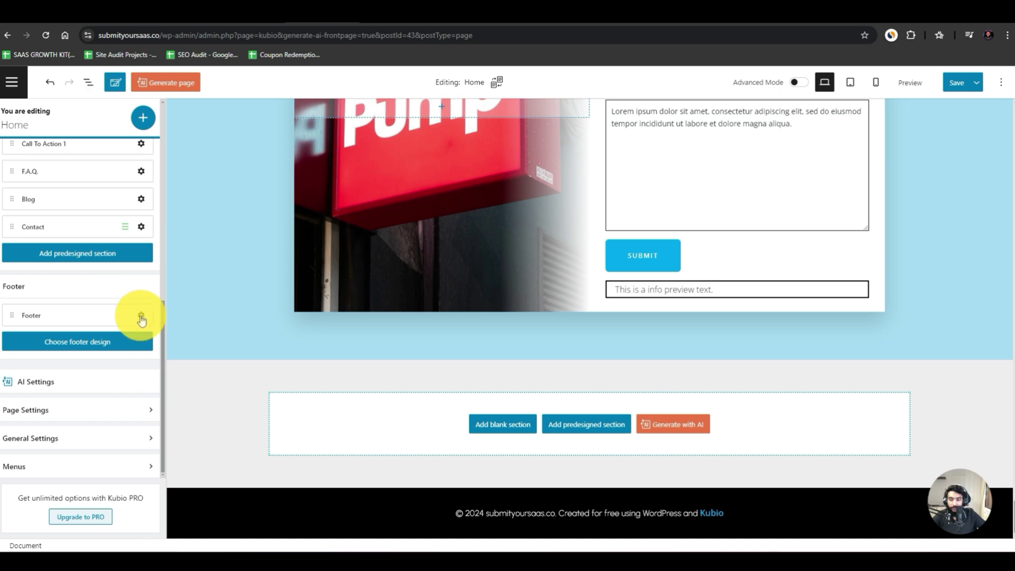
{"action": "left_click", "coordinate": [141, 317]}
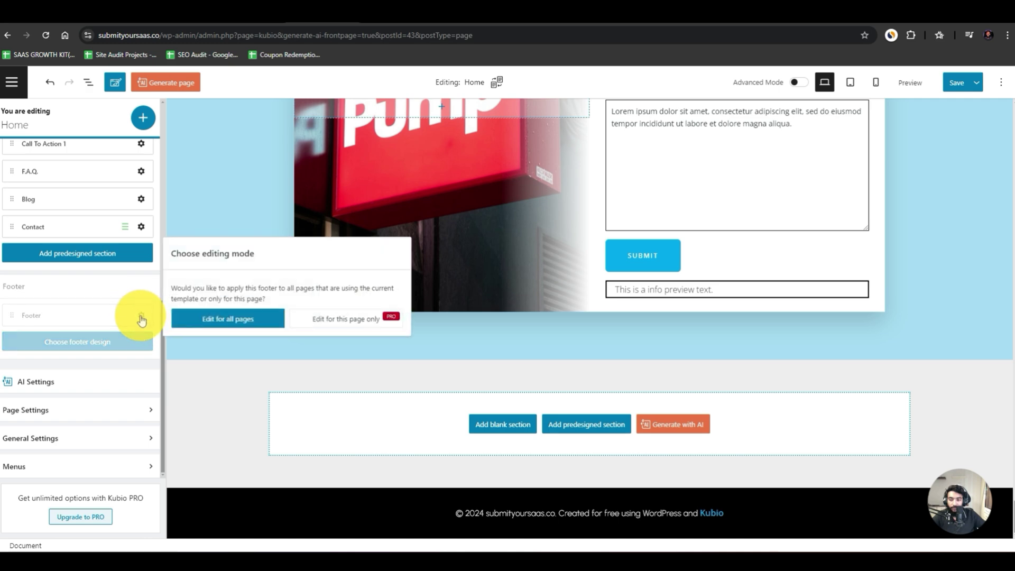
{"action": "left_click", "coordinate": [246, 322]}
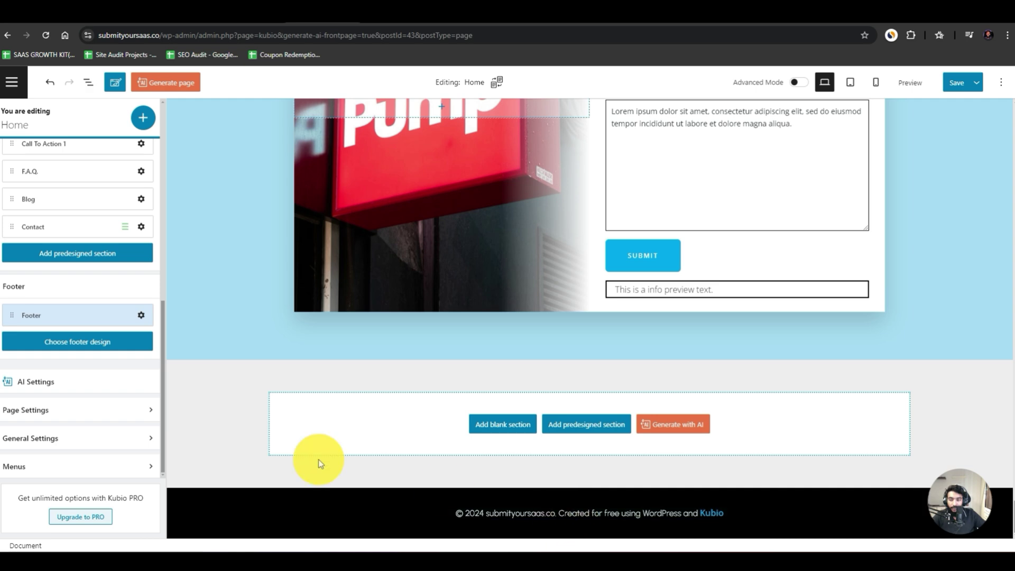
- Replace the footer with the first predesigned footer design, the plain white one with a single centered copyright line
{"action": "left_click", "coordinate": [121, 348]}
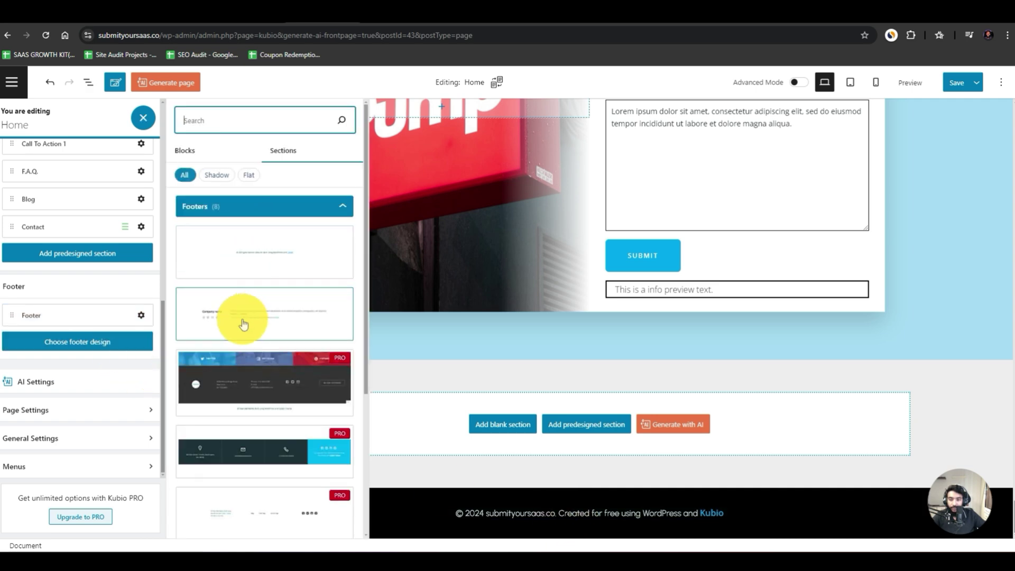
{"action": "left_click", "coordinate": [253, 262]}
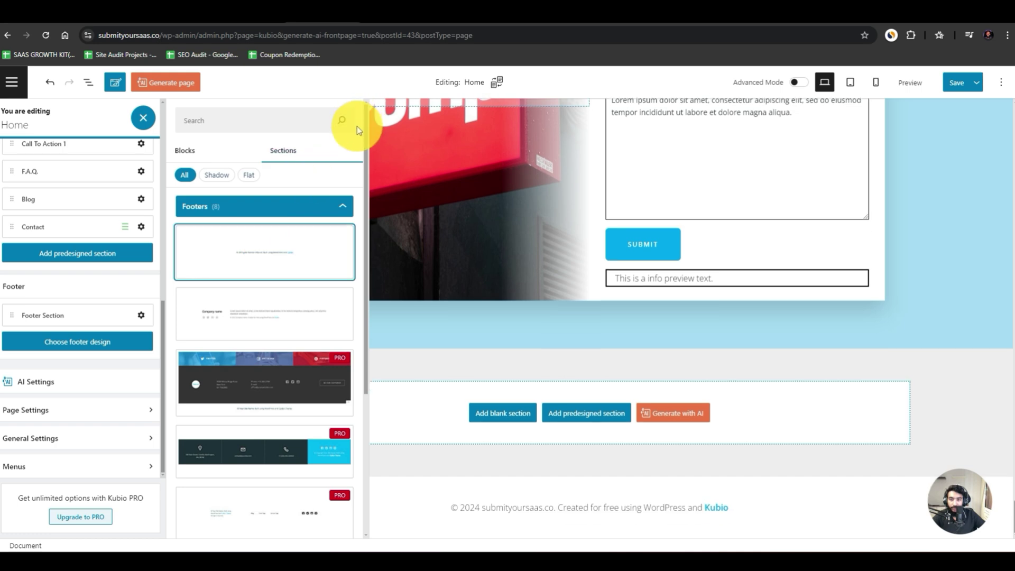
{"action": "left_click", "coordinate": [993, 496]}
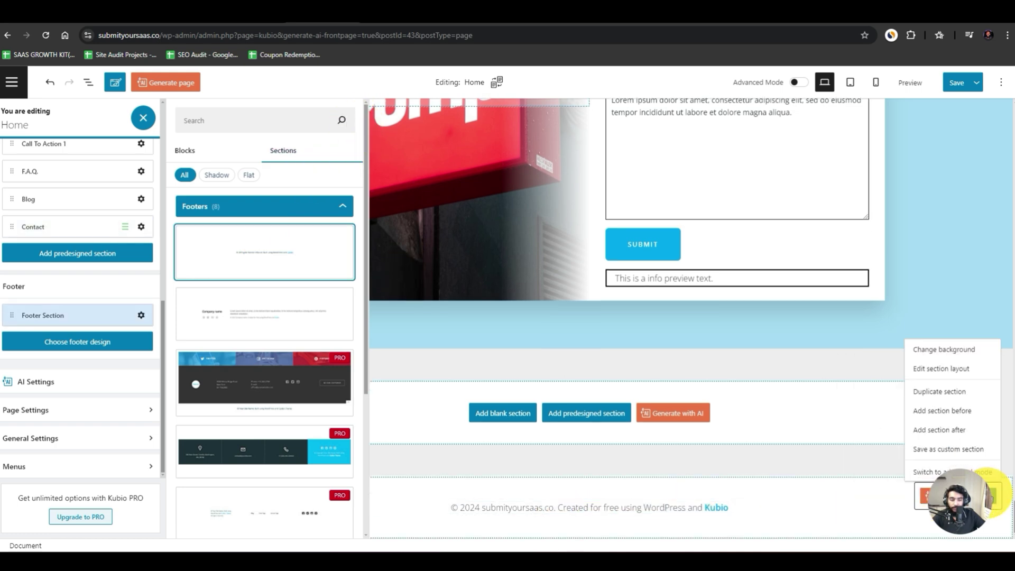
{"action": "left_click", "coordinate": [977, 494]}
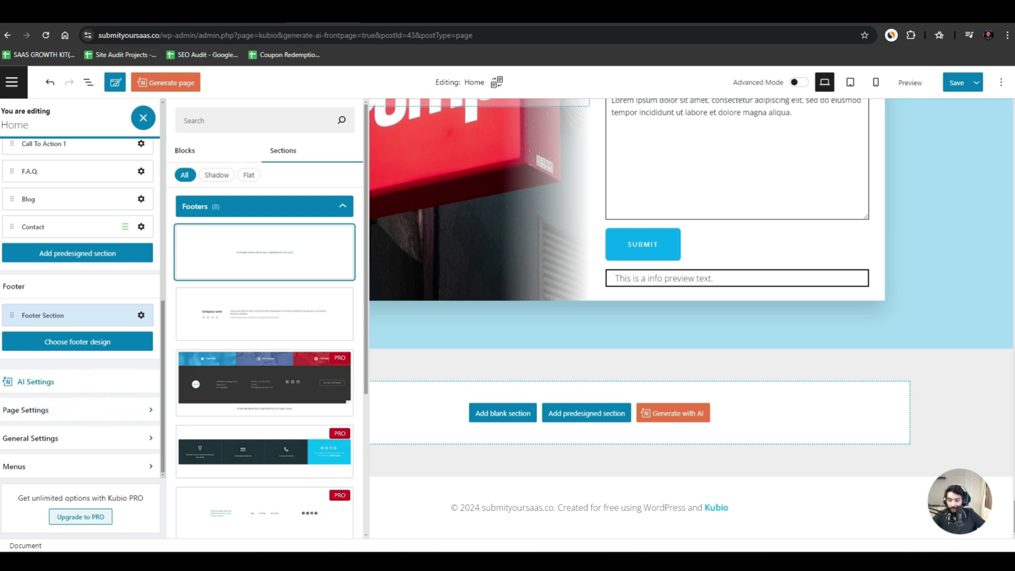
- Review the Kubio AI general information and the page settings for featured image, discussion and page attributes
{"action": "left_click", "coordinate": [110, 390]}
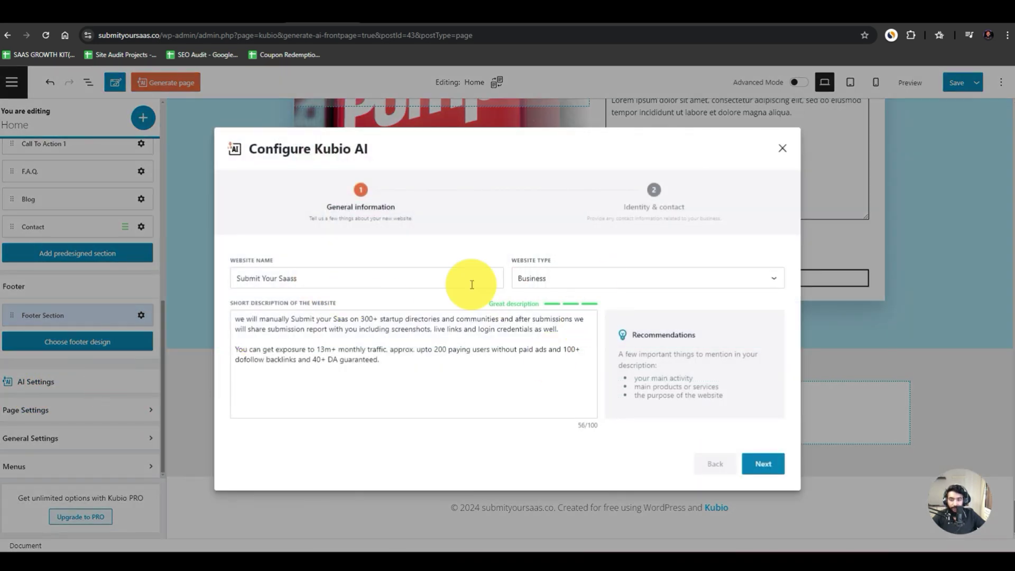
{"action": "left_click", "coordinate": [783, 148]}
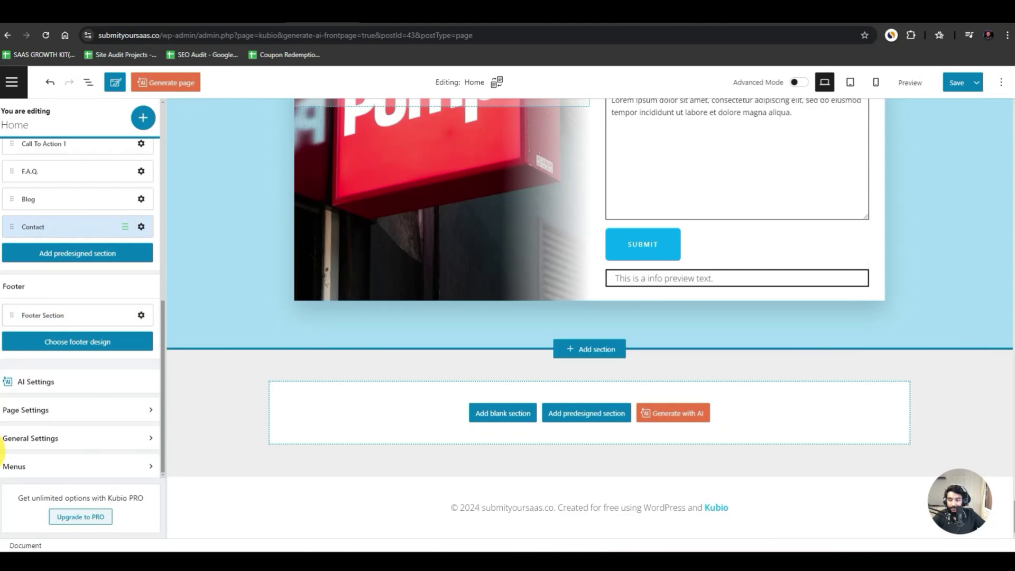
{"action": "left_click", "coordinate": [25, 419]}
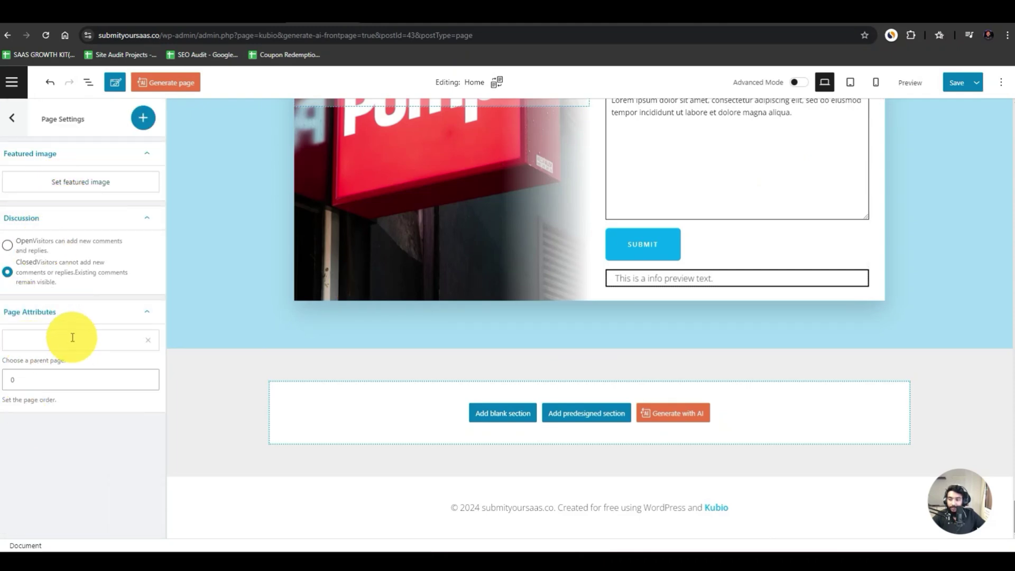
{"action": "left_click", "coordinate": [12, 120]}
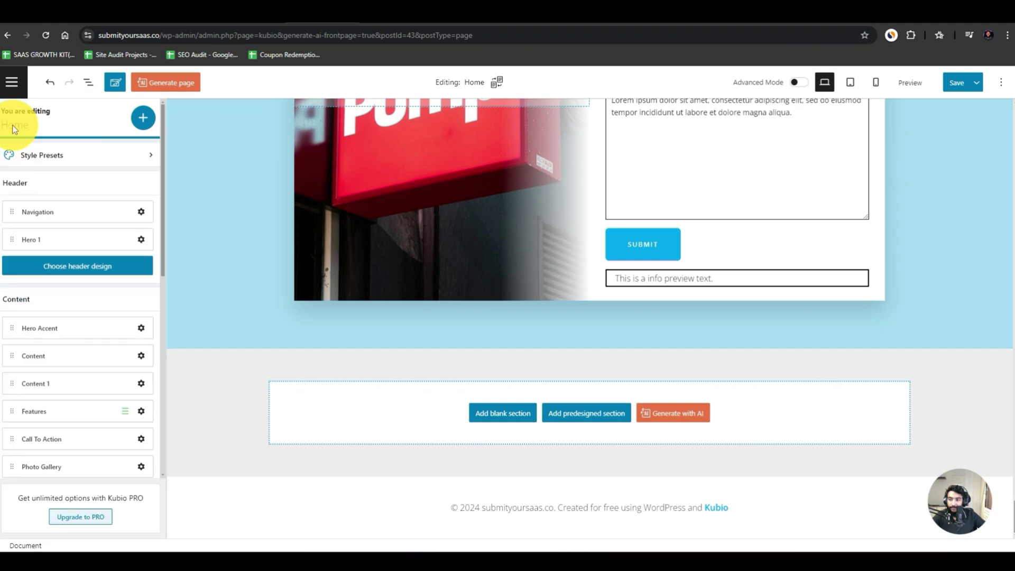
- Examine the site-wide general settings for Site Identity, Form Elements and Effects
{"action": "scroll", "coordinate": [43, 447], "scroll_direction": "down", "scroll_amount": 10}
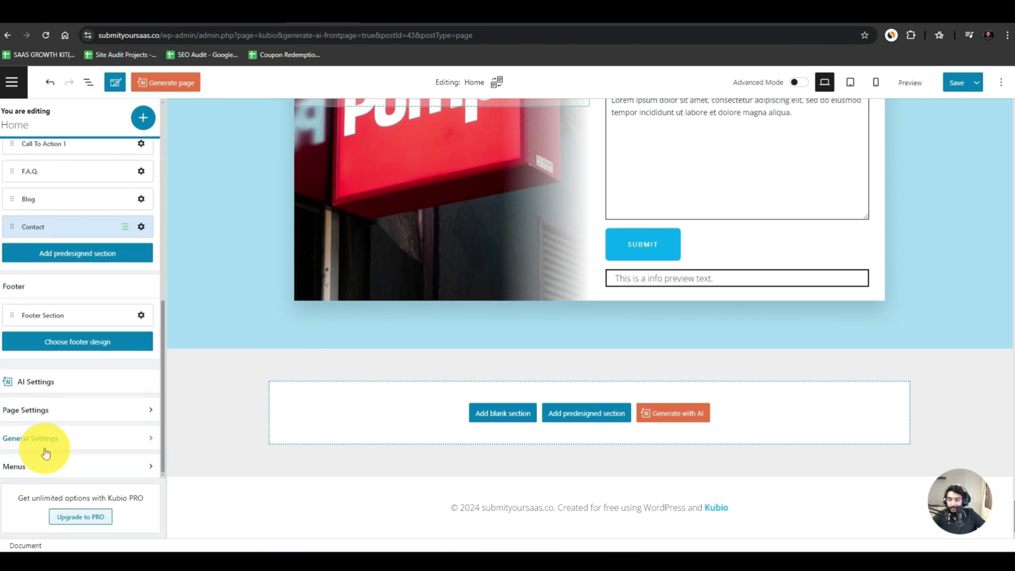
{"action": "left_click", "coordinate": [50, 450]}
{"action": "left_click", "coordinate": [74, 153]}
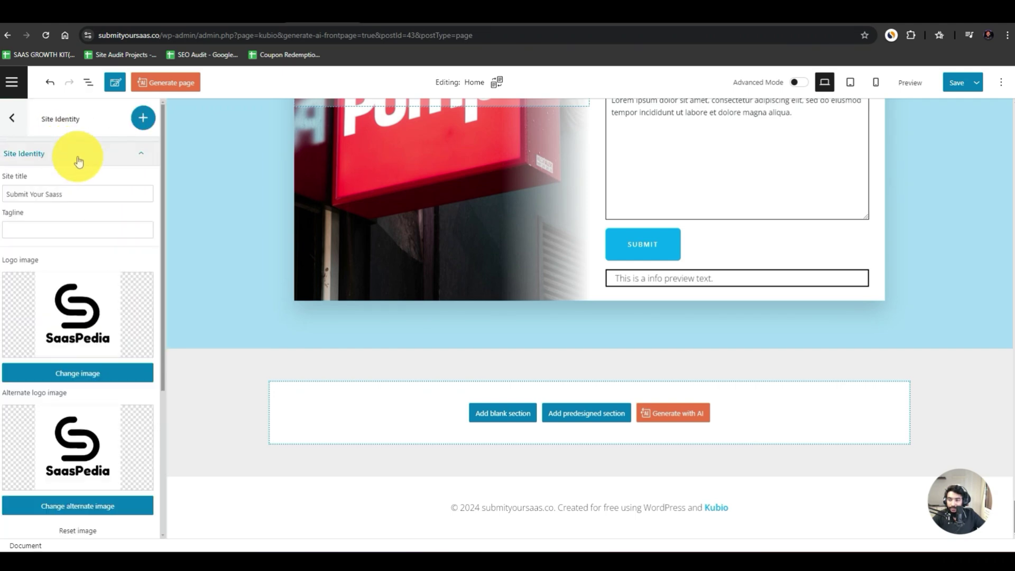
{"action": "left_click", "coordinate": [18, 127]}
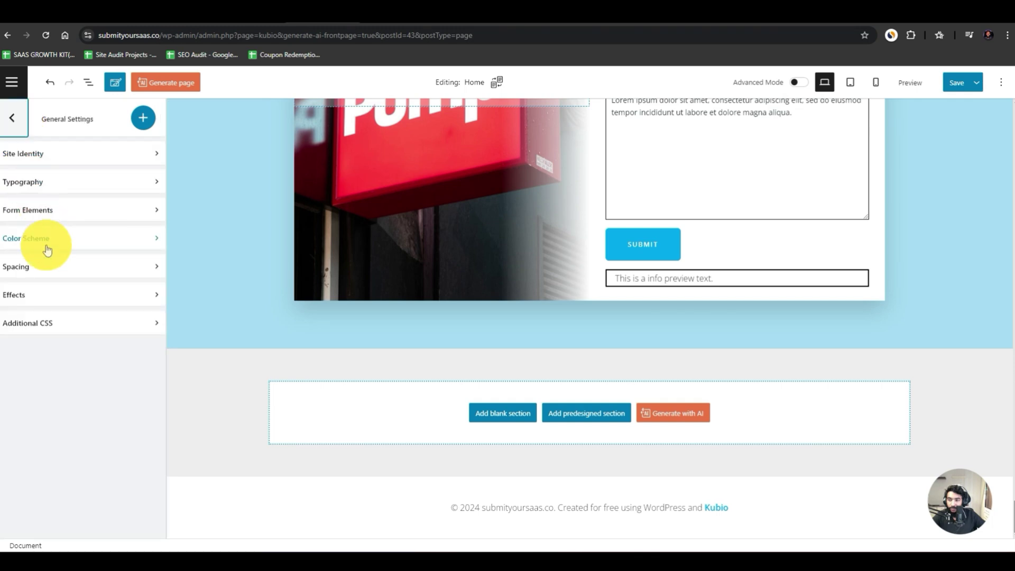
{"action": "left_click", "coordinate": [58, 208]}
{"action": "left_click", "coordinate": [75, 152]}
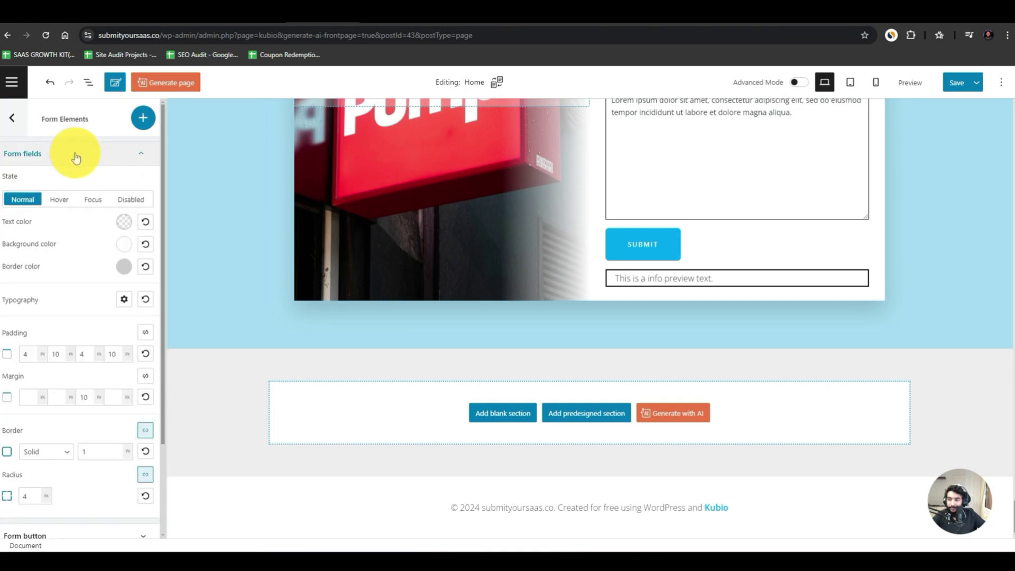
{"action": "left_click", "coordinate": [75, 153]}
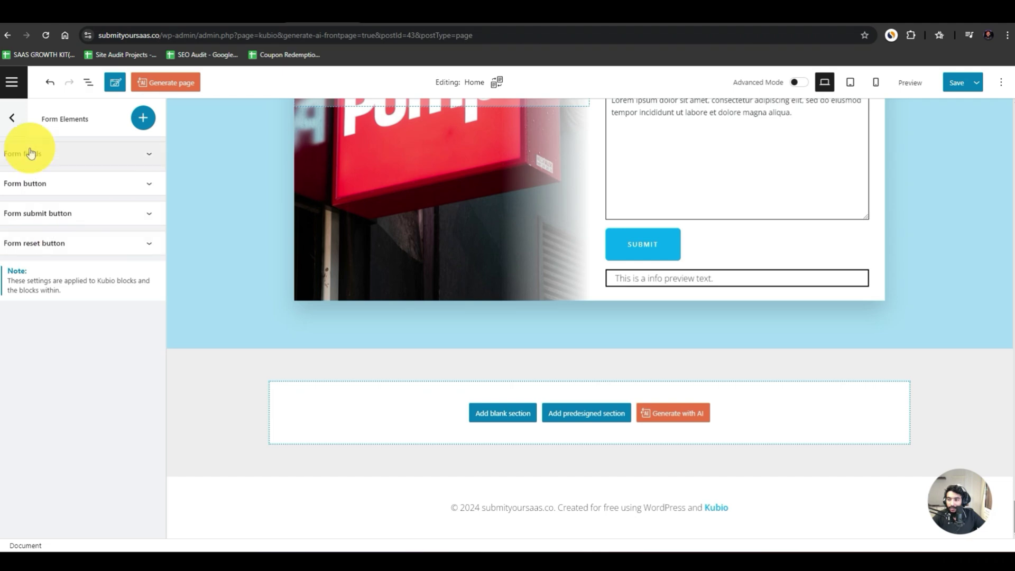
{"action": "left_click", "coordinate": [13, 119]}
{"action": "left_click", "coordinate": [58, 298]}
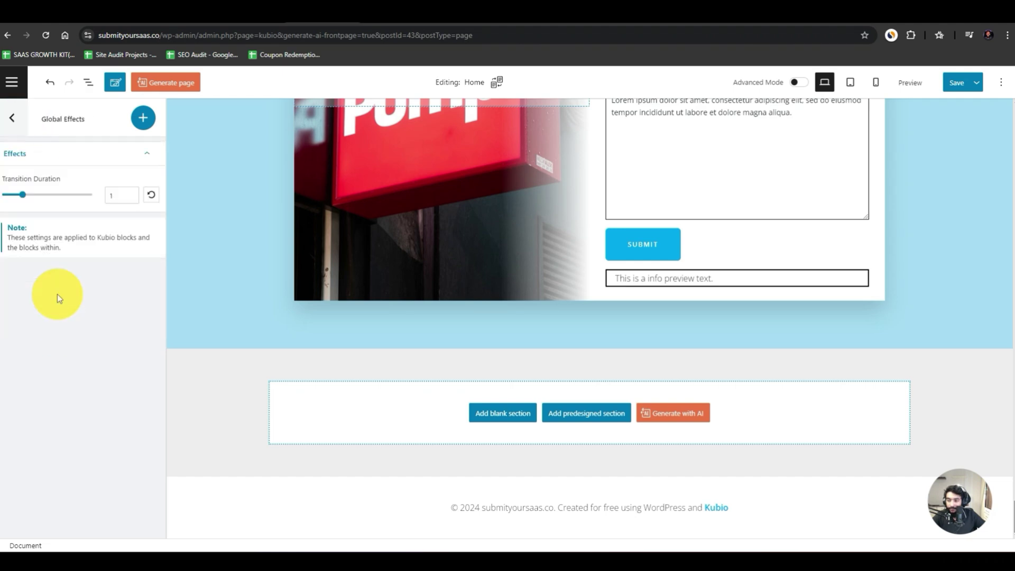
{"action": "left_click", "coordinate": [19, 135]}
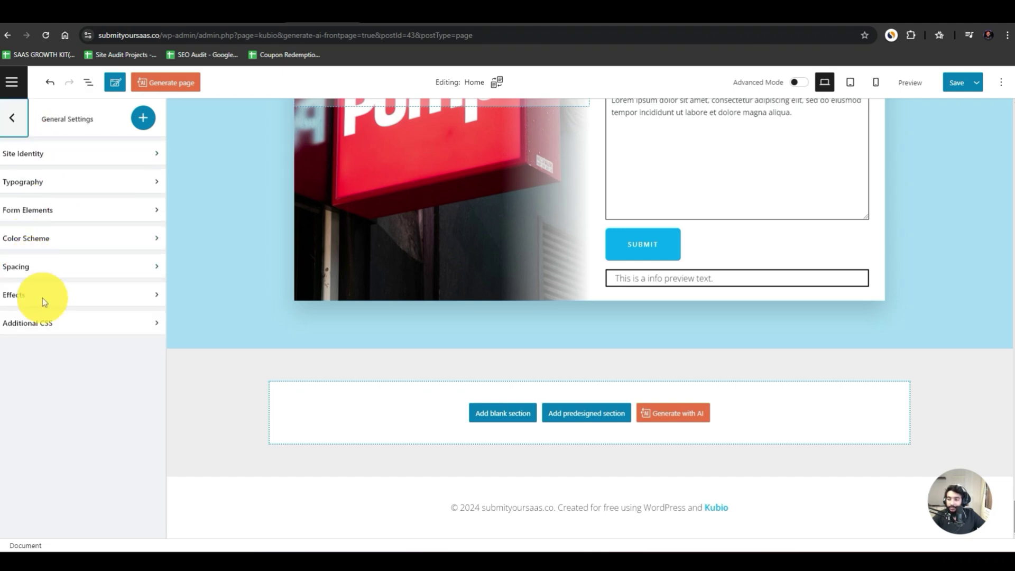
{"action": "left_click", "coordinate": [12, 124]}
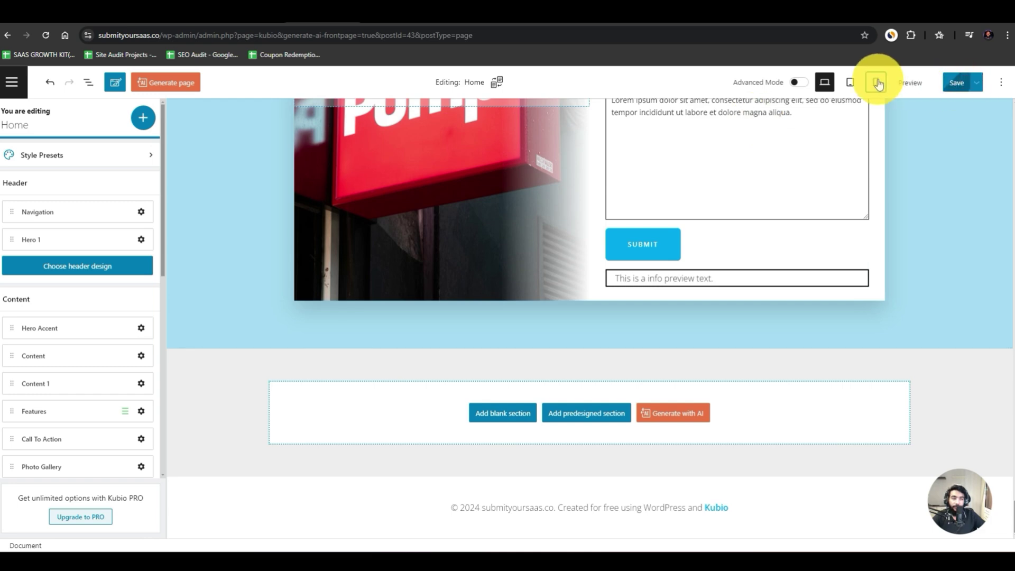
- Save the page, and check its layout in the phone view before returning to the desktop view
{"action": "left_click", "coordinate": [854, 83]}
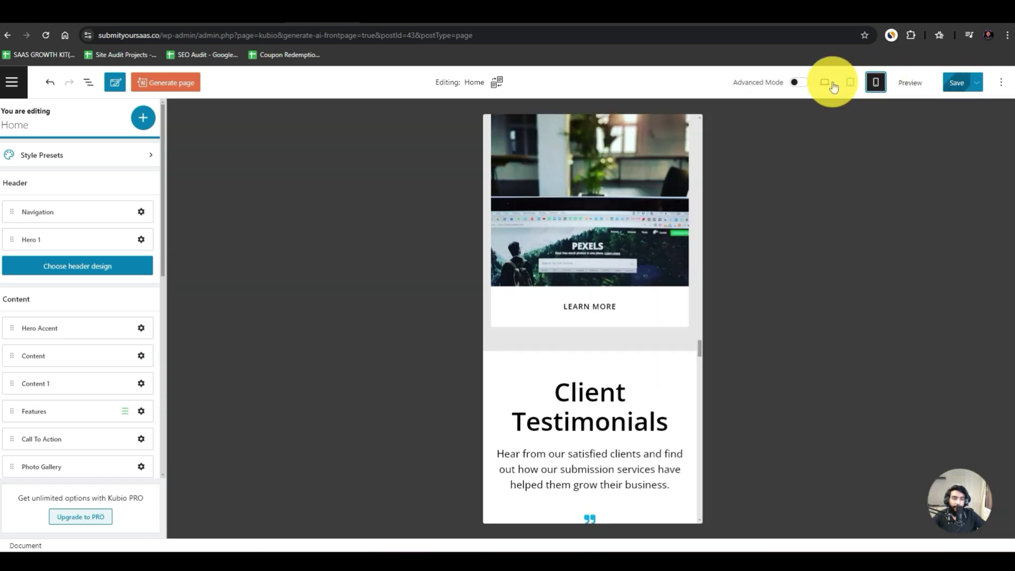
{"action": "left_click", "coordinate": [826, 83]}
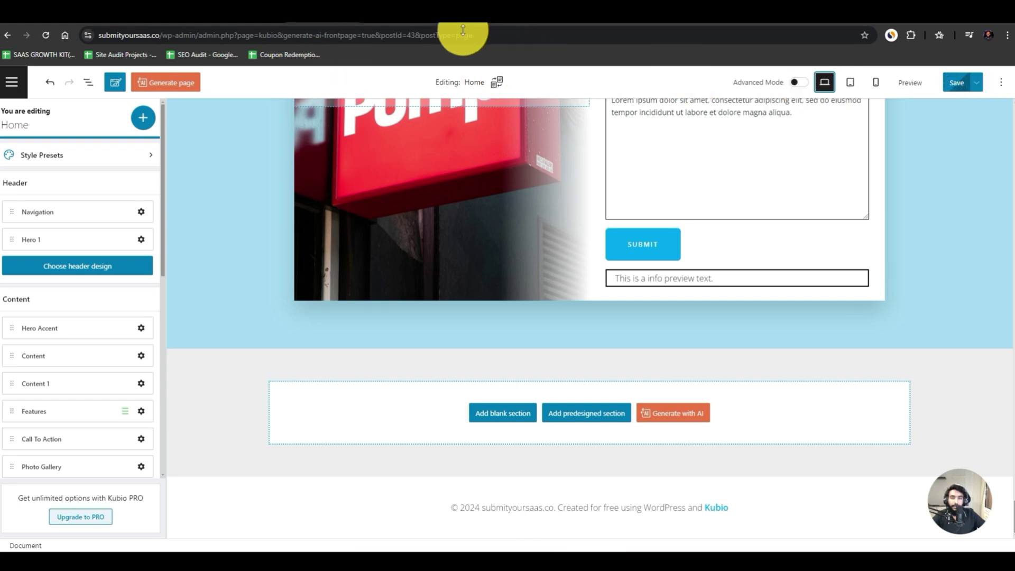
{"action": "left_click_drag", "start_coordinate": [529, 33], "coordinate": [250, 35]}
{"action": "key", "text": "BackSpace"}
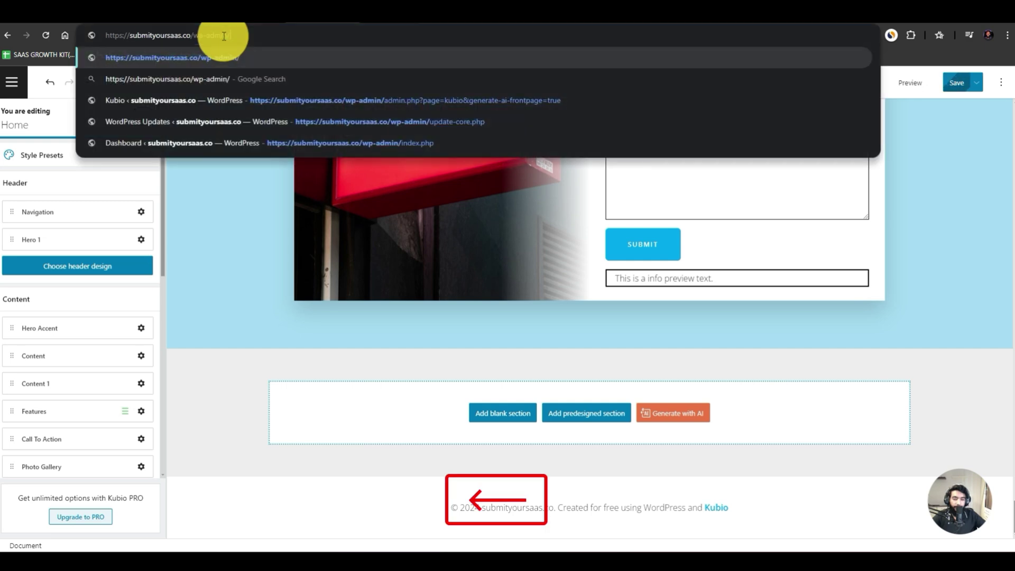
{"action": "key", "text": "Return"}
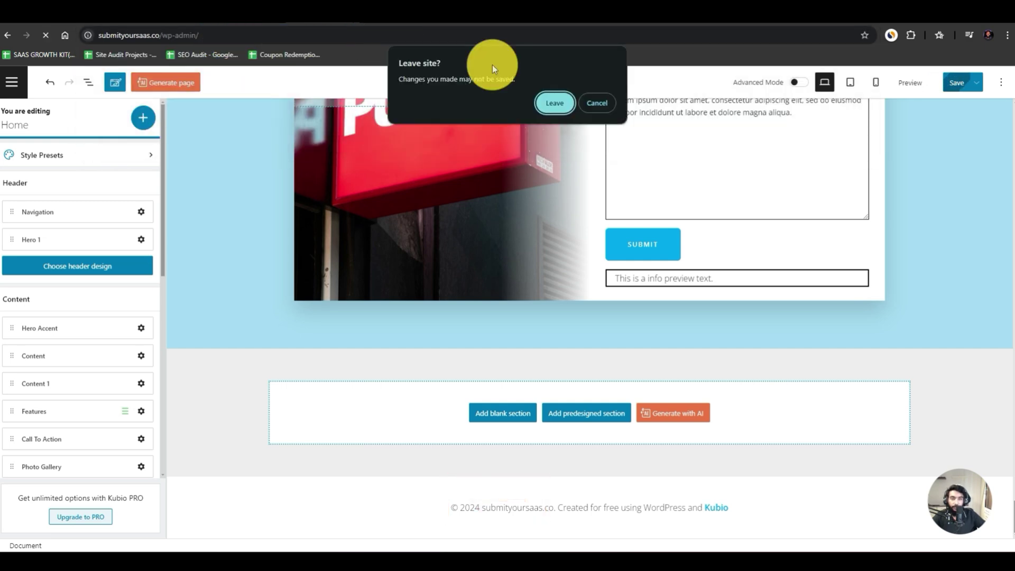
{"action": "left_click", "coordinate": [597, 106]}
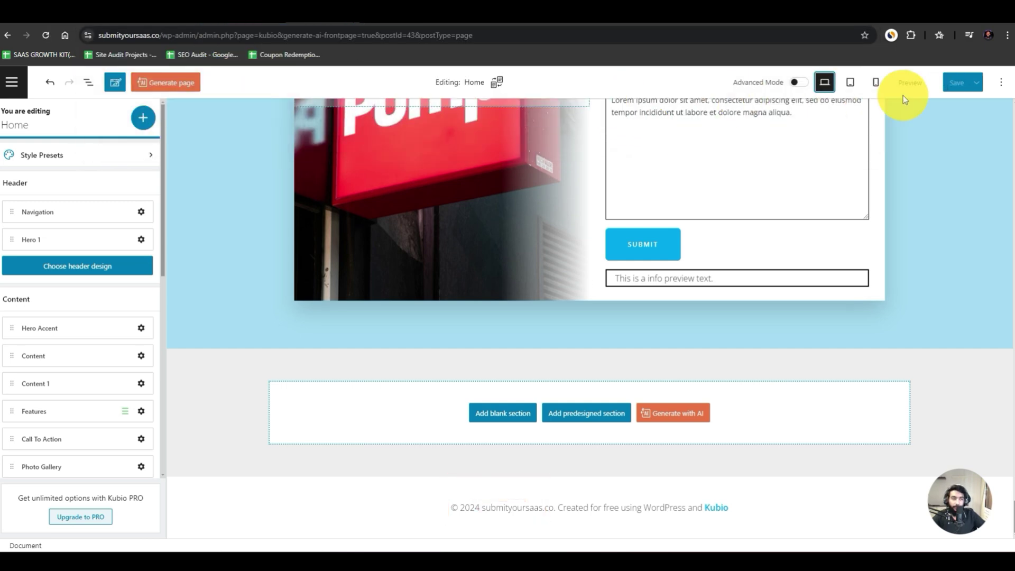
{"action": "left_click_drag", "start_coordinate": [534, 35], "coordinate": [297, 35]}
- Preview the saved home page and check its sections, including the Features and Portfolio links in the header navigation
{"action": "left_click", "coordinate": [914, 74]}
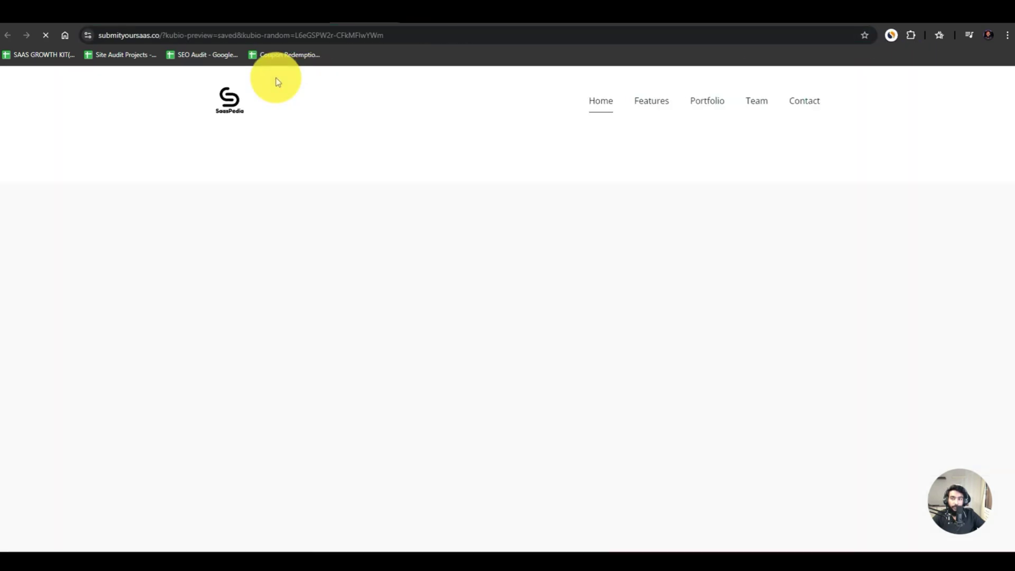
{"action": "scroll", "coordinate": [307, 159], "scroll_direction": "down", "scroll_amount": 12}
{"action": "scroll", "coordinate": [394, 118], "scroll_direction": "down", "scroll_amount": 15}
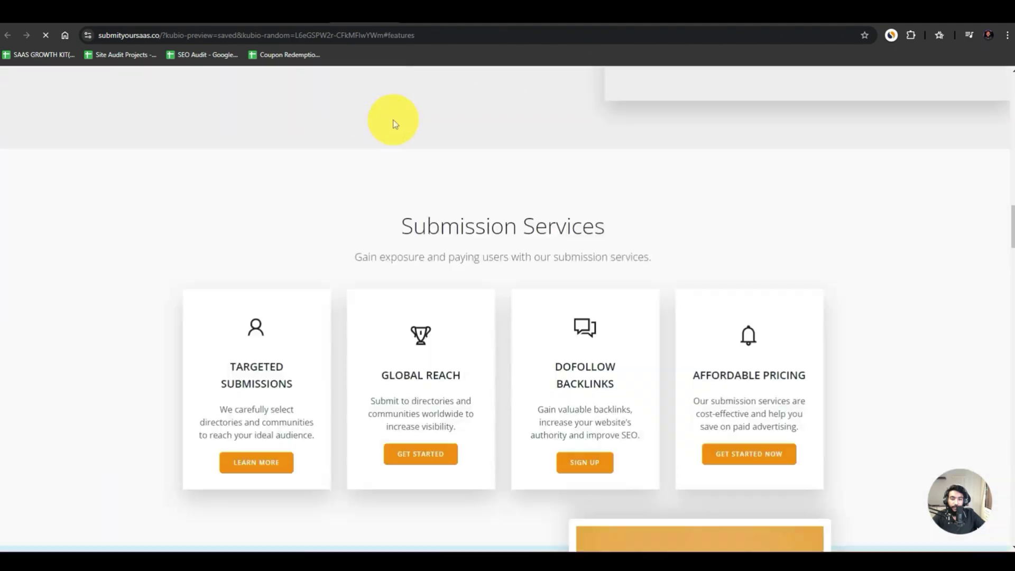
{"action": "scroll", "coordinate": [394, 118], "scroll_direction": "up", "scroll_amount": 20}
{"action": "scroll", "coordinate": [395, 119], "scroll_direction": "up", "scroll_amount": 8}
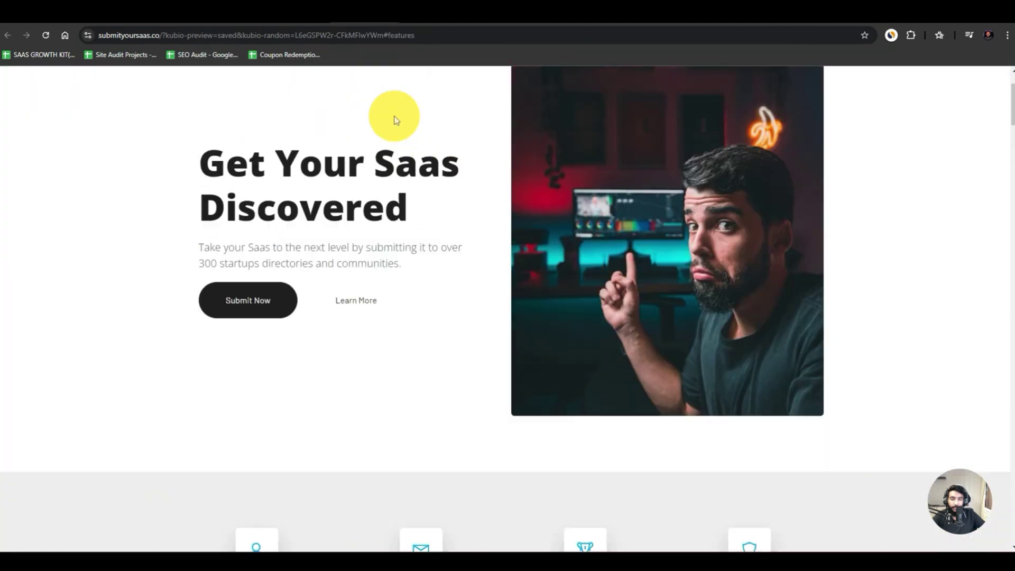
{"action": "left_click", "coordinate": [641, 105]}
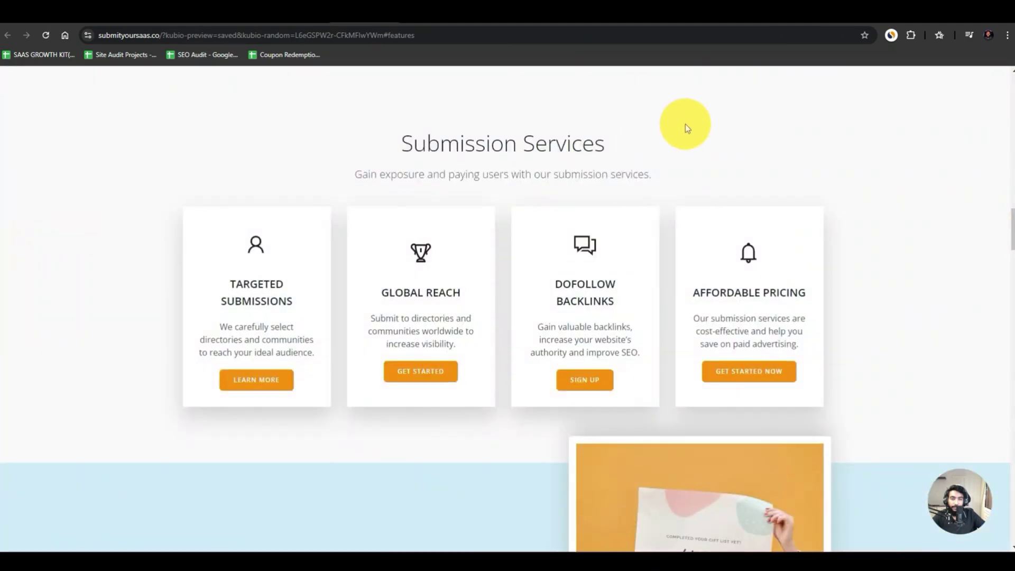
{"action": "scroll", "coordinate": [699, 123], "scroll_direction": "up", "scroll_amount": 10}
{"action": "scroll", "coordinate": [702, 102], "scroll_direction": "down", "scroll_amount": 20}
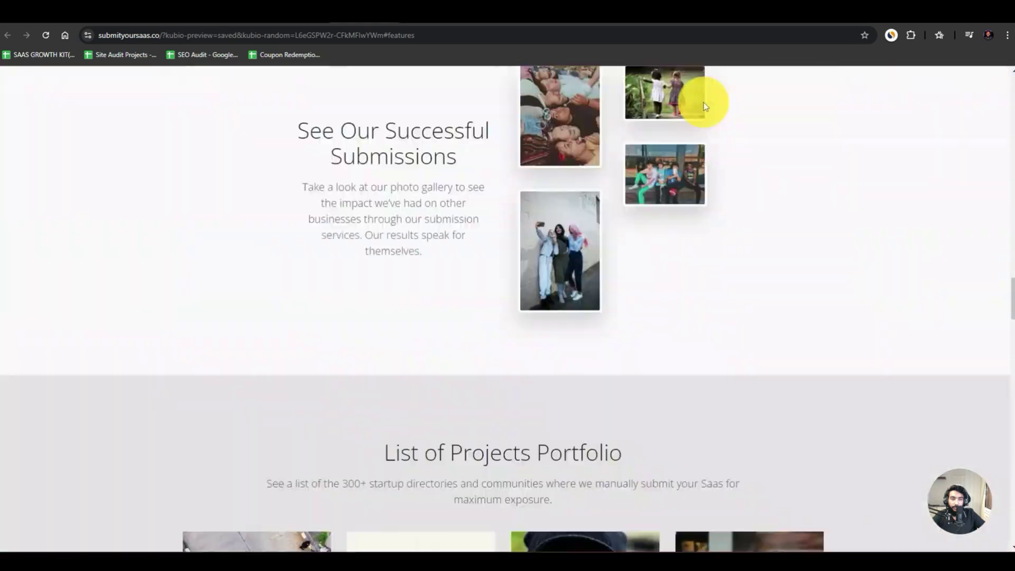
{"action": "scroll", "coordinate": [996, 233], "scroll_direction": "up", "scroll_amount": 10}
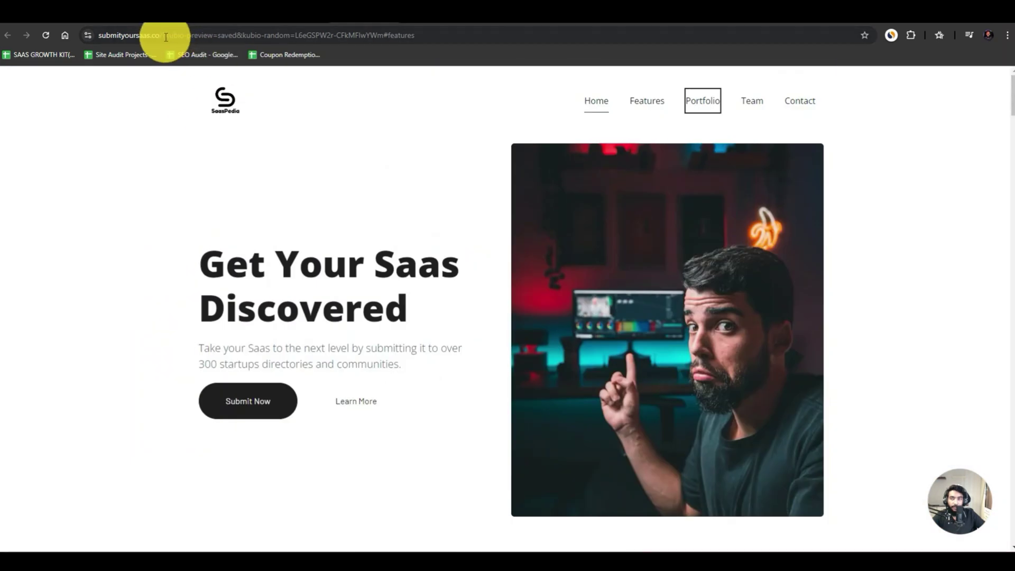
- Go to the site's WordPress admin dashboard at submityoursaas.co/wp-admin
{"action": "left_click_drag", "start_coordinate": [163, 35], "coordinate": [456, 35]}
{"action": "type", "text": "wp-admi"}
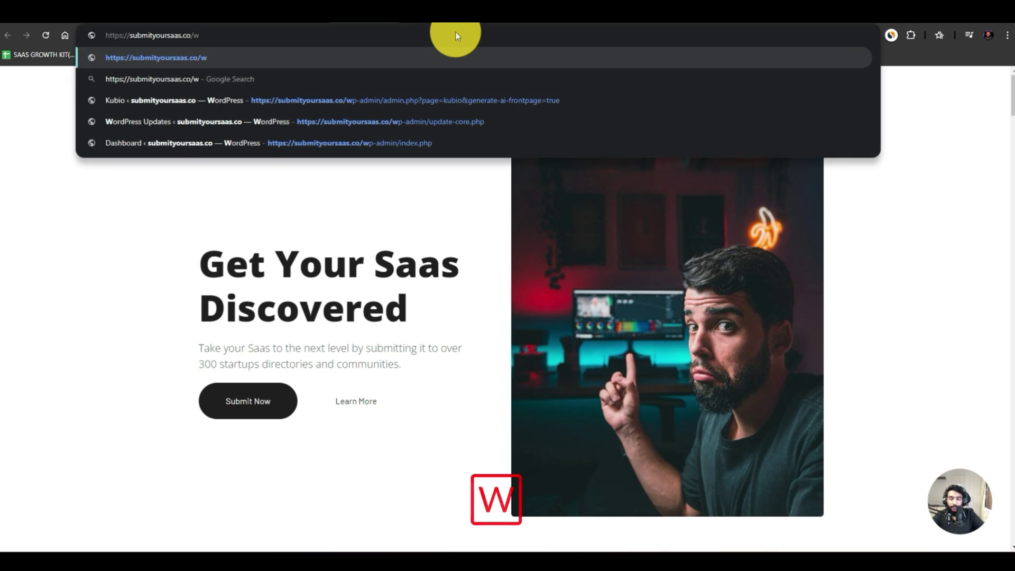
{"action": "type", "text": "n"}
{"action": "key", "text": "Return"}
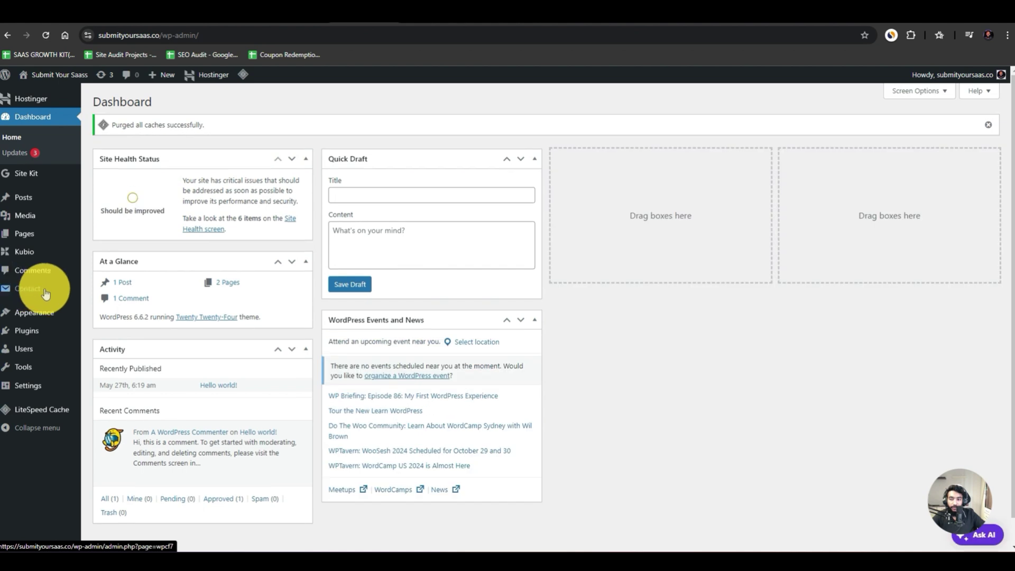
- Open Contact form 1 from the contact forms for editing and select its optional message field code in the form template
{"action": "mouse_move", "coordinate": [29, 288]}
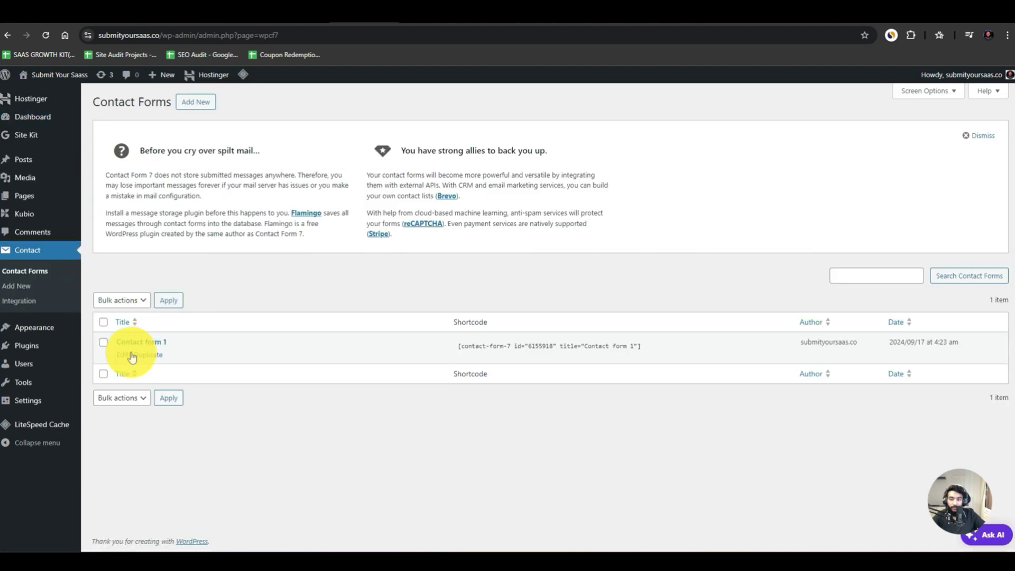
{"action": "left_click", "coordinate": [125, 357]}
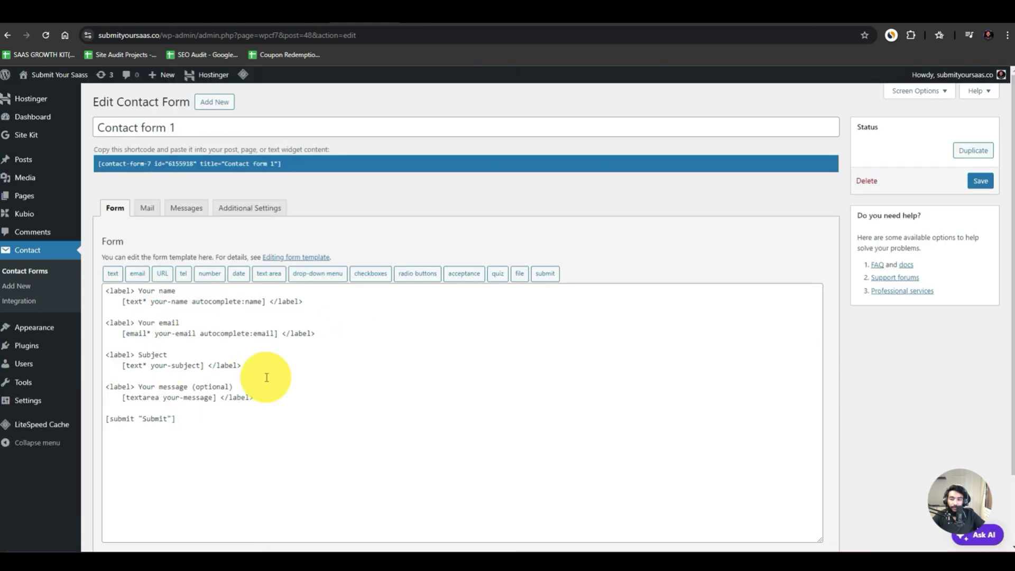
{"action": "left_click_drag", "start_coordinate": [254, 397], "coordinate": [94, 392]}
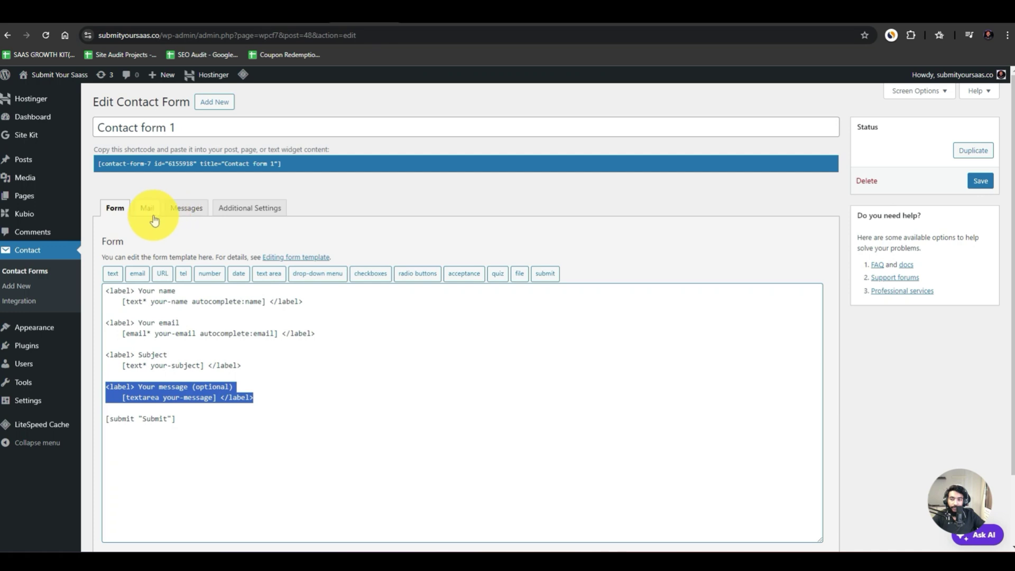
- Review the contact form's mail template, including its recipient, sender, subject and message body, and save the form
{"action": "left_click", "coordinate": [187, 209]}
{"action": "left_click", "coordinate": [140, 212]}
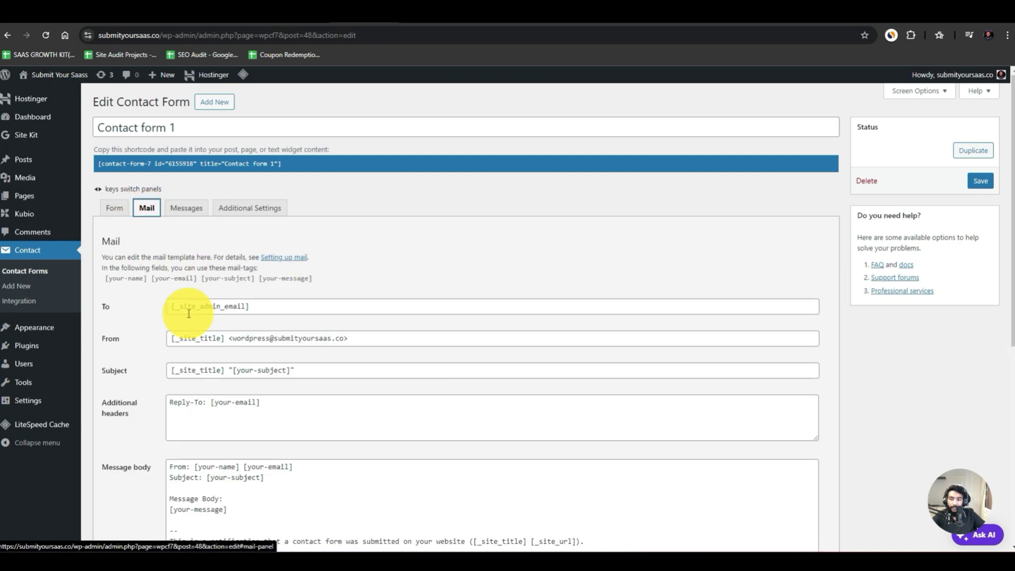
{"action": "scroll", "coordinate": [224, 407], "scroll_direction": "down", "scroll_amount": 4}
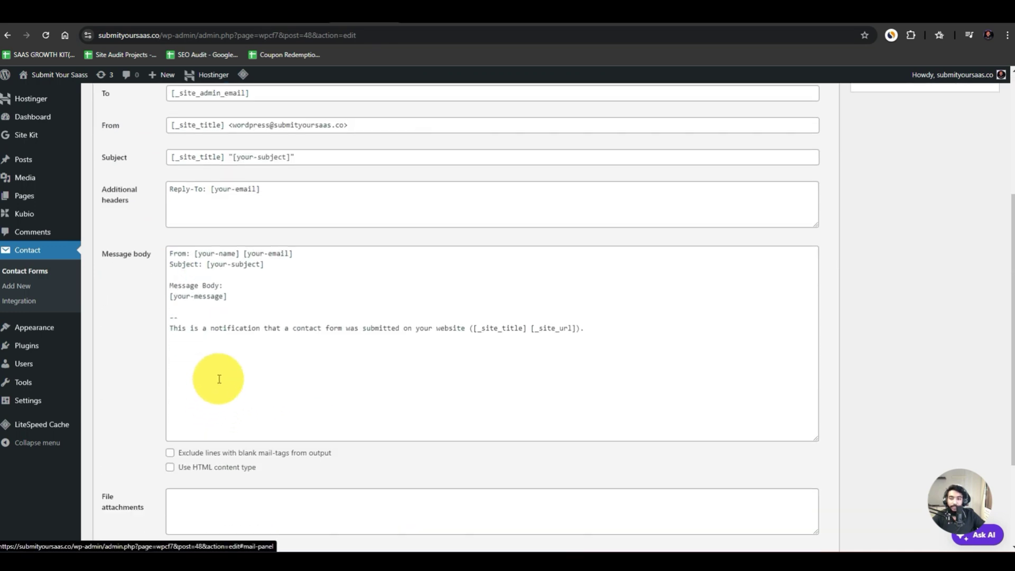
{"action": "scroll", "coordinate": [711, 215], "scroll_direction": "up", "scroll_amount": 4}
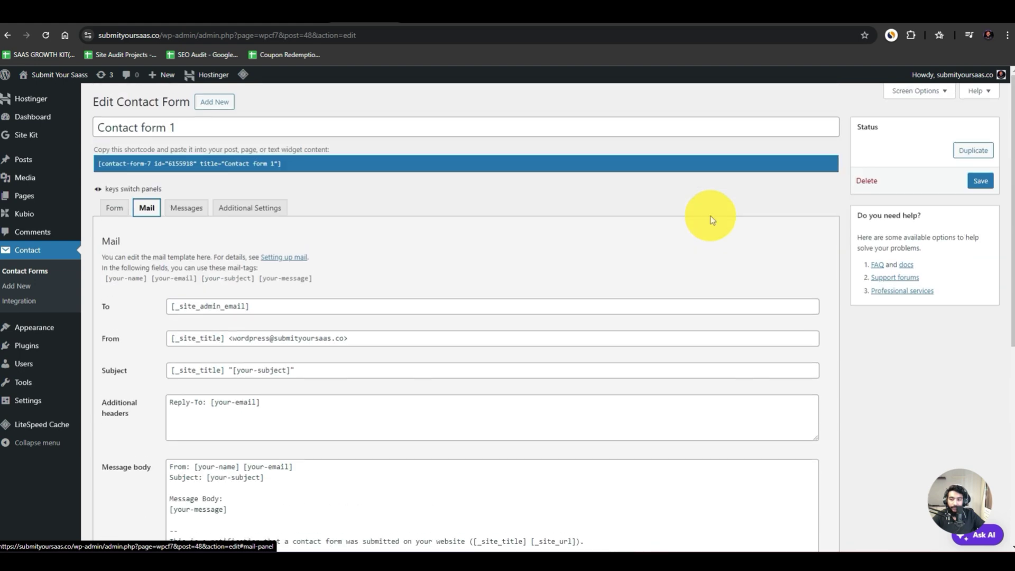
{"action": "left_click", "coordinate": [972, 189]}
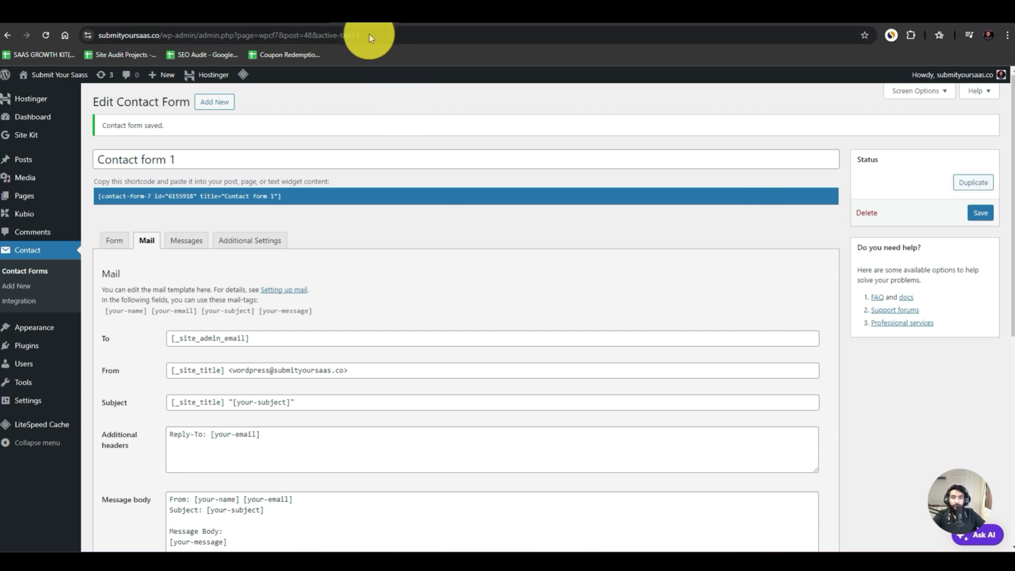
- Go to the YouTube channel at youtube.com/c/growwithkhadin and browse its list of videos
{"action": "left_click", "coordinate": [396, 31]}
{"action": "type", "text": "youtub"}
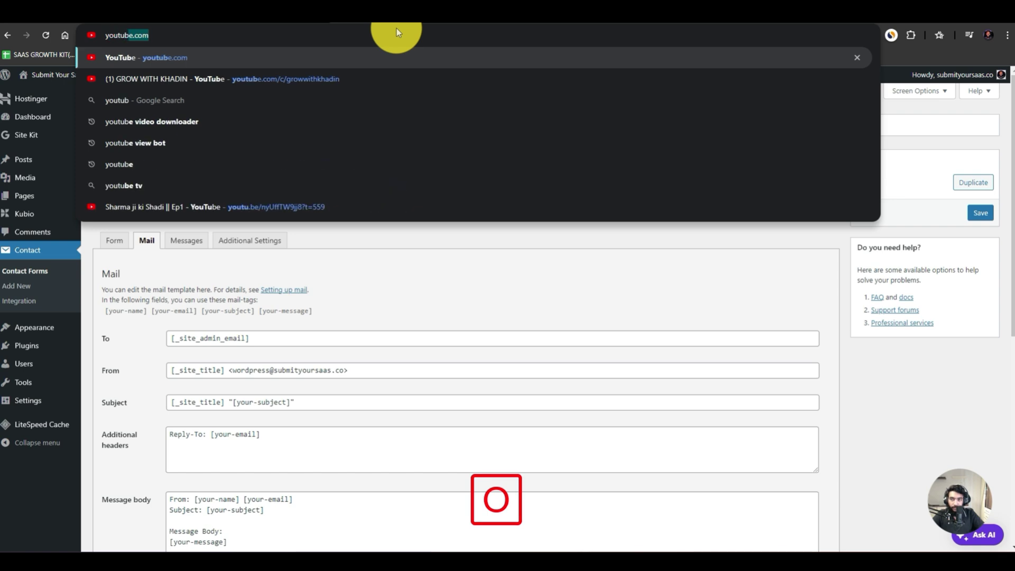
{"action": "type", "text": "e.com/c"}
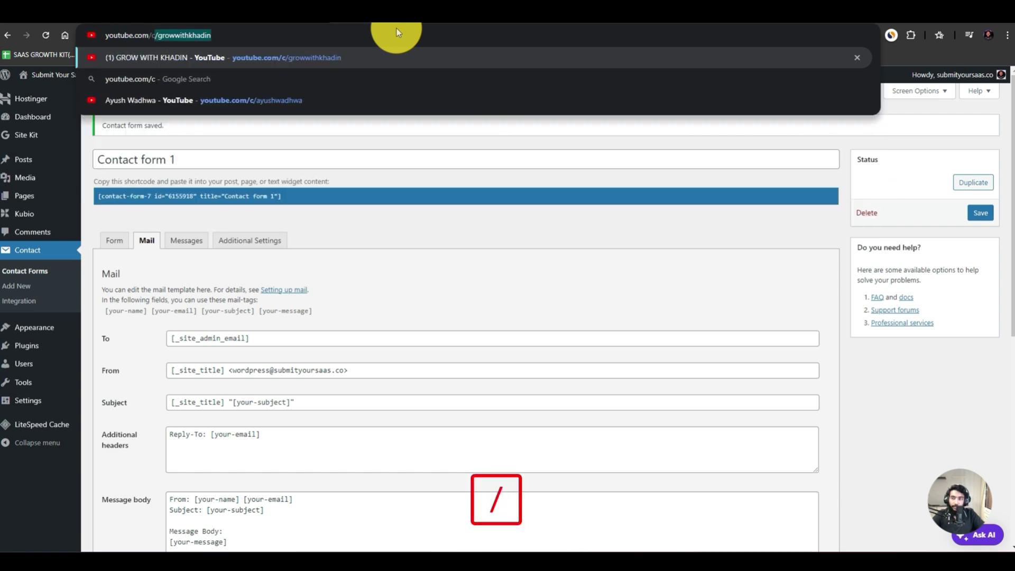
{"action": "key", "text": "Return"}
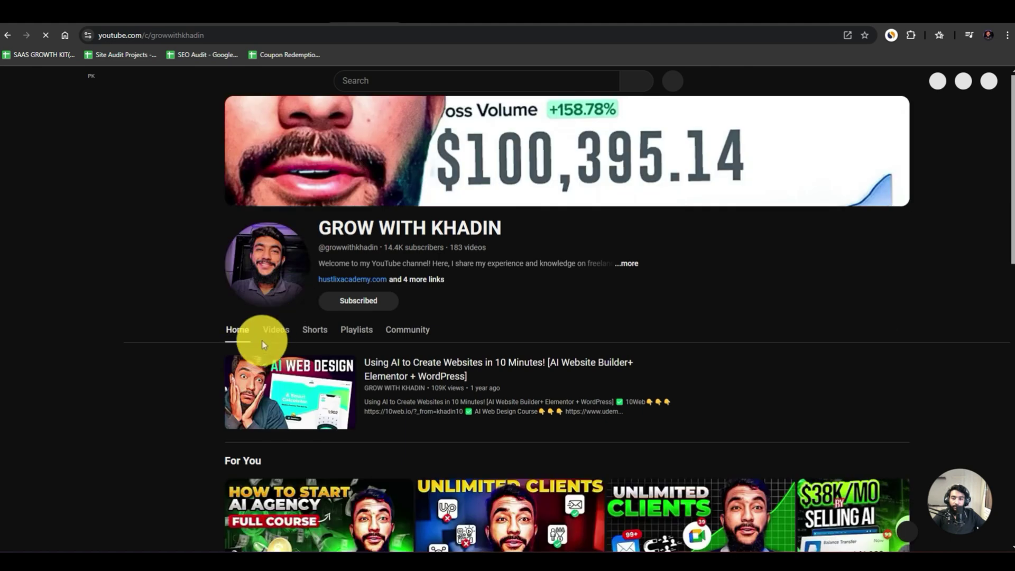
{"action": "left_click", "coordinate": [275, 332]}
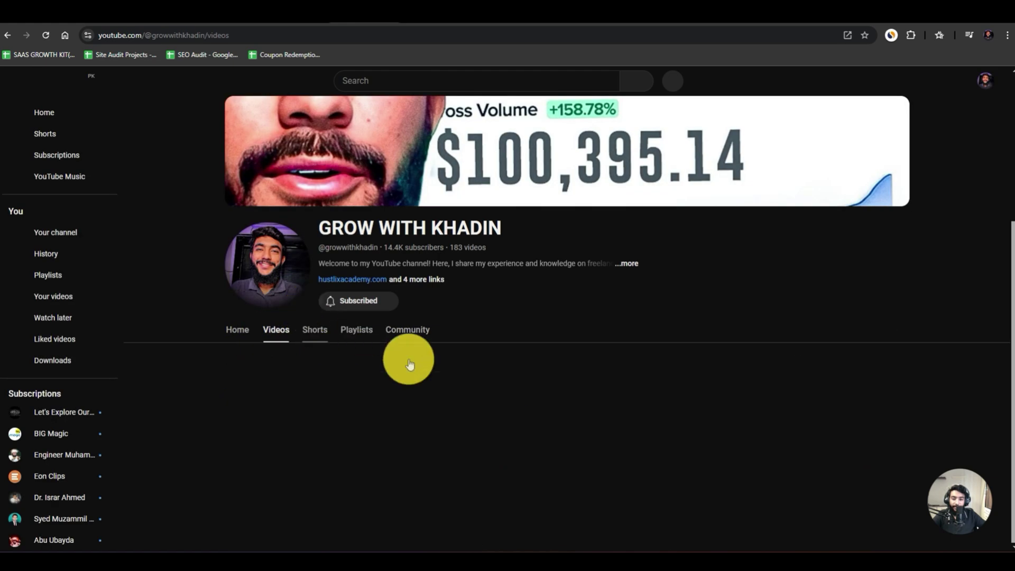
{"action": "scroll", "coordinate": [409, 359], "scroll_direction": "down", "scroll_amount": 3}
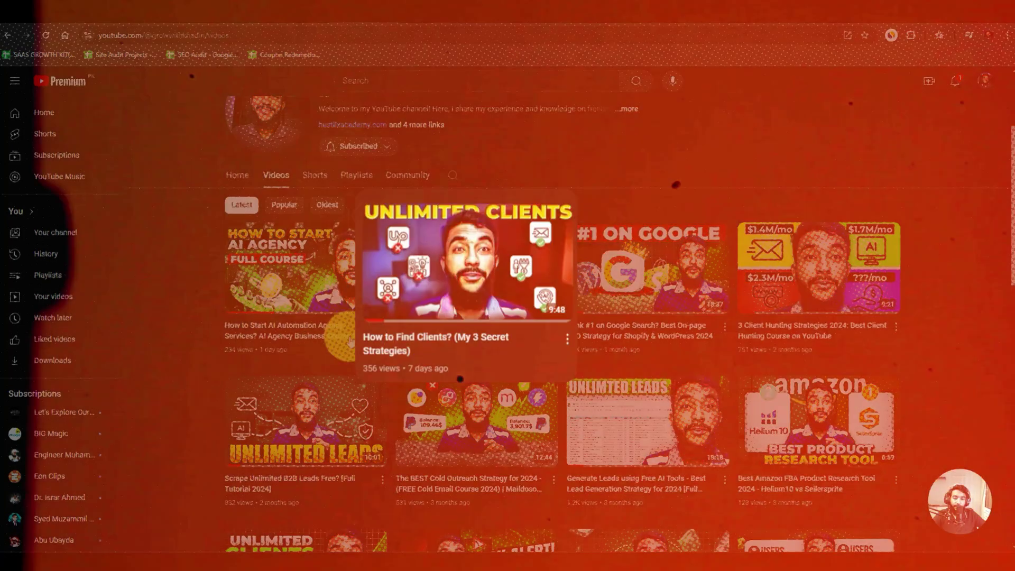